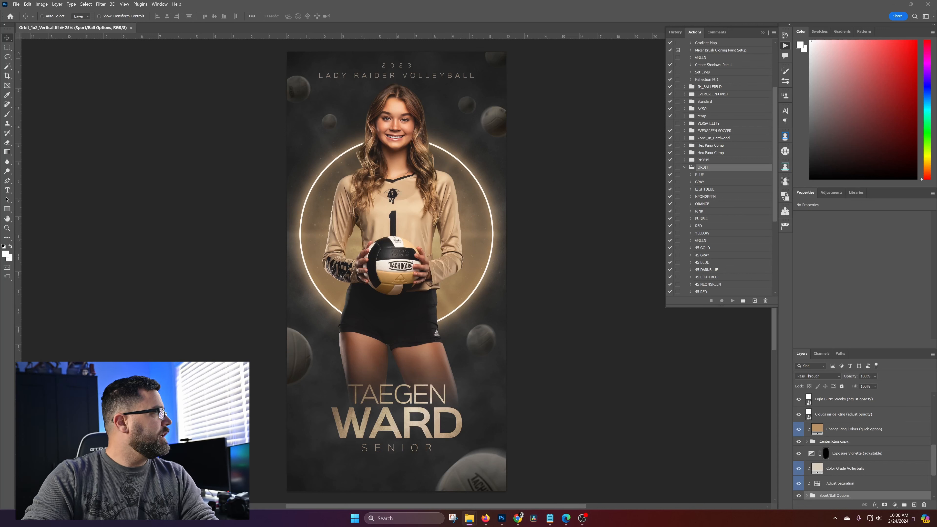
Place the SNP_6654 player cutout directly above the Sample Subject Image layer
right_click(403, 185)
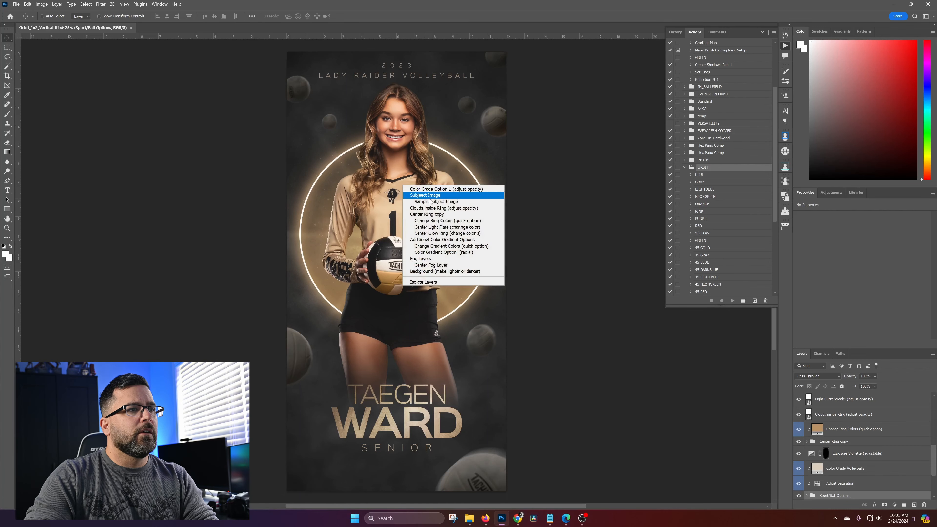
left_click(443, 202)
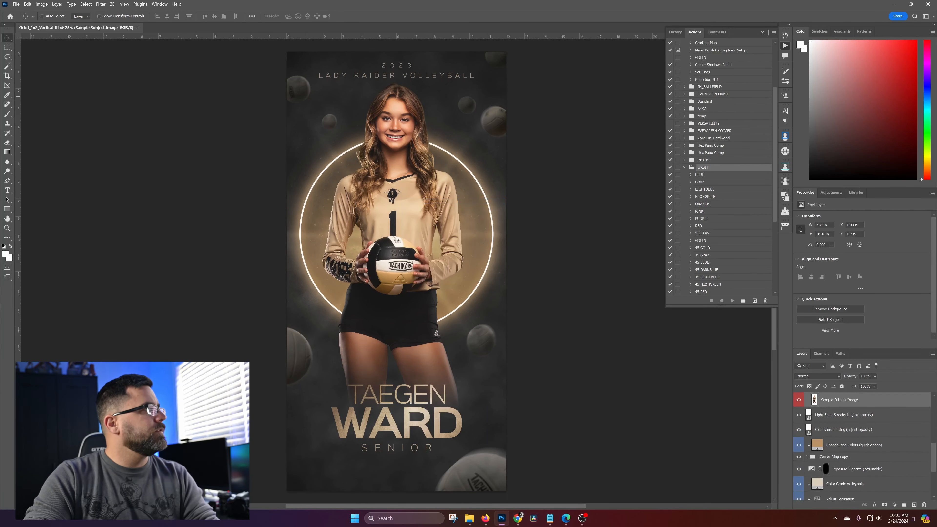
left_click_drag(253, 144, 386, 240)
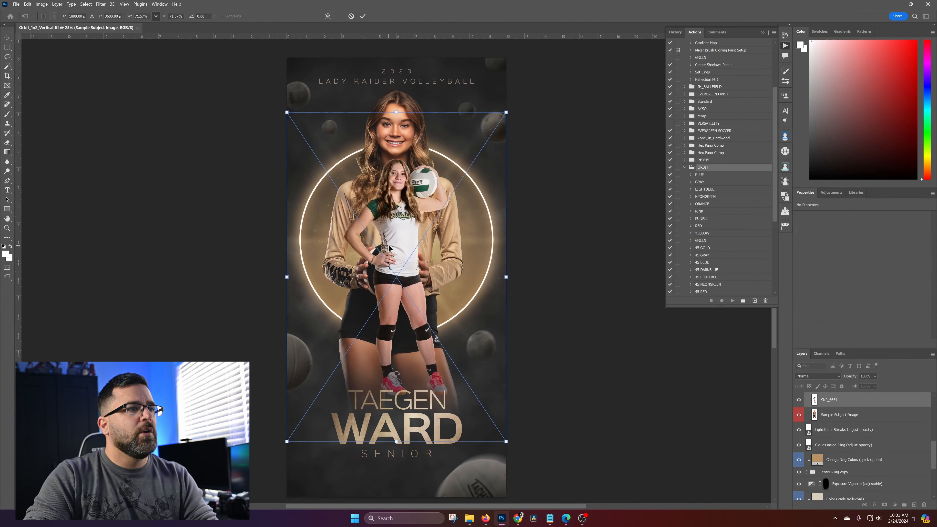
Enlarge and position the placed player so she fills the ring down to the lower text, and hide the Sample Subject Image layer
left_click_drag(508, 276, 752, 277)
left_click_drag(545, 235, 434, 289)
left_click_drag(175, 331, 187, 331)
left_click_drag(396, 320, 386, 322)
key("Return")
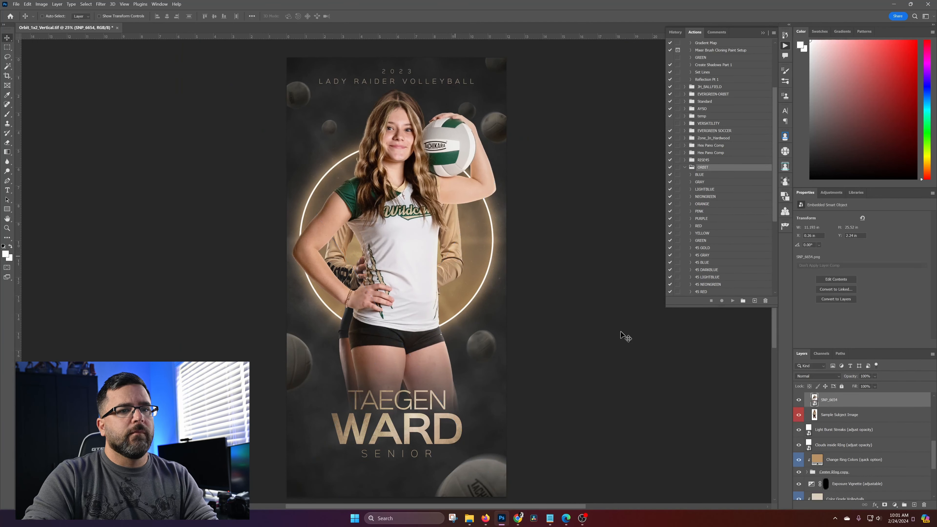
left_click(798, 414)
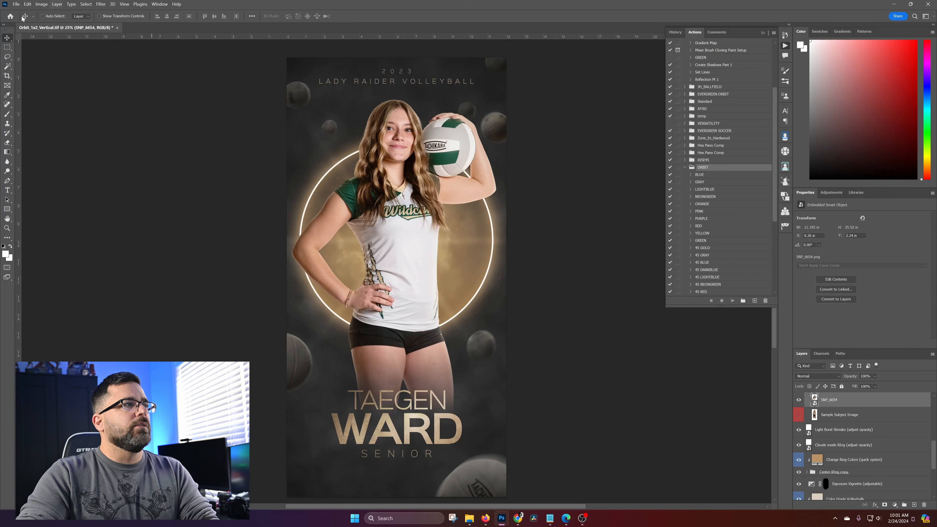
Browse the color actions in the ORBIT action set
left_click(685, 167)
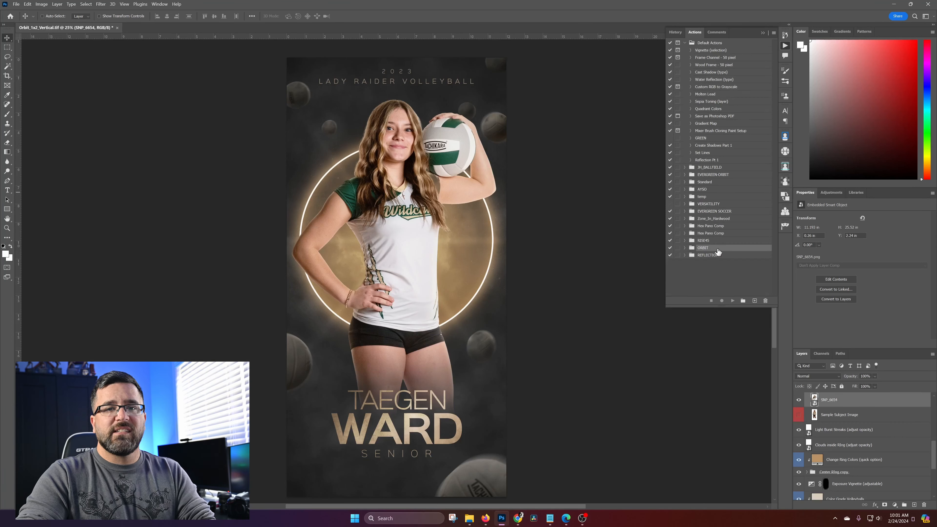
left_click(685, 248)
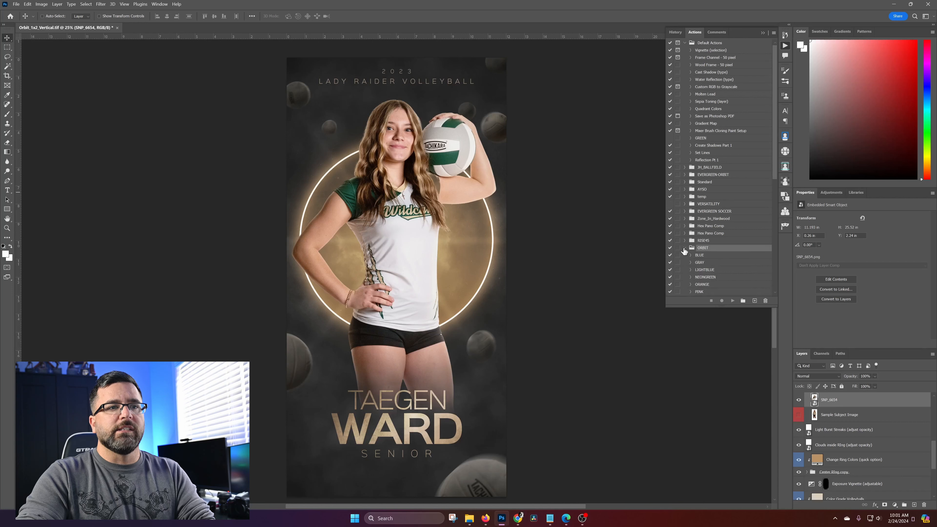
scroll(719, 265, "down", 8)
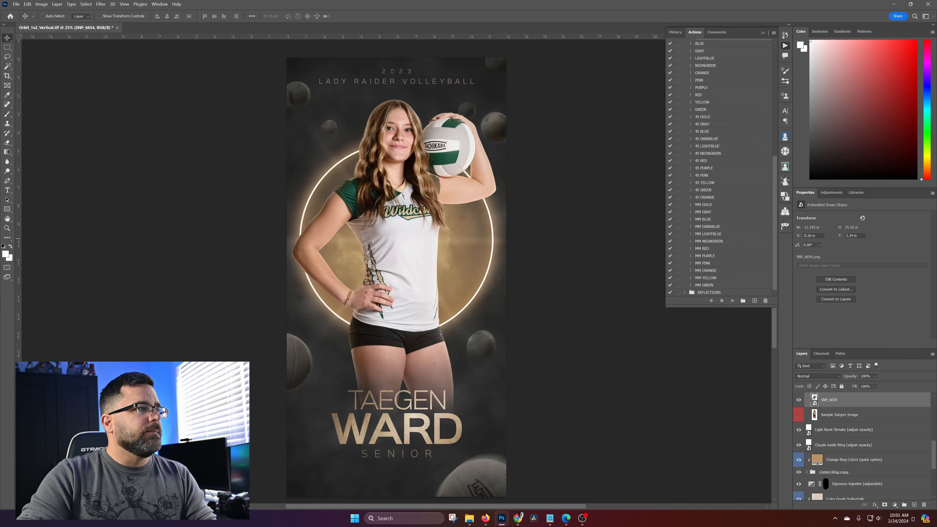
Set the foreground color to the gold #dfb77f sampled from the jersey lettering
left_click(8, 255)
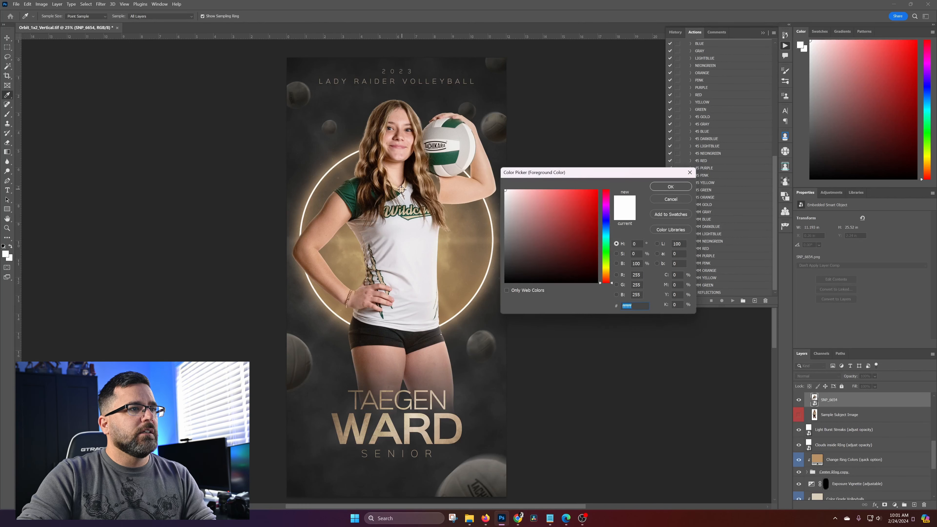
left_click(403, 186)
left_click(545, 201)
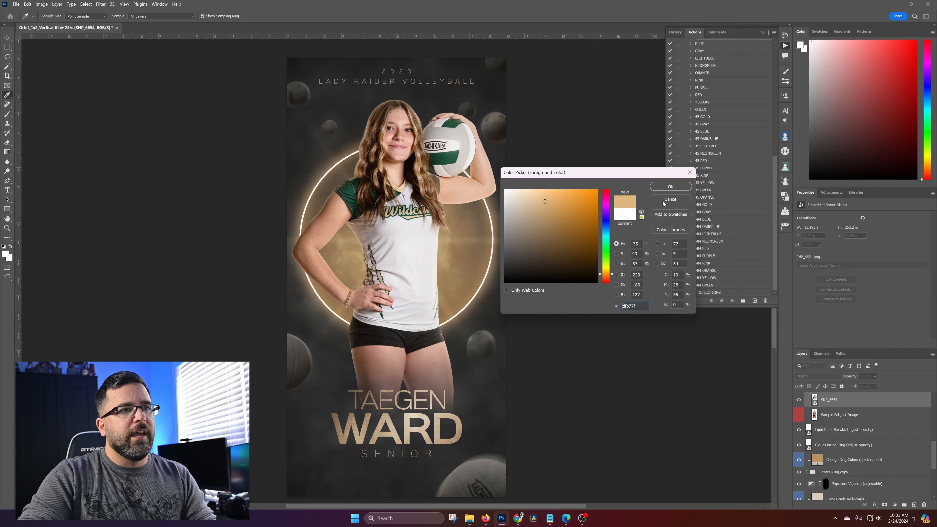
left_click(670, 187)
key("v")
Swap the foreground and background colors and set the foreground to the dark green #193624 sampled from the jersey sleeve
left_click(11, 246)
left_click(5, 254)
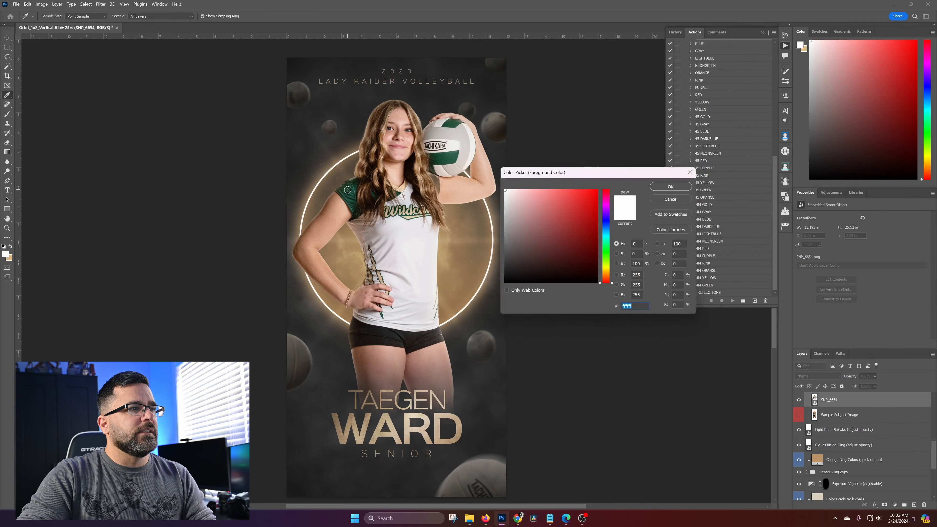
left_click(346, 187)
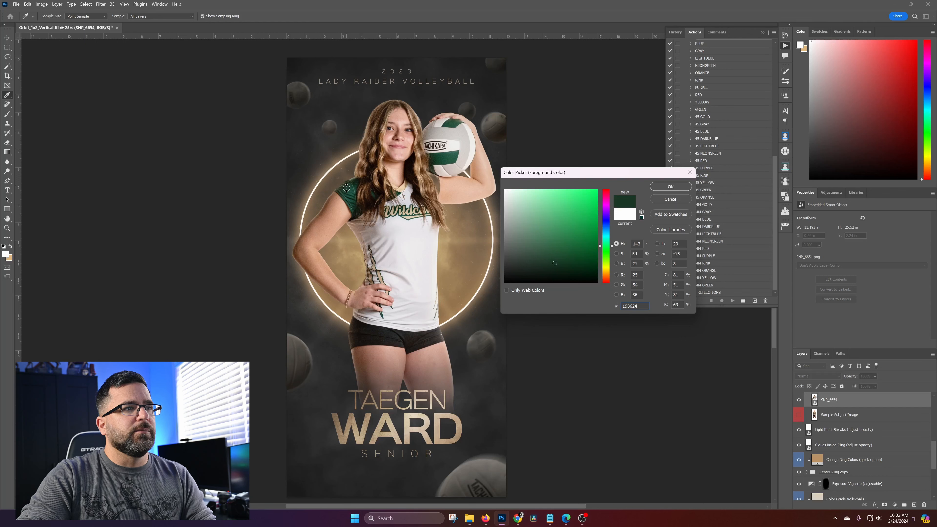
left_click(670, 187)
key("v")
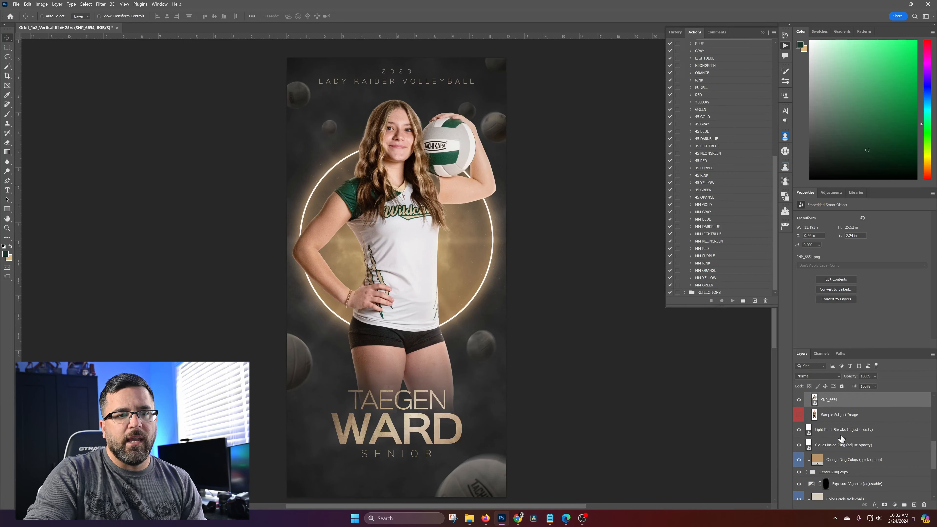
Review the color-change layers in the layer stack, from Change Ring Colors down to the background and up to the lower text
scroll(831, 420, "down", 2)
scroll(830, 421, "up", 1)
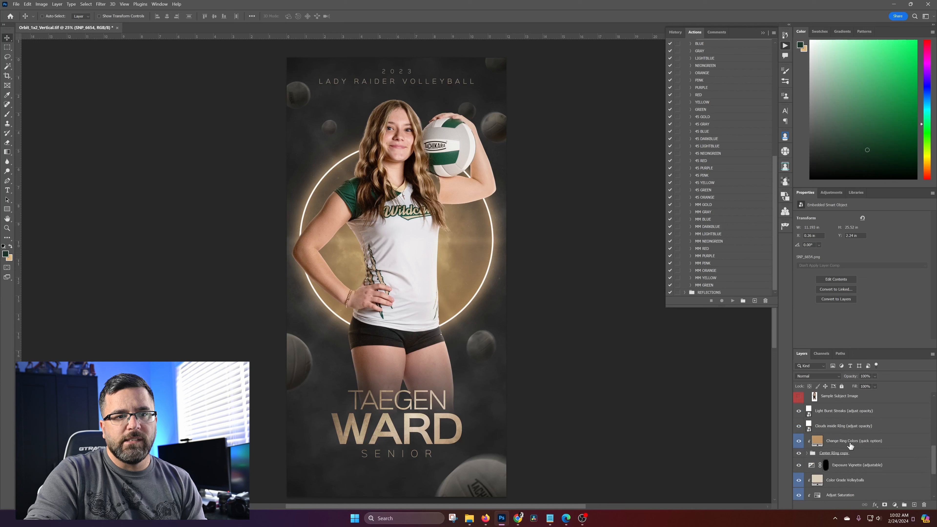
left_click(852, 445)
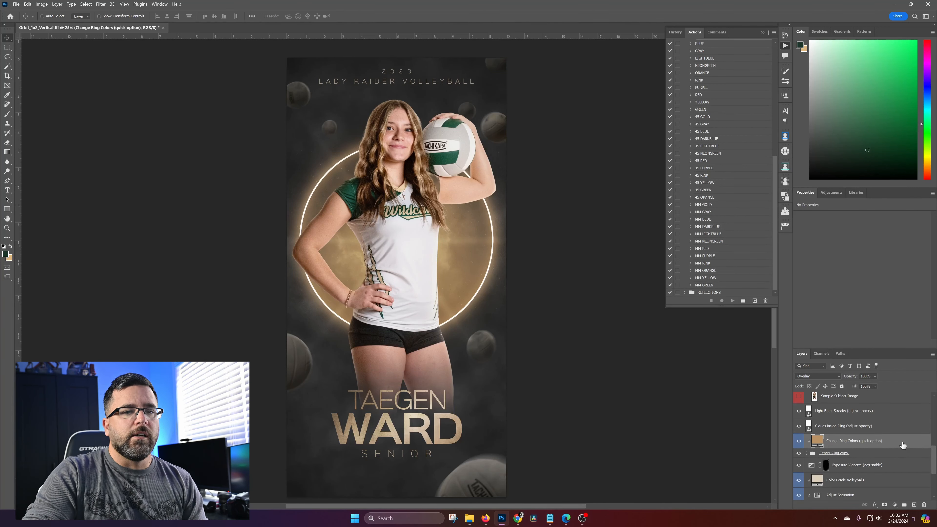
scroll(902, 445, "down", 3)
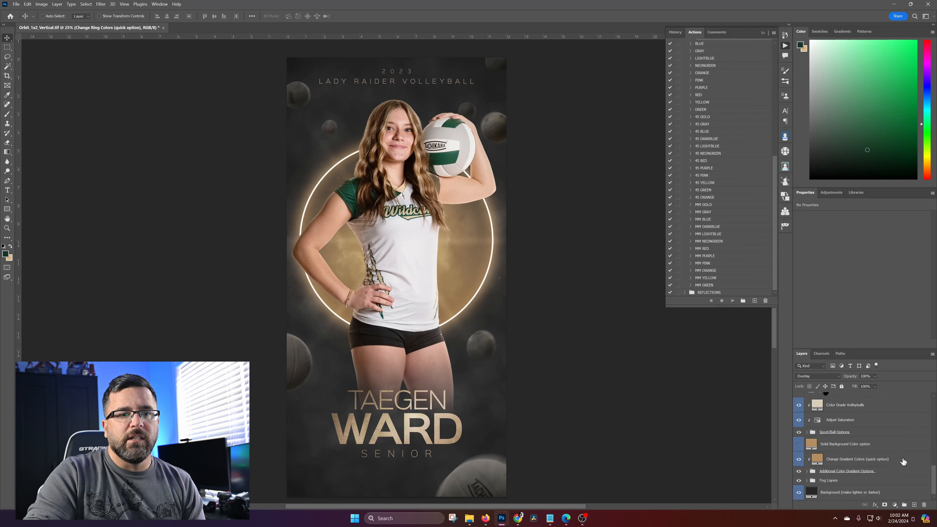
scroll(903, 454, "up", 5)
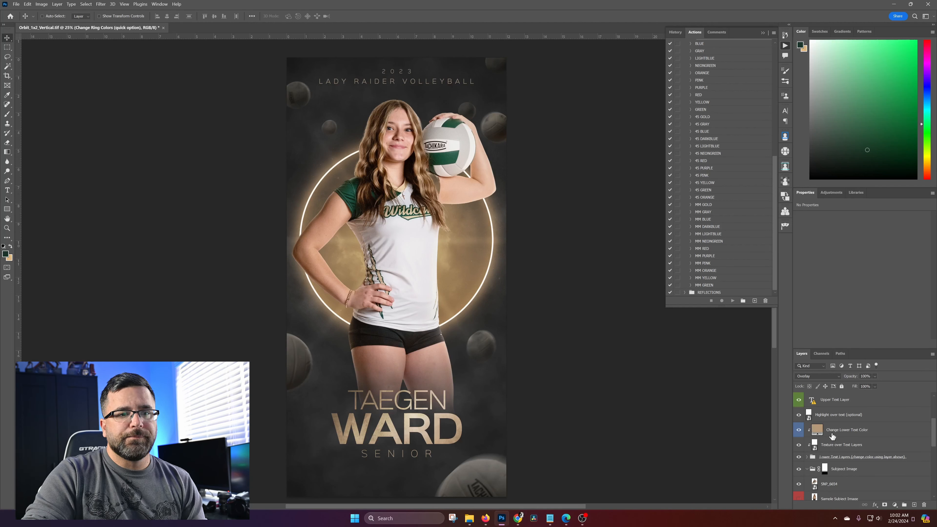
Compare the lower text with and without the Change Lower Text Color layer, leaving the layer shown
left_click(799, 430)
left_click(799, 430)
left_click(799, 430)
left_click(799, 430)
left_click(799, 430)
left_click(799, 431)
left_click(799, 430)
left_click(799, 430)
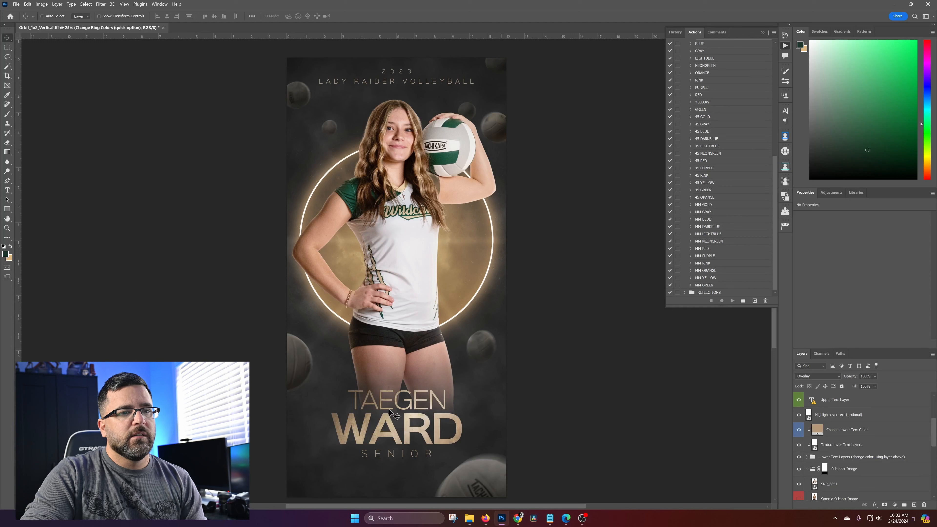
Recolor the Change Lower Text Color layer with the gold #dfb77f from the background swatch and label the layer violet
left_click(863, 434)
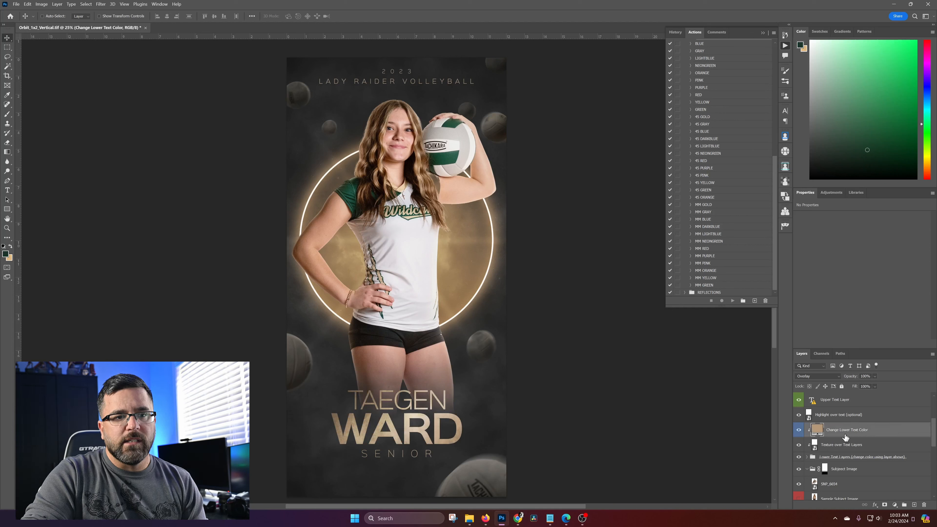
double_click(826, 430)
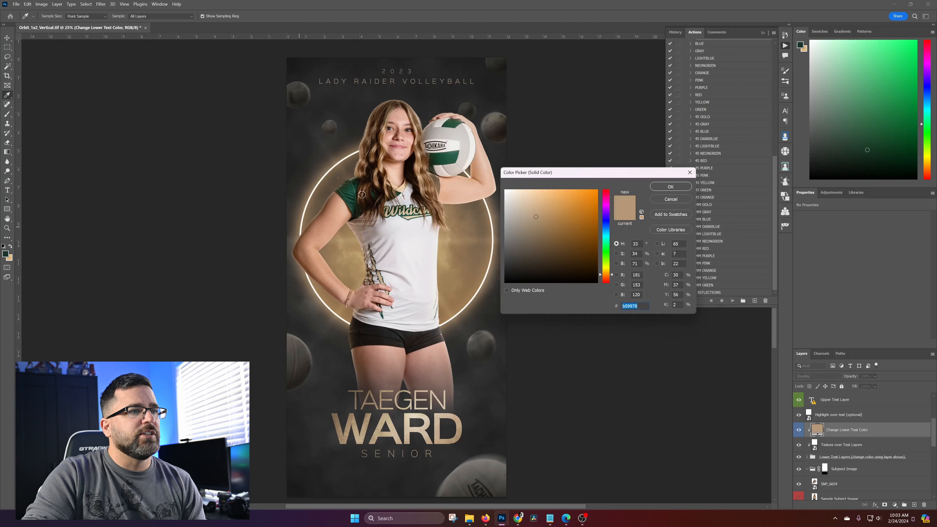
left_click(349, 188)
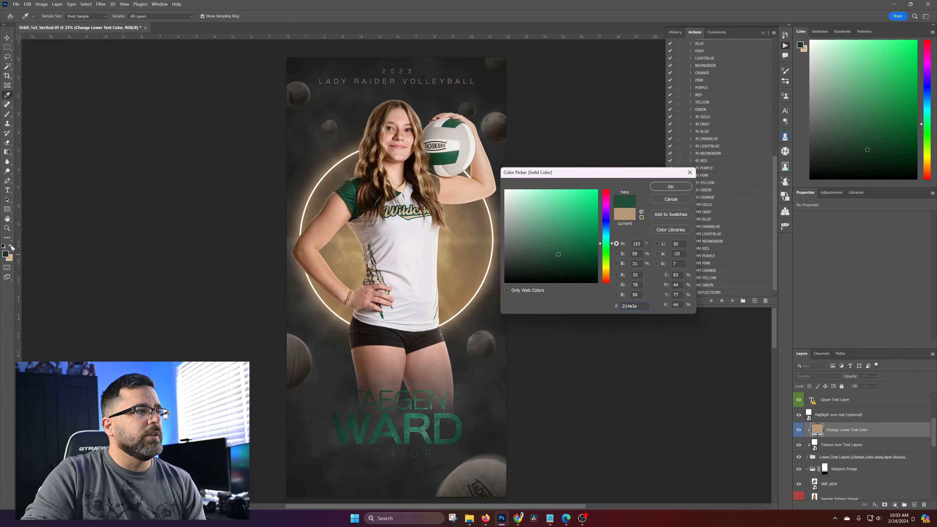
left_click(11, 256)
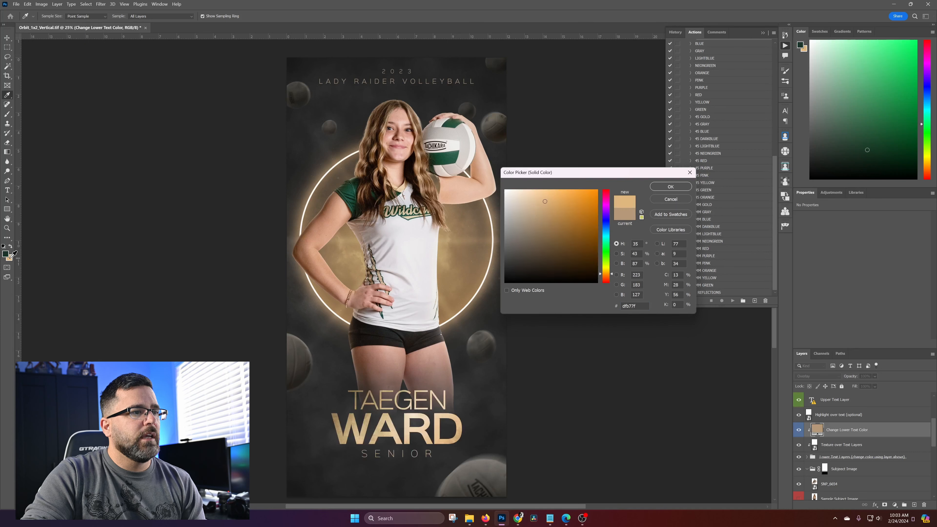
left_click(670, 187)
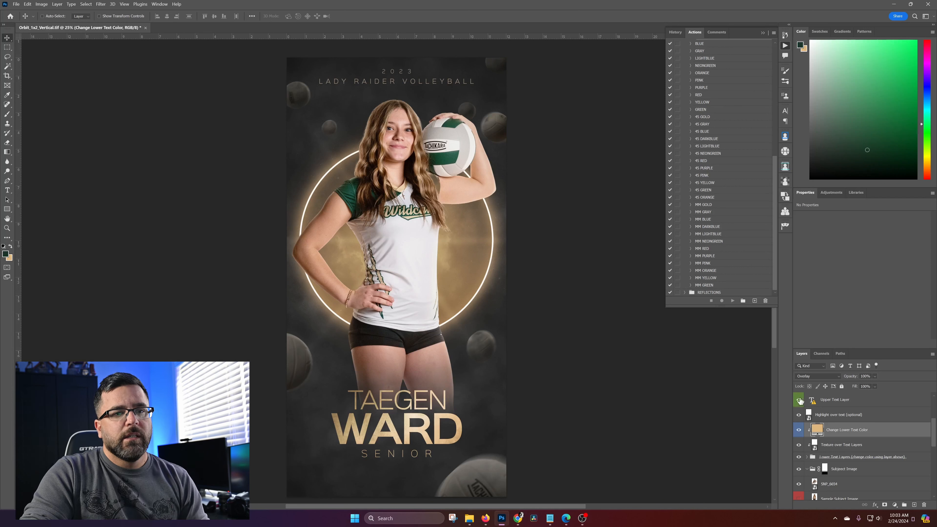
right_click(902, 430)
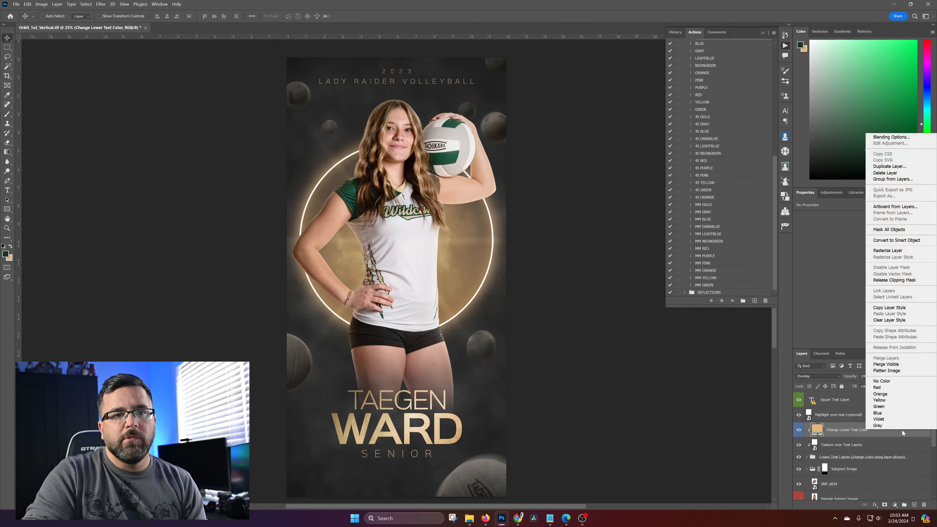
left_click(887, 419)
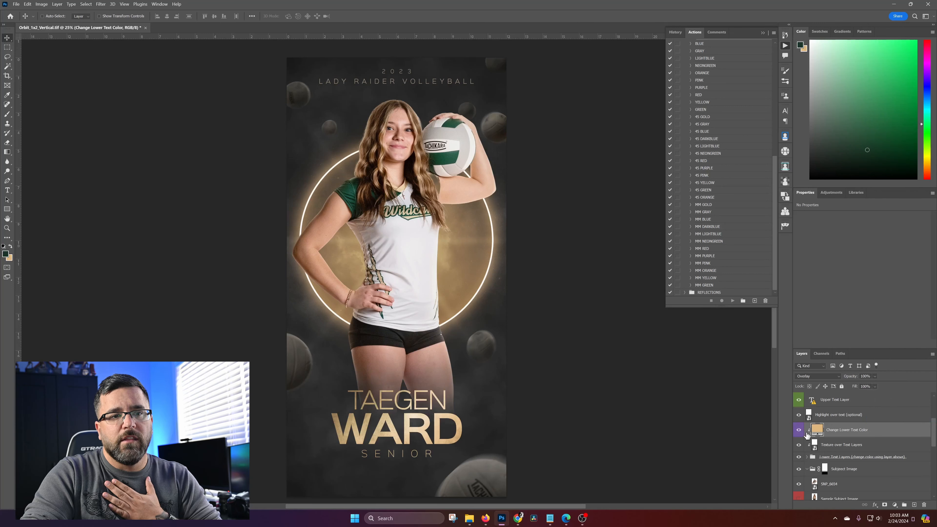
Compare the glowing ring with and without the Change Ring Colors (quick option) layer, leaving the layer shown
scroll(839, 437, "down", 5)
scroll(835, 454, "up", 5)
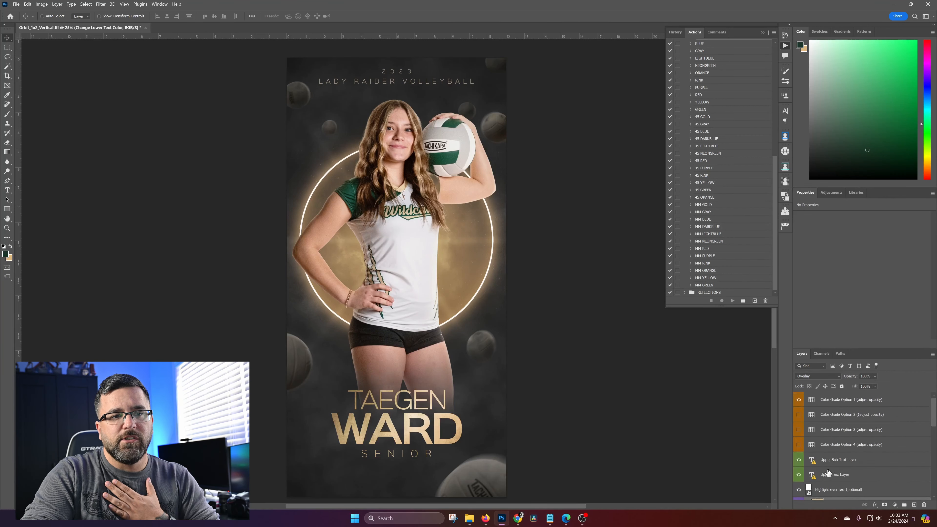
scroll(848, 447, "down", 3)
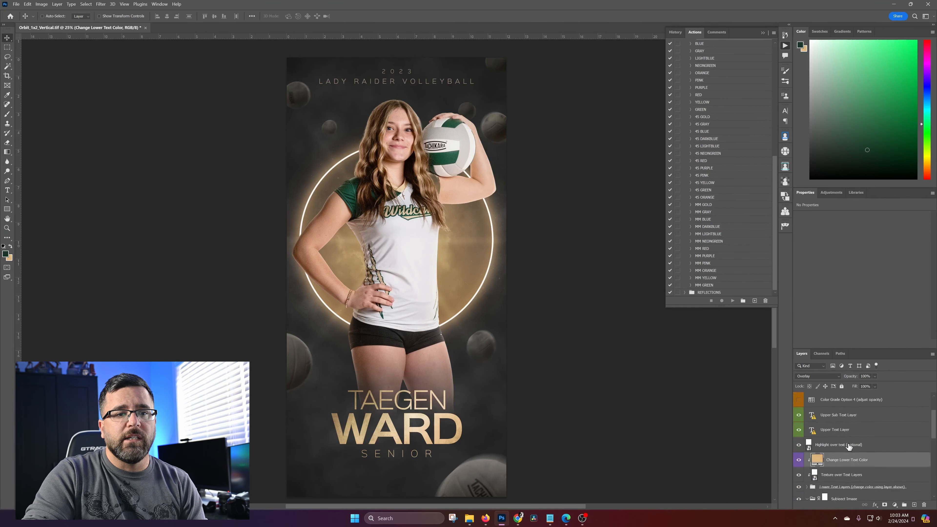
scroll(849, 447, "down", 4)
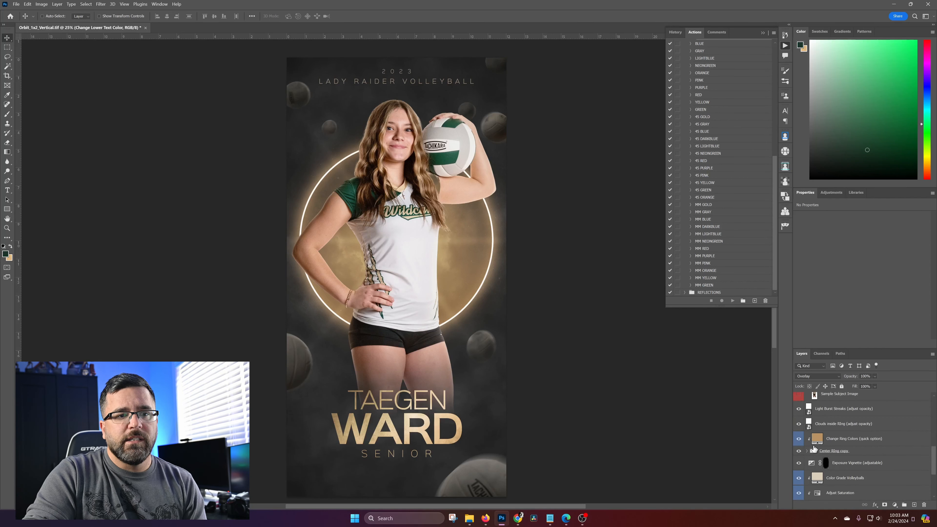
left_click(798, 442)
left_click(798, 441)
left_click(799, 442)
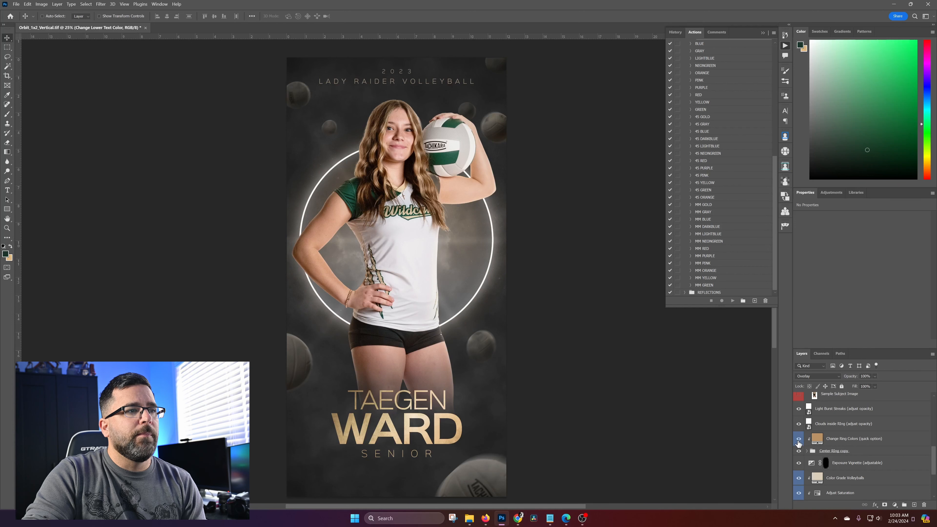
left_click(798, 441)
left_click(798, 442)
left_click(798, 441)
Recolor the Change Ring Colors (quick option) layer with neutral gray #8d8d8d sampled from the glowing ring and label the layer violet
double_click(817, 438)
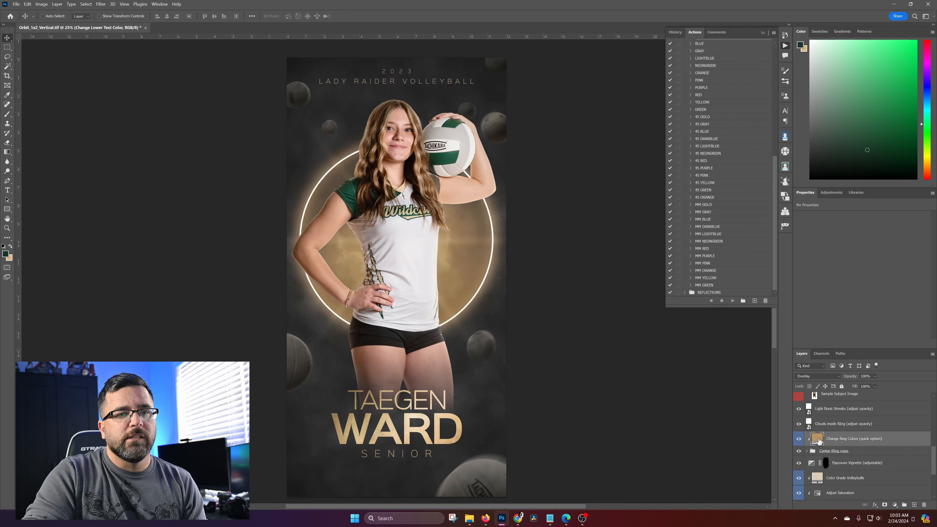
mouse_move(556, 229)
left_mouse_down()
mouse_move(586, 211)
mouse_move(525, 218)
mouse_move(516, 240)
mouse_move(539, 168)
mouse_move(506, 280)
mouse_move(531, 282)
mouse_move(530, 201)
mouse_move(553, 231)
left_mouse_up()
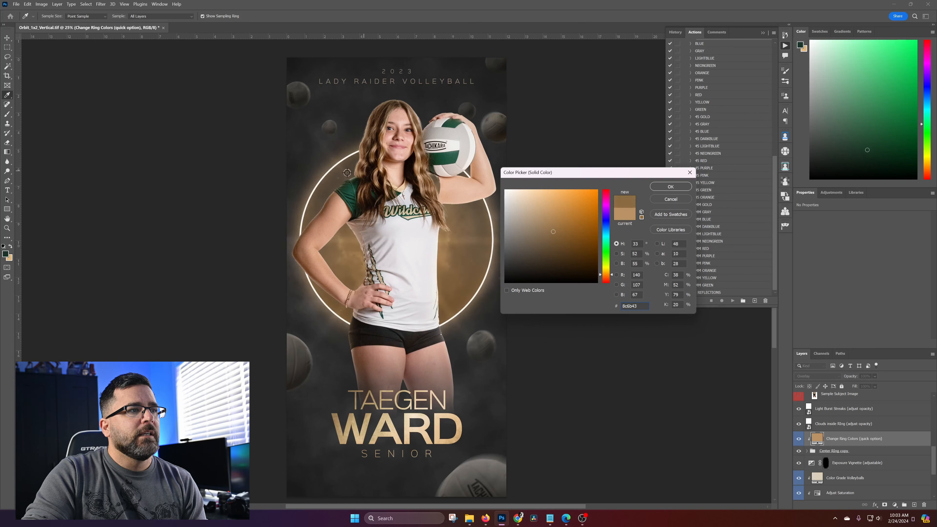
left_click(355, 210)
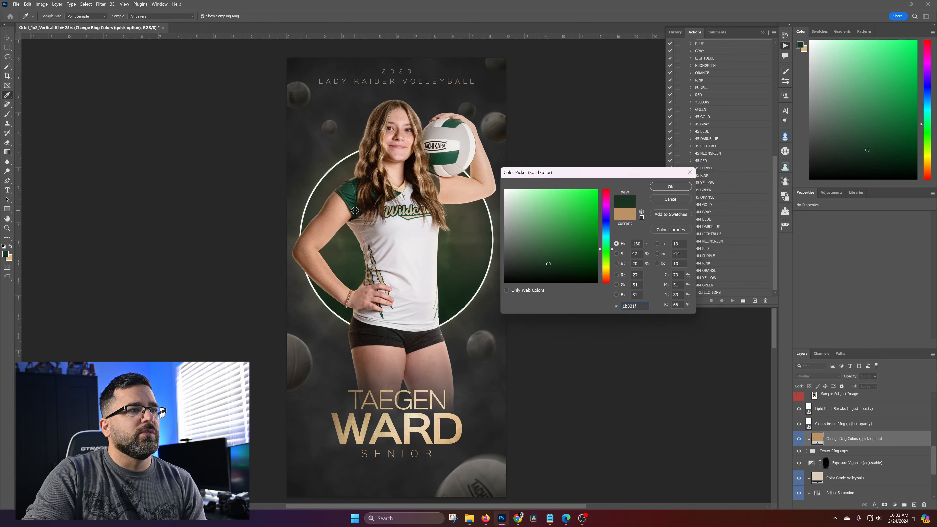
left_click(452, 157)
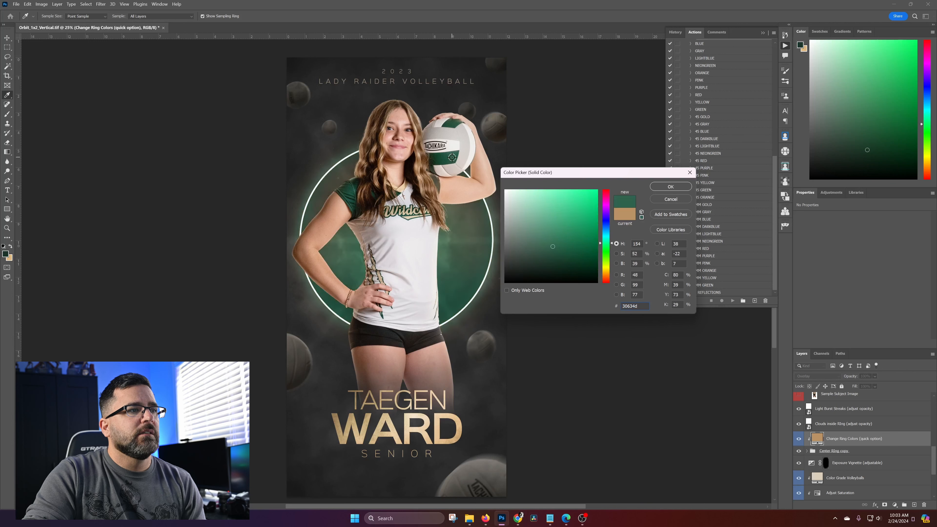
left_click(349, 190)
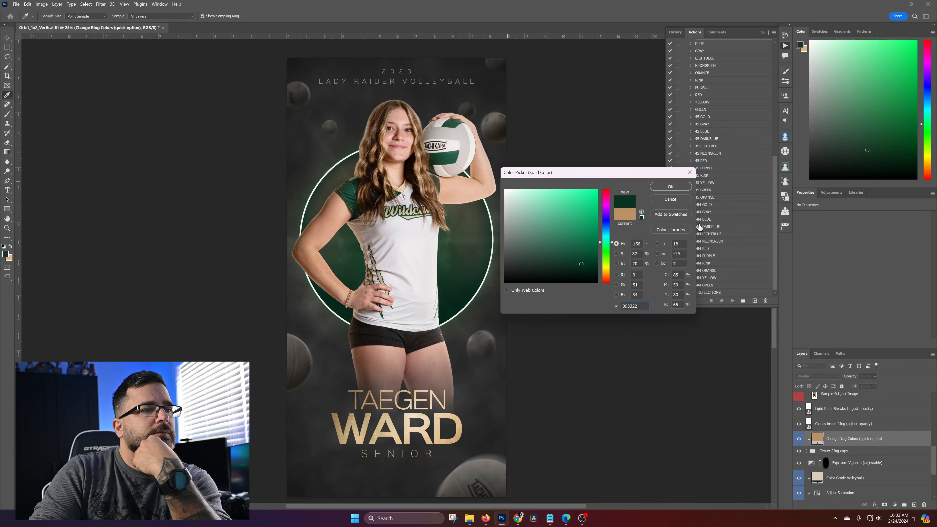
left_click(501, 239)
mouse_move(500, 239)
left_mouse_down()
mouse_move(495, 187)
mouse_move(491, 221)
left_mouse_up()
left_click_drag(490, 222, 490, 229)
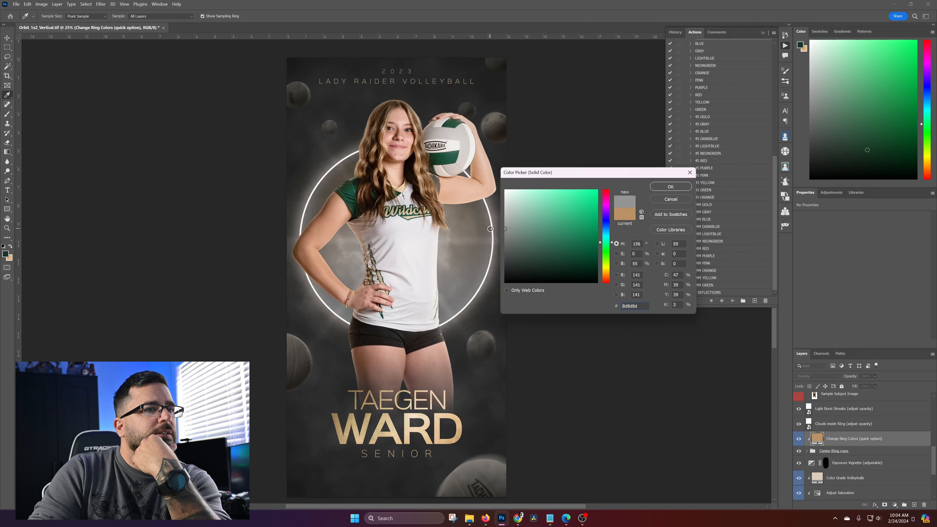
left_click(670, 186)
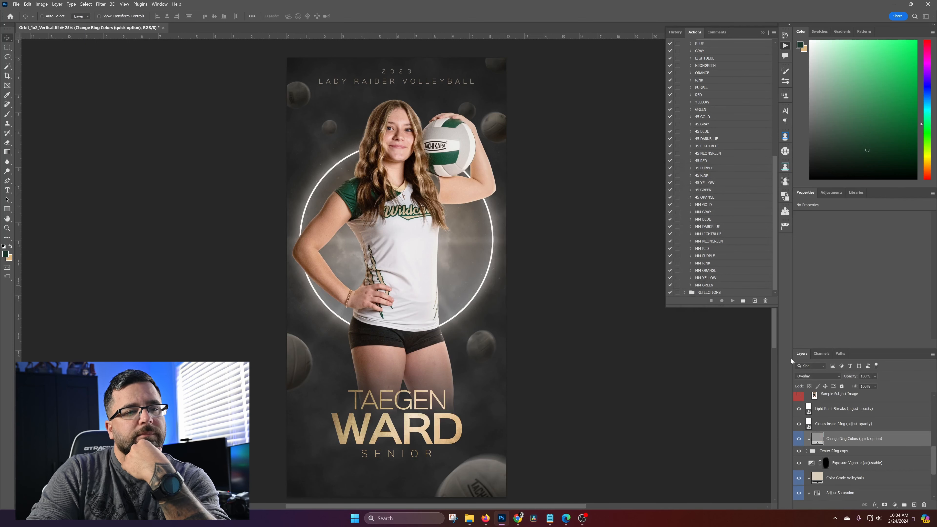
right_click(897, 442)
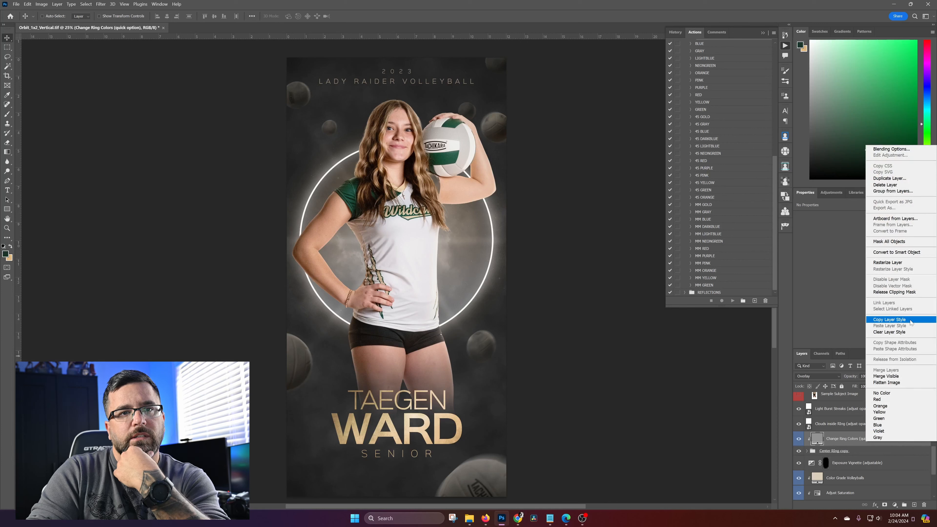
left_click(887, 431)
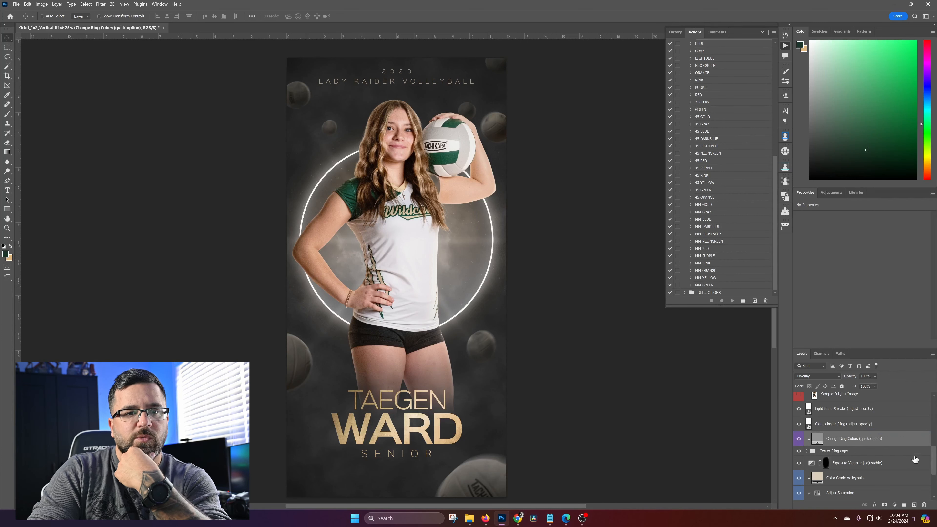
Compare the background volleyballs with and without the Color Grade Volleyballs layer, leaving the layer shown
scroll(885, 443, "down", 3)
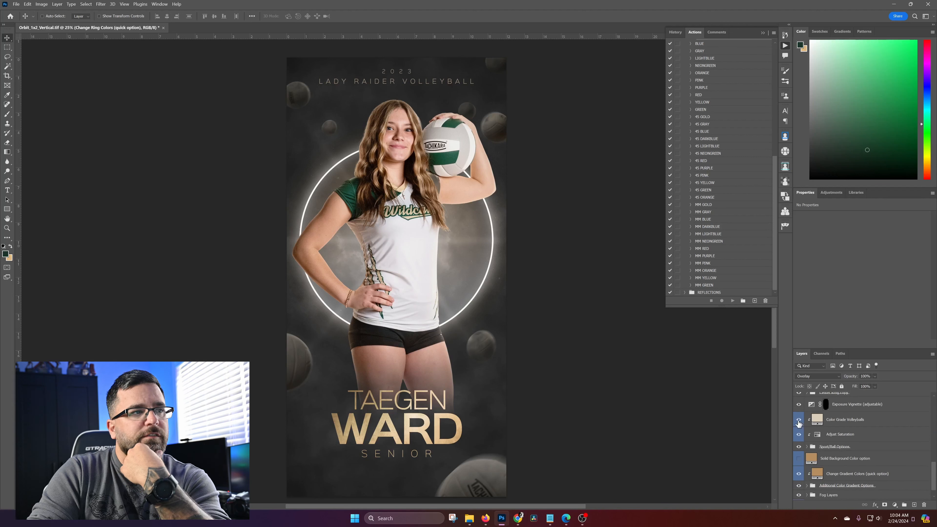
left_click(798, 421)
left_click(799, 421)
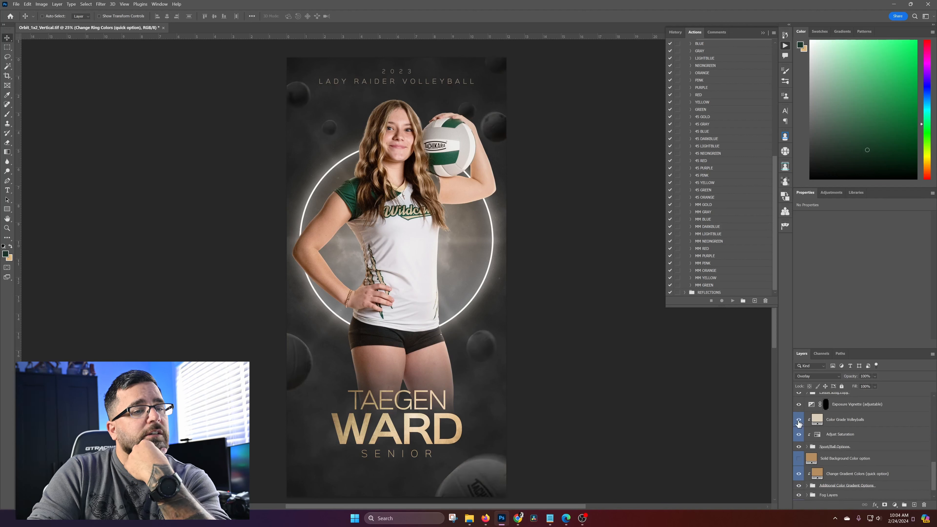
left_click(799, 420)
left_click(798, 420)
left_click(799, 421)
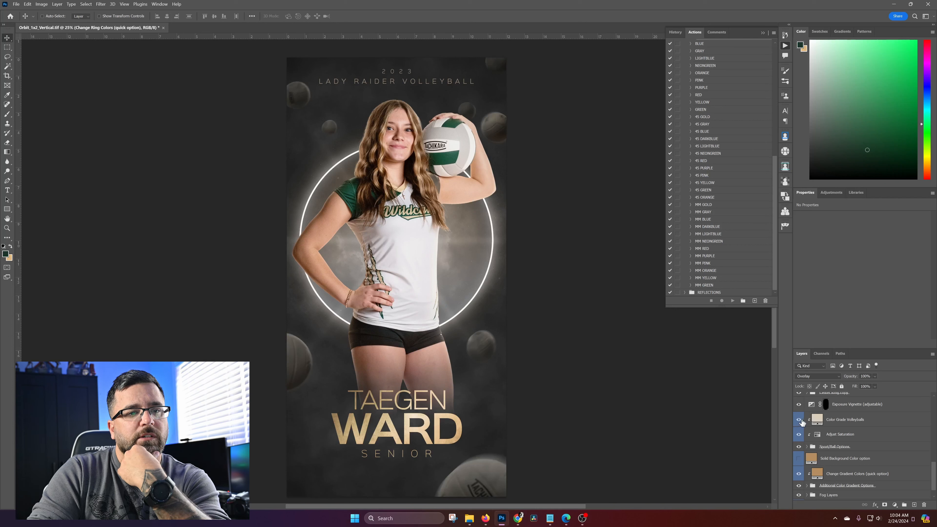
Recolor the Color Grade Volleyballs layer with light gray #d2d2d2 sampled from the edge of the ring
double_click(818, 420)
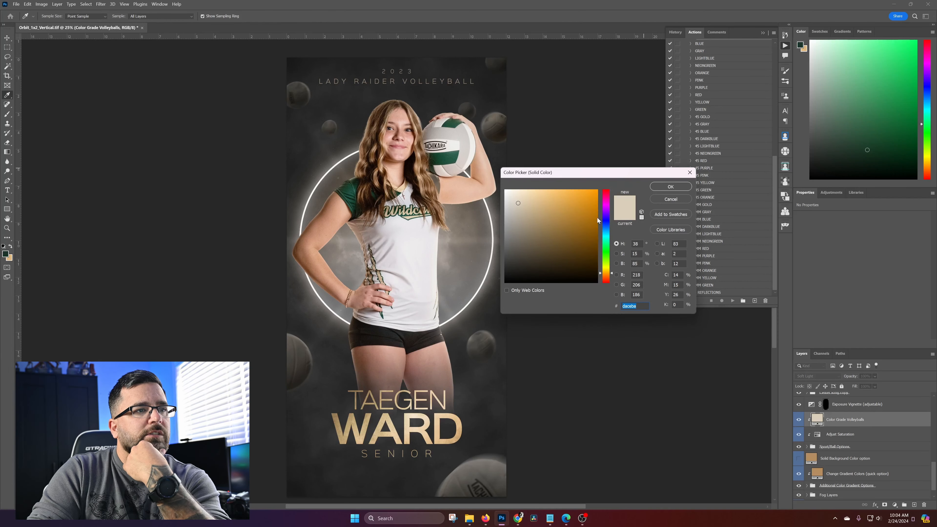
left_click(593, 211)
left_click_drag(616, 172, 616, 172)
left_click(455, 156)
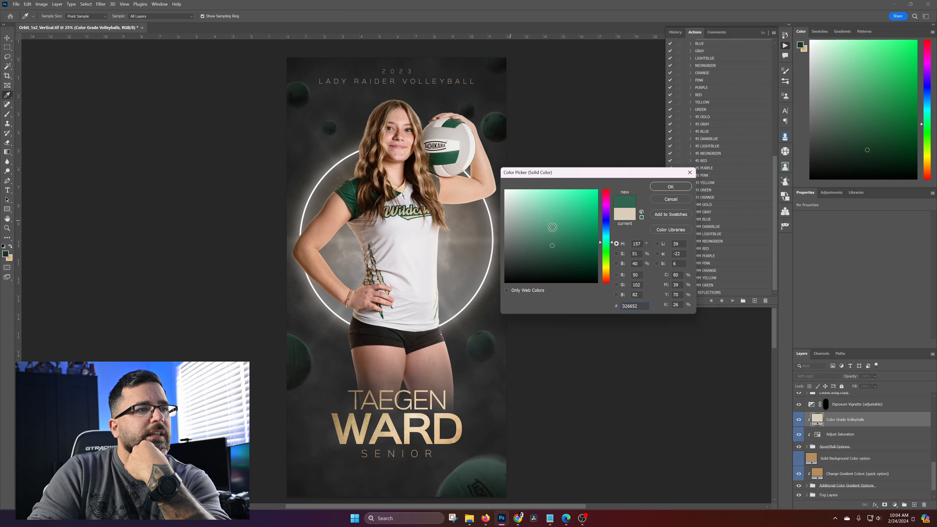
left_click(490, 250)
left_click(492, 223)
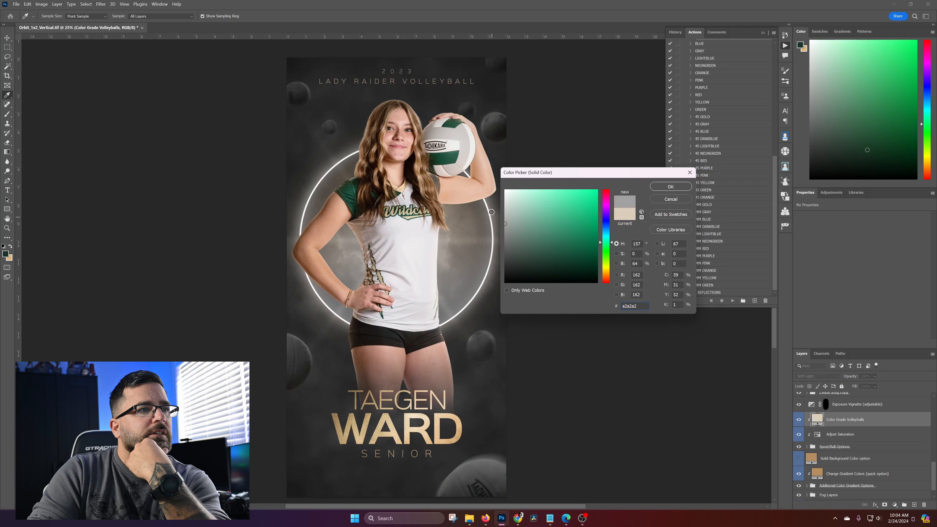
left_click(492, 206)
left_click(492, 207)
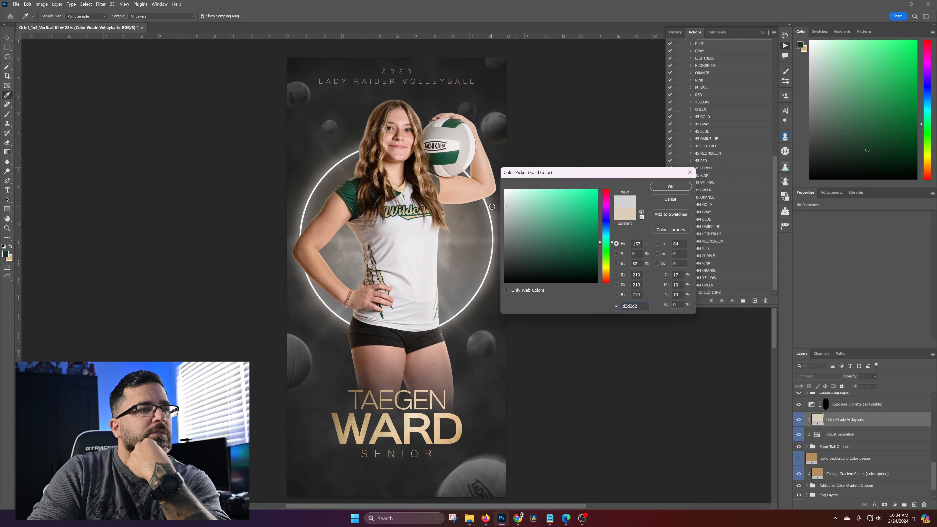
left_click(670, 186)
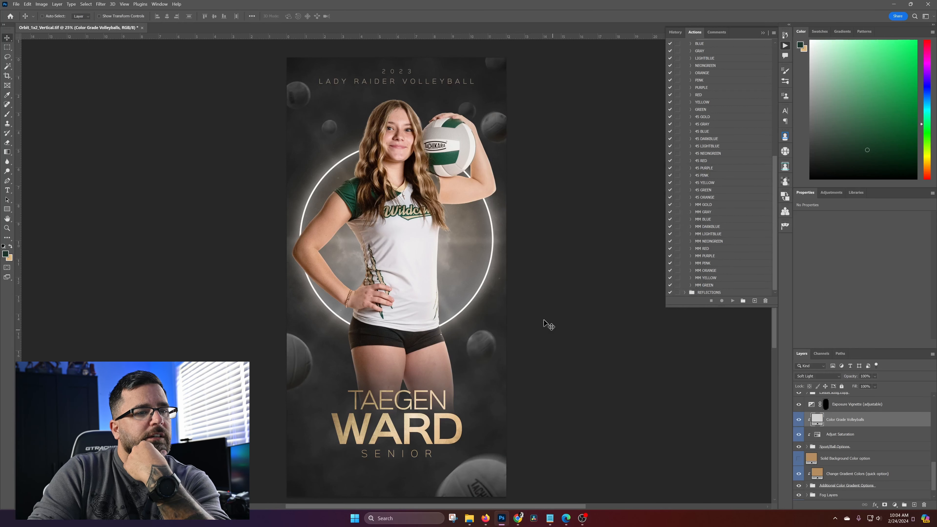
Compare the poster with and without the Solid Background Color option layer, leaving the layer hidden and its color unchanged
scroll(835, 437, "down", 1)
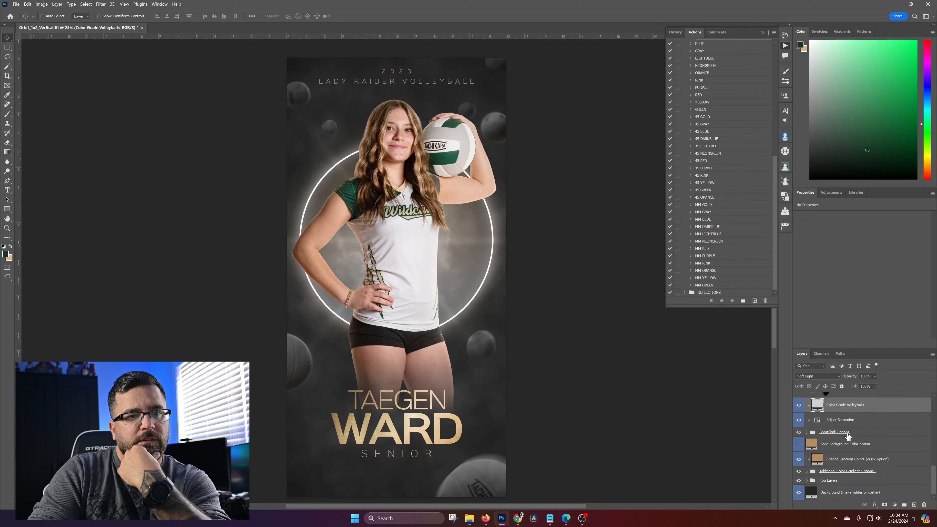
left_click(798, 445)
left_click(798, 445)
left_click(799, 445)
left_click(799, 445)
double_click(811, 444)
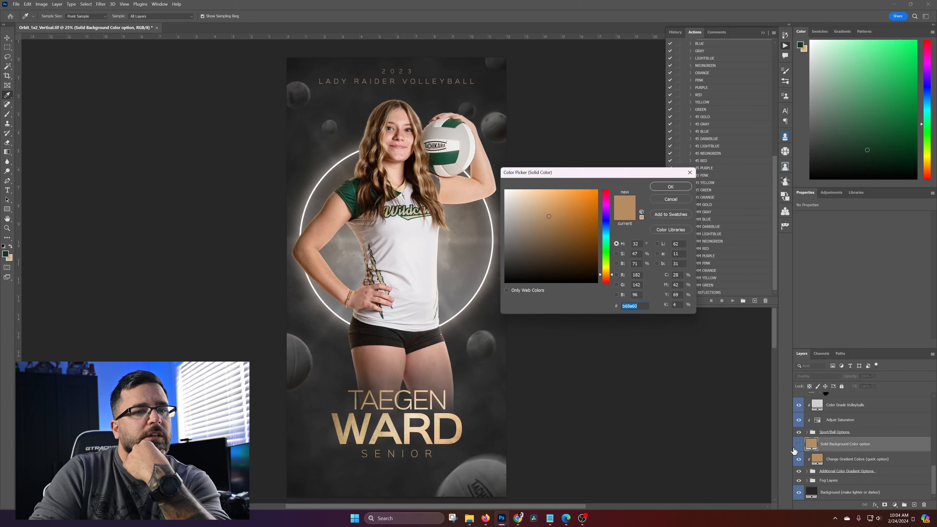
left_click(671, 199)
Show the Solid Background Color option layer in green #235144 sampled from the jersey sleeve and label the layer violet
left_click(799, 445)
double_click(817, 444)
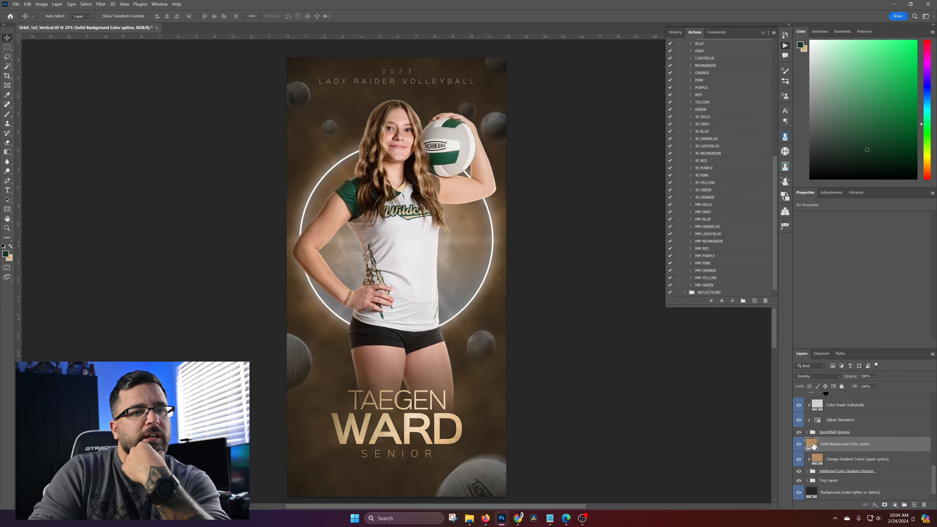
left_click(351, 191)
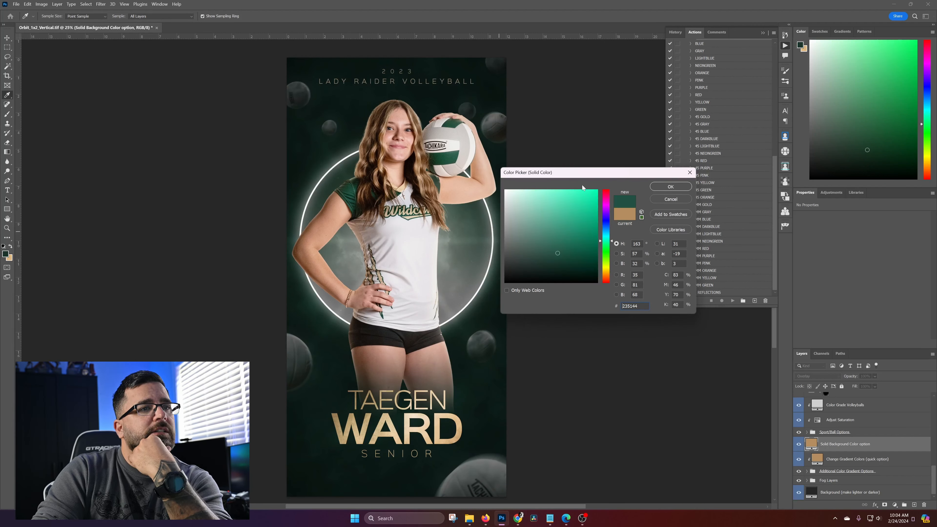
left_click(670, 187)
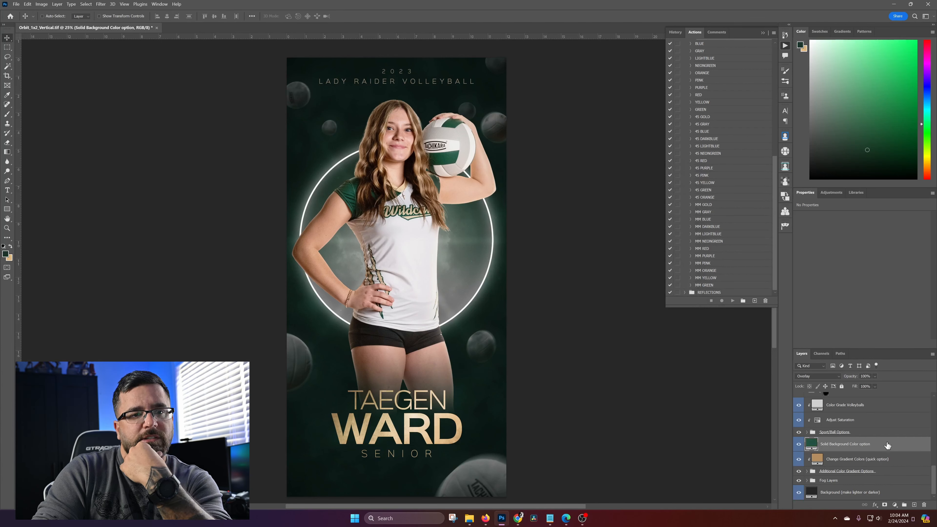
right_click(887, 445)
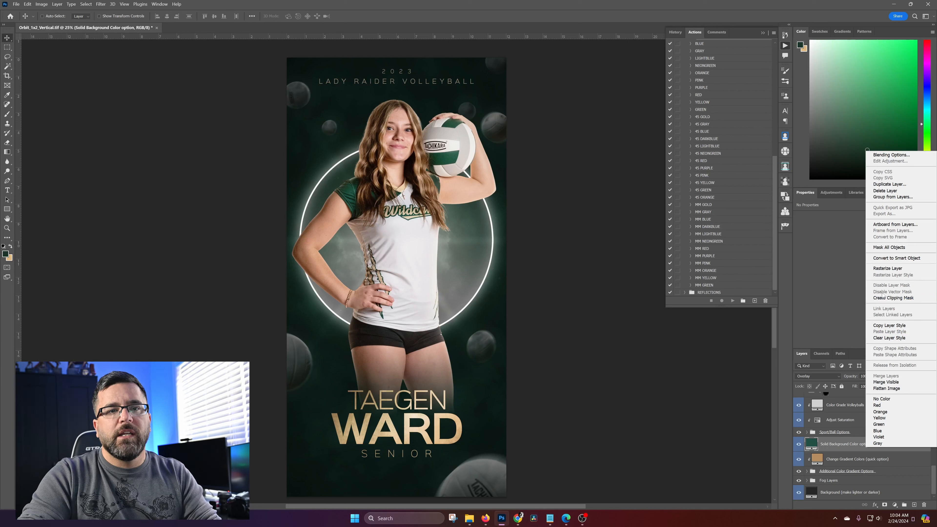
left_click(889, 437)
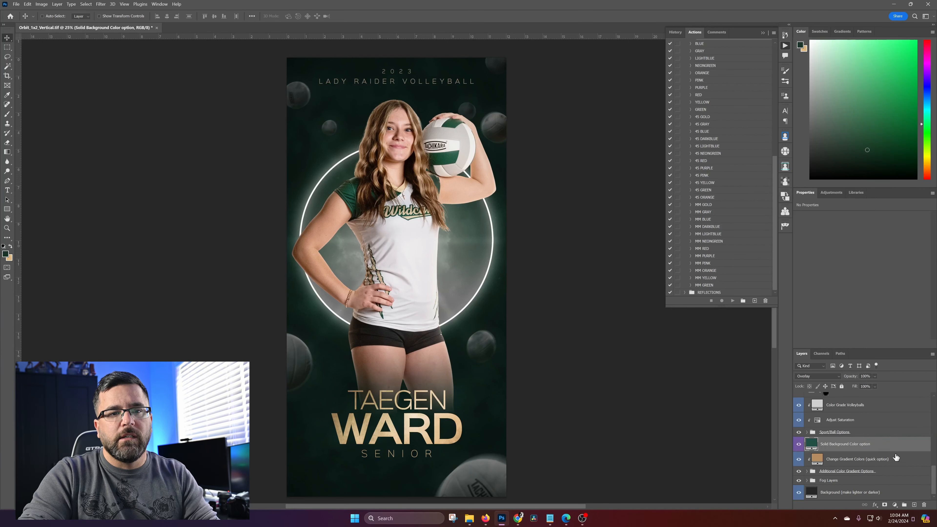
Compare the poster with and without the Change Gradient Colors (quick option) layer, leaving the layer shown
left_click(908, 461)
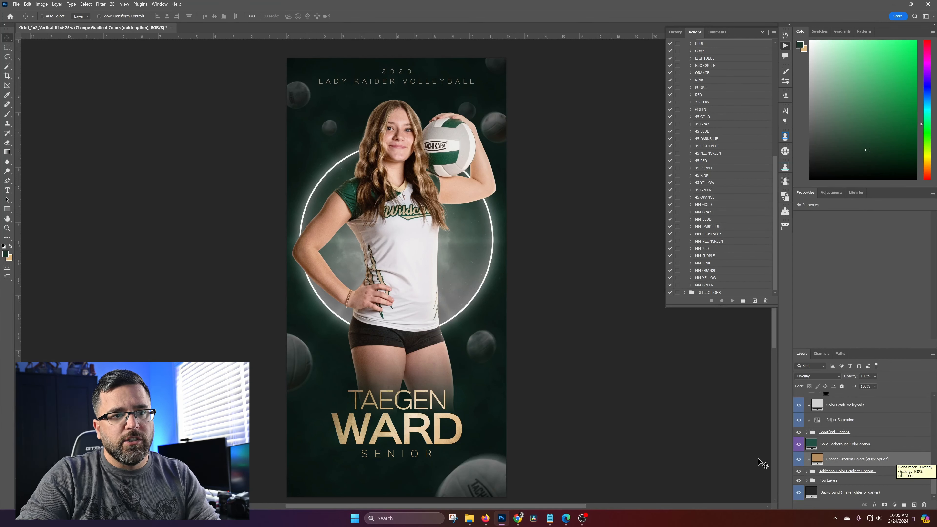
left_click(798, 459)
left_click(798, 460)
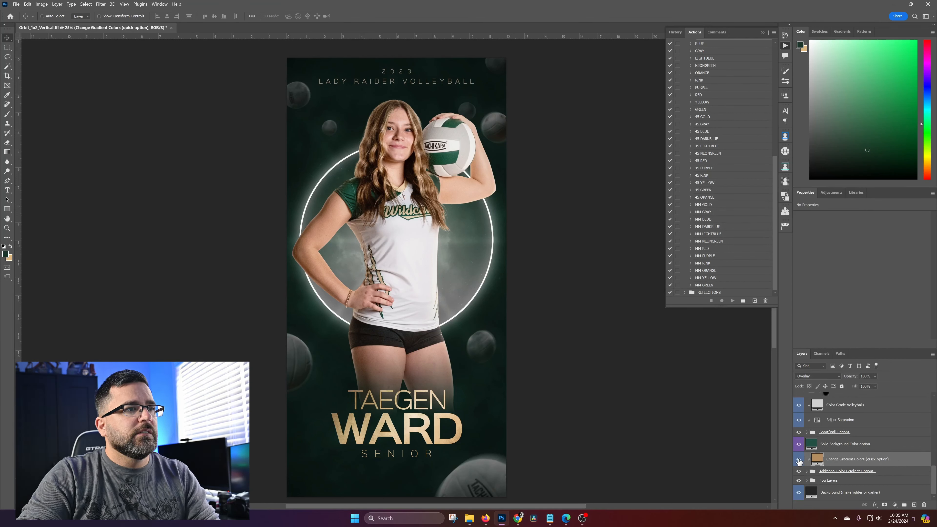
left_click(798, 460)
left_click(798, 460)
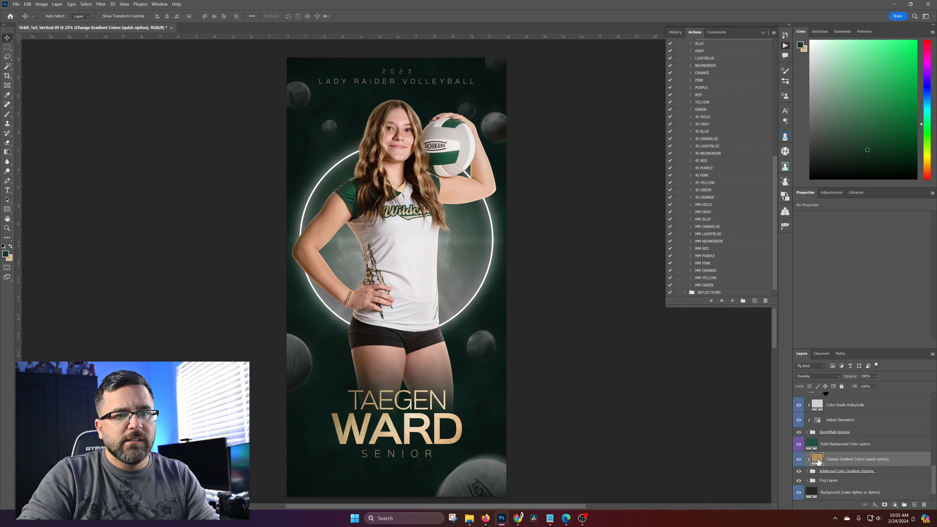
Try pure red #ff0000 as the color of the Change Gradient Colors (quick option) layer
double_click(816, 459)
type("ff0000")
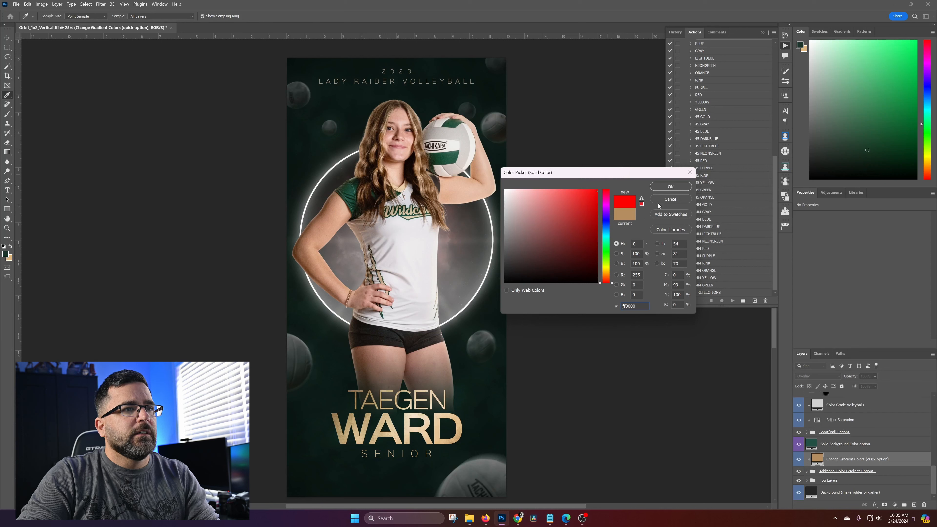
left_click(670, 186)
Select the player photo layer SNP_6654 on the canvas and hide it to expose the area inside the ring
key("v")
right_click(417, 169)
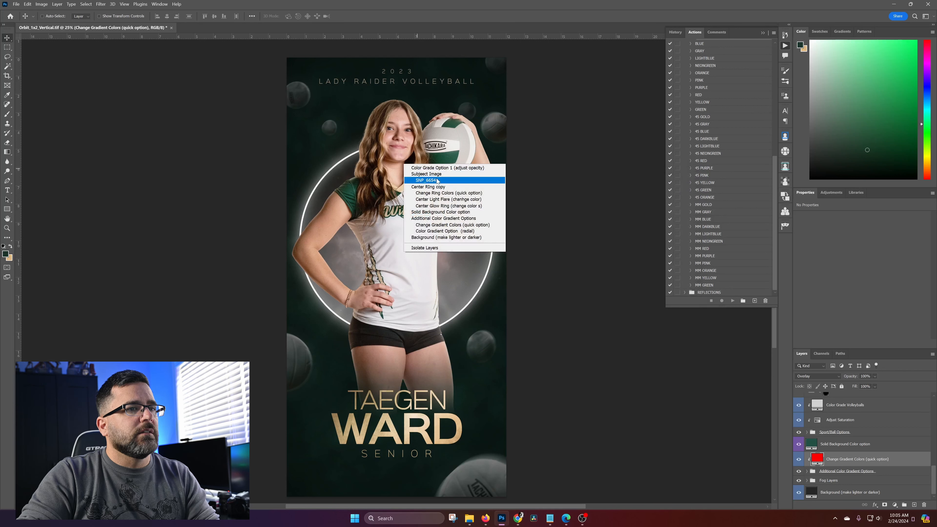
left_click(425, 180)
left_click(799, 402)
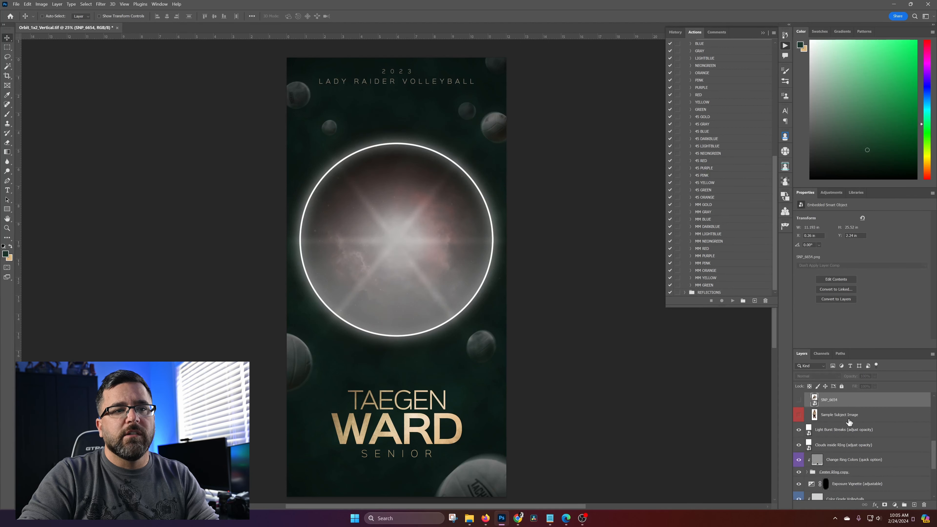
Try gold #dfb77f, orange #ff9600 and white as the color of the Change Gradient Colors (quick option) layer, discarding the change
scroll(885, 429, "down", 3)
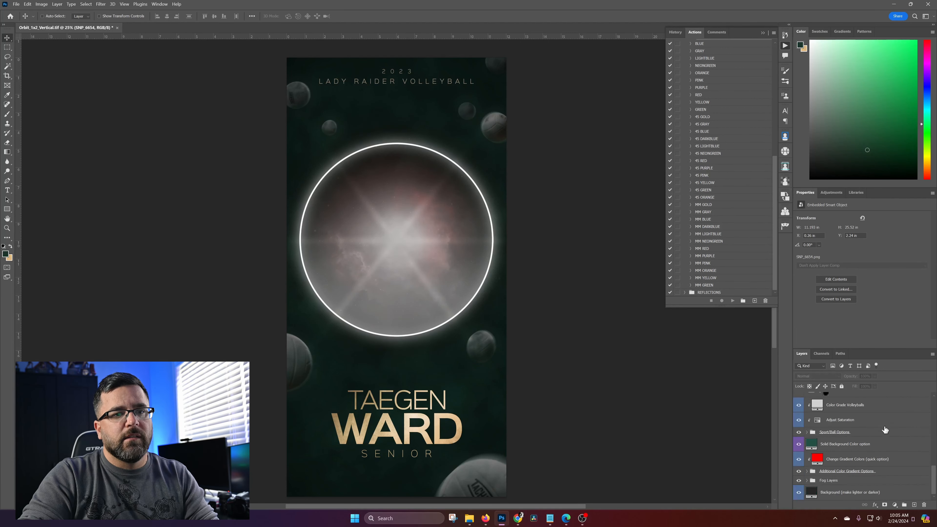
left_click(818, 461)
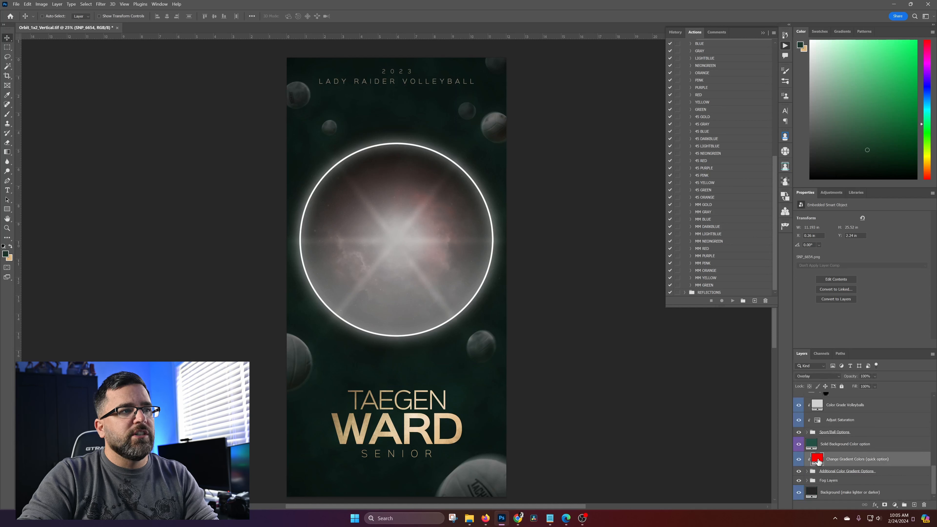
double_click(818, 462)
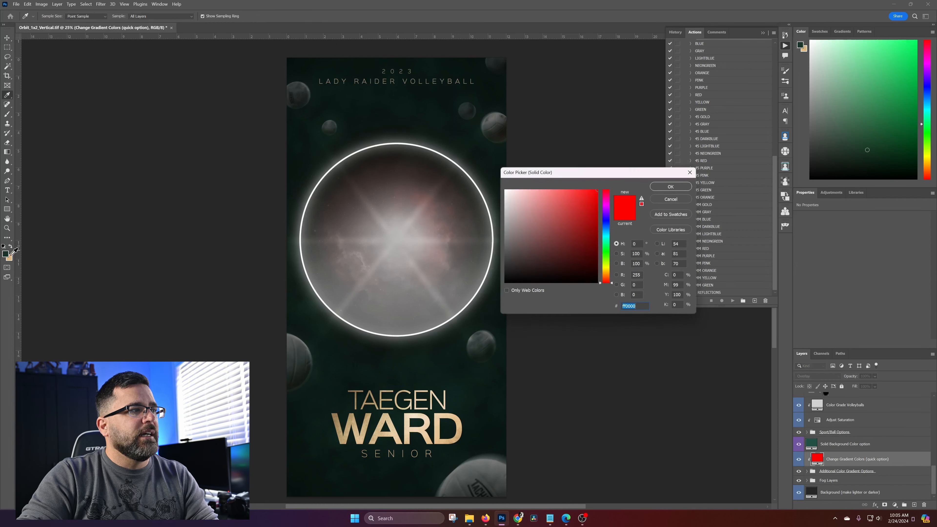
left_click(10, 257)
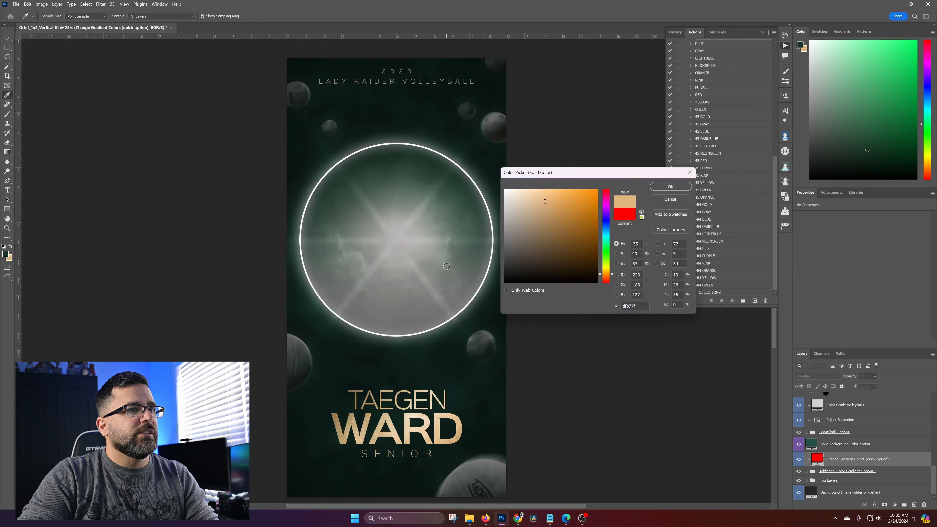
left_click_drag(579, 229, 601, 183)
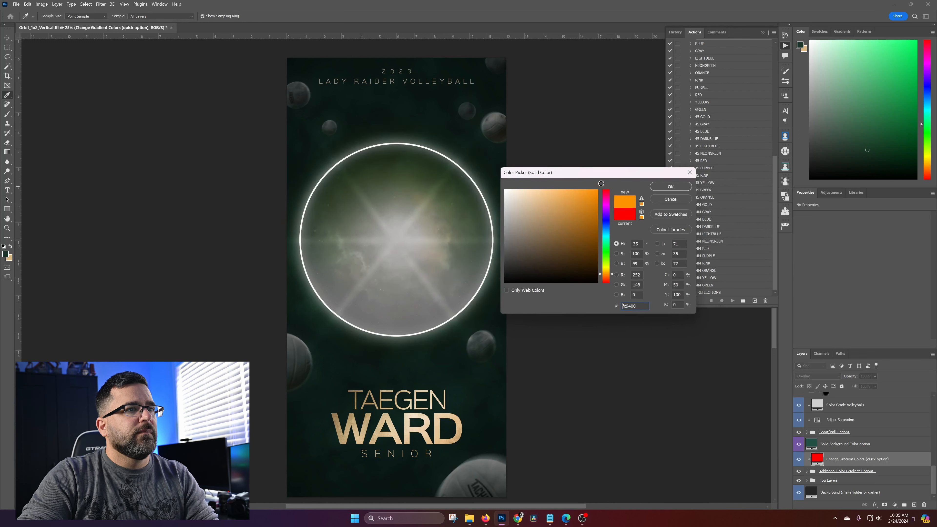
left_click(609, 265)
mouse_move(538, 203)
left_mouse_down()
mouse_move(522, 204)
mouse_move(522, 217)
mouse_move(491, 171)
mouse_move(495, 250)
mouse_move(484, 153)
left_mouse_up()
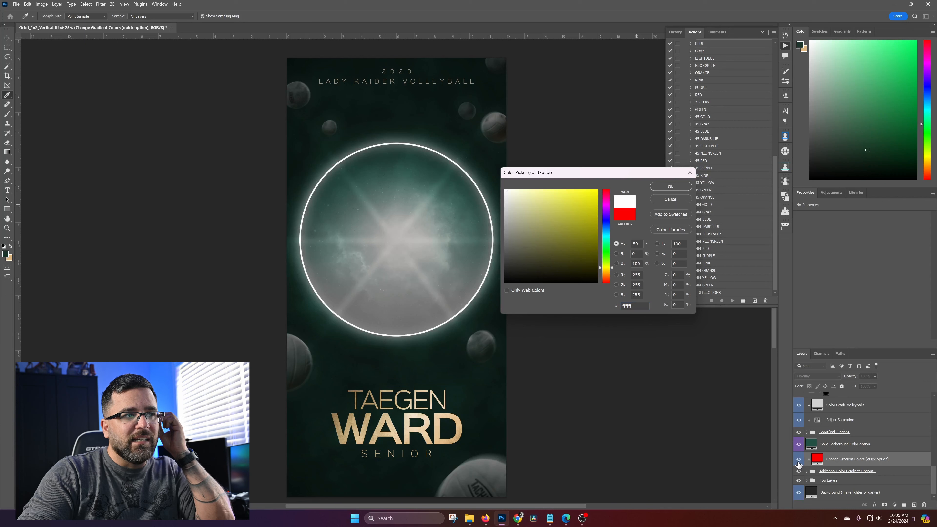
left_click(670, 199)
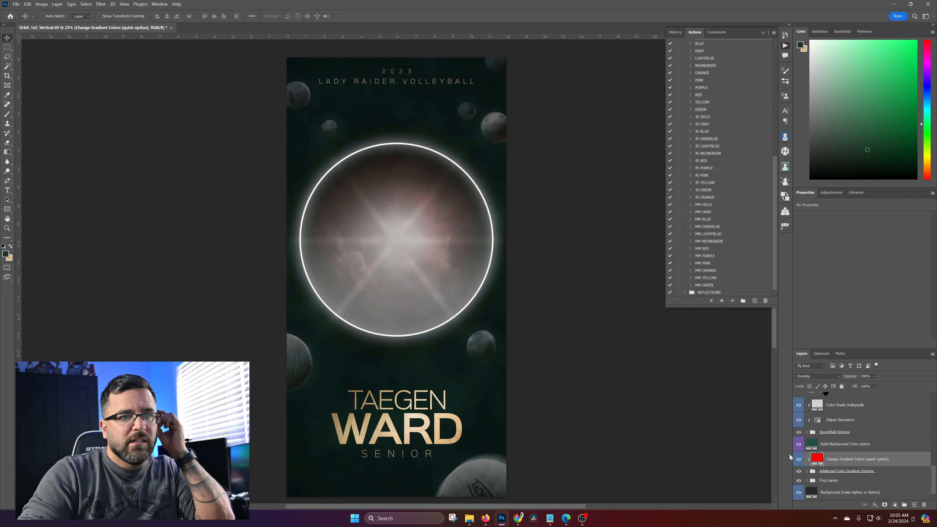
Hide the Change Gradient Colors (quick option) layer and select the Center Glow Ring layer on the canvas
left_click(799, 460)
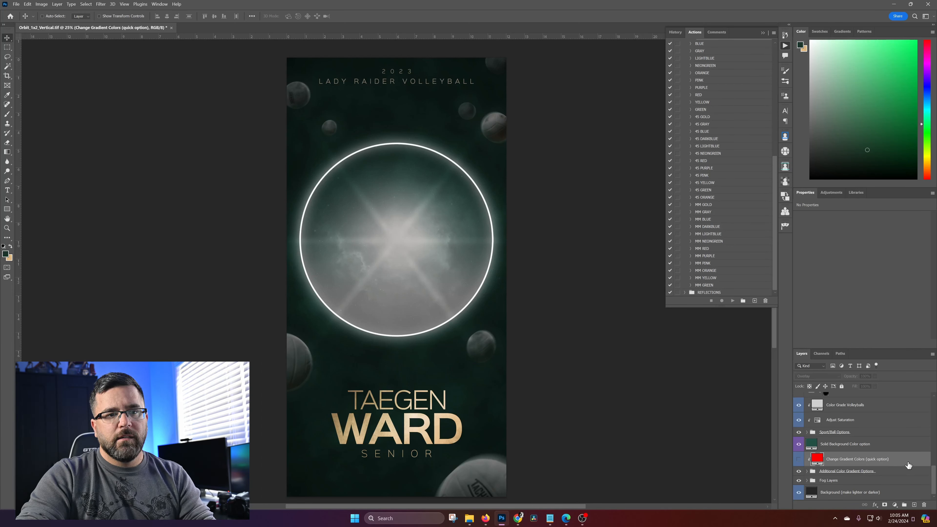
scroll(895, 468, "up", 4)
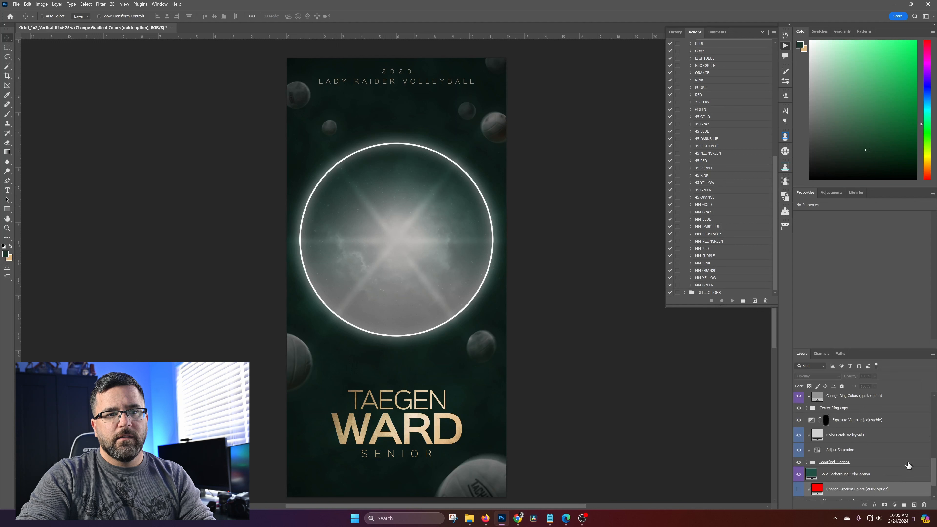
right_click(492, 230)
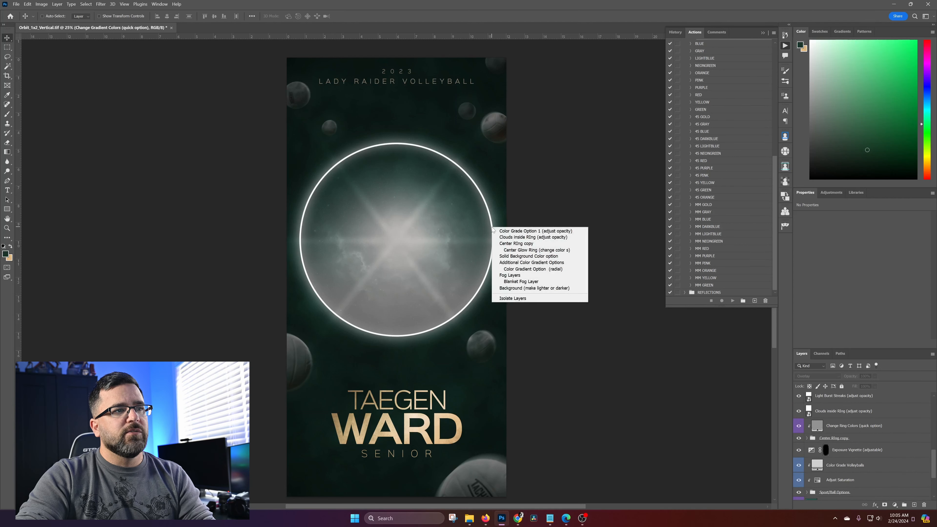
left_click(536, 250)
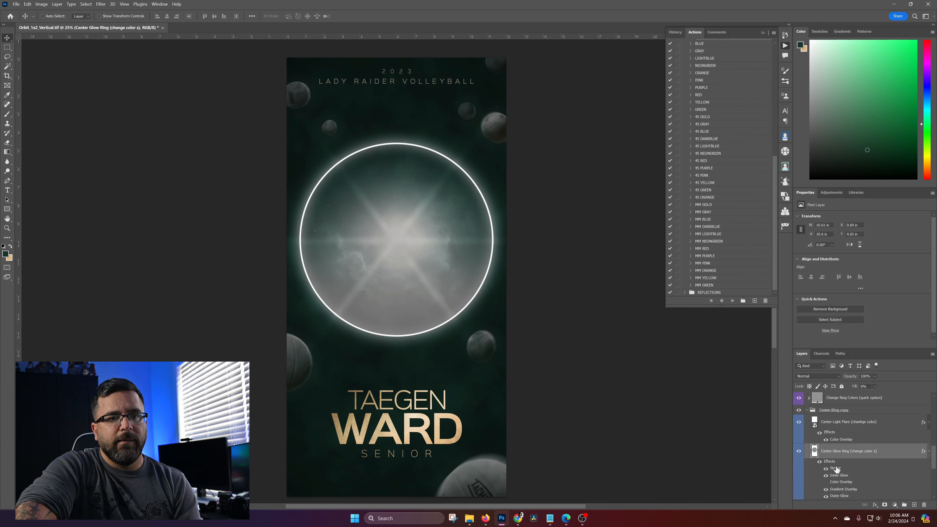
Check the Outer Glow effect of the Center Glow Ring layer and show the player photo layer SNP_6654 again
scroll(847, 471, "down", 1)
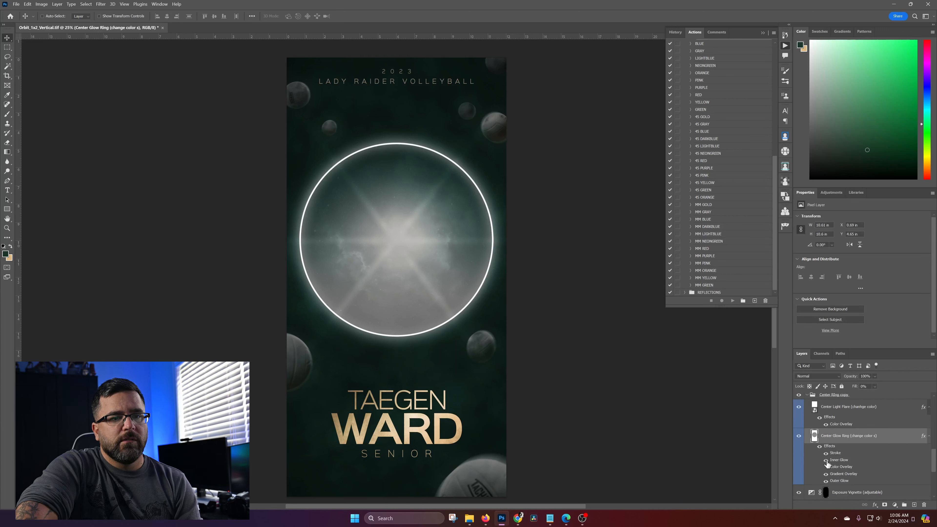
left_click(825, 481)
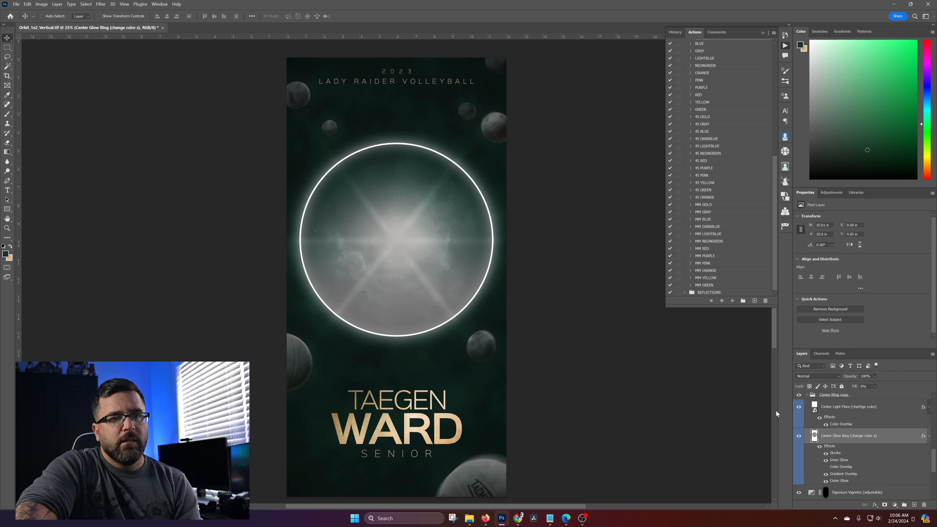
scroll(834, 463, "up", 8)
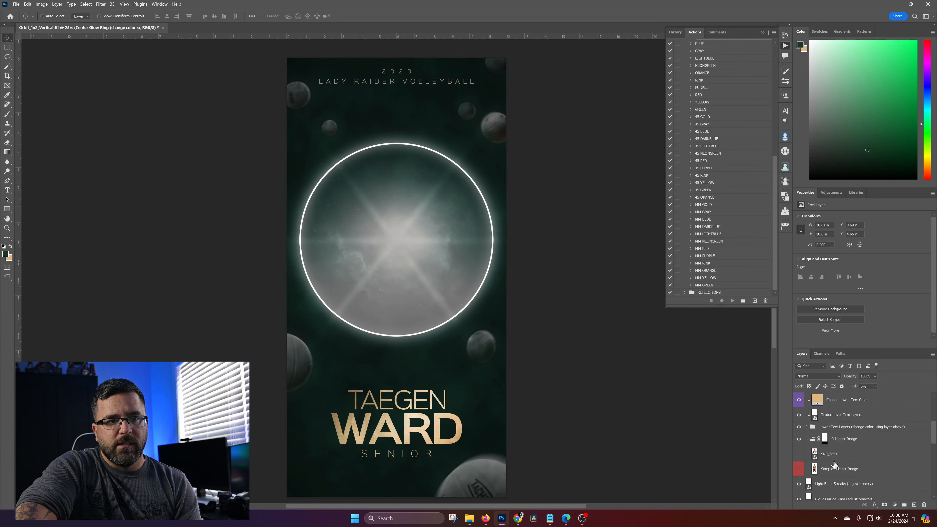
left_click(798, 454)
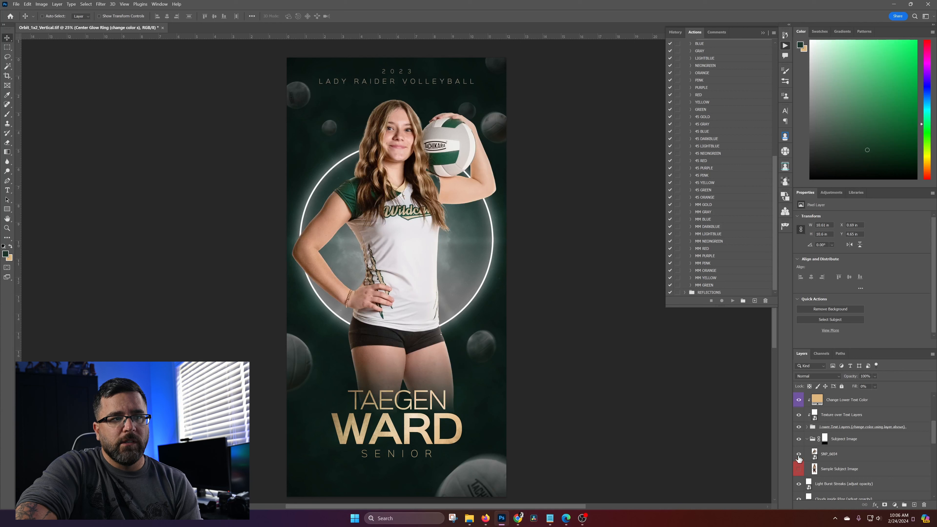
Set the Center Glow Ring layer's Outer Glow color to gold #dfb77f, sampled from the background color swatch
scroll(850, 453, "down", 8)
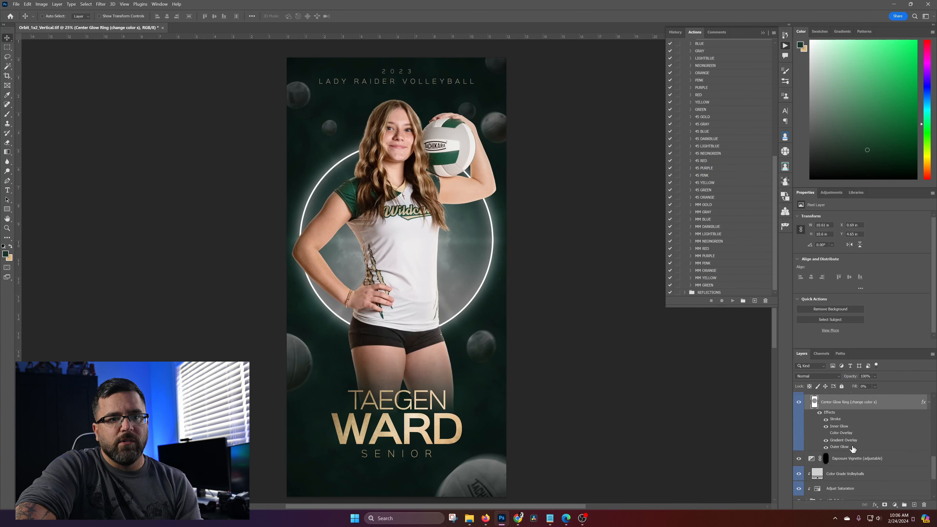
double_click(841, 446)
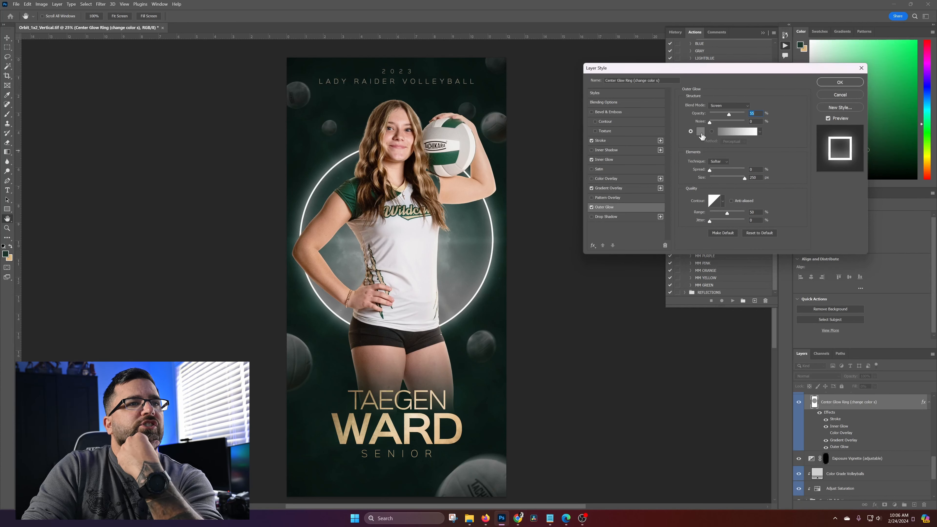
left_click(700, 132)
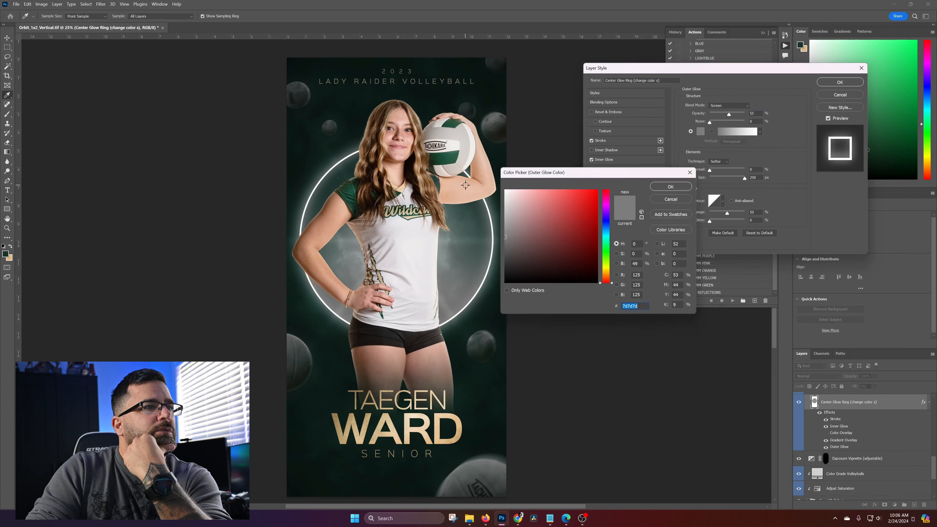
left_click(466, 185)
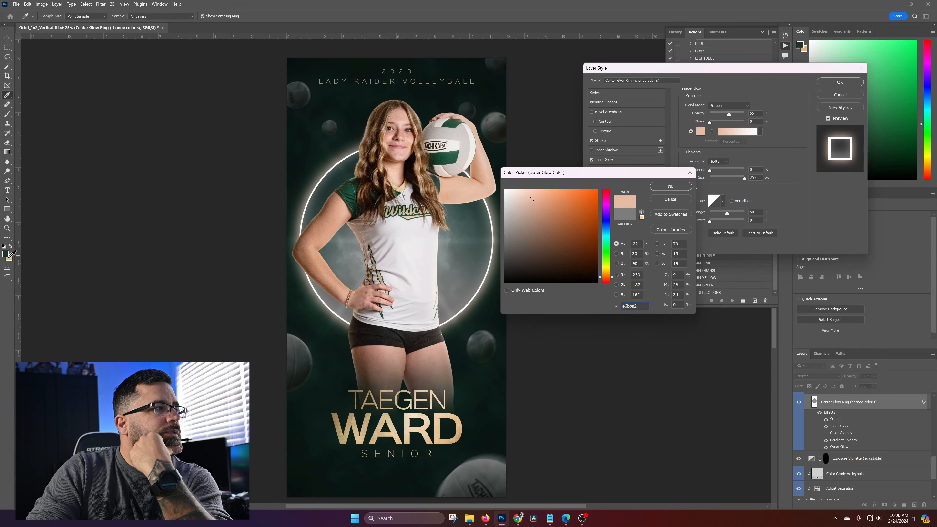
left_click(12, 256)
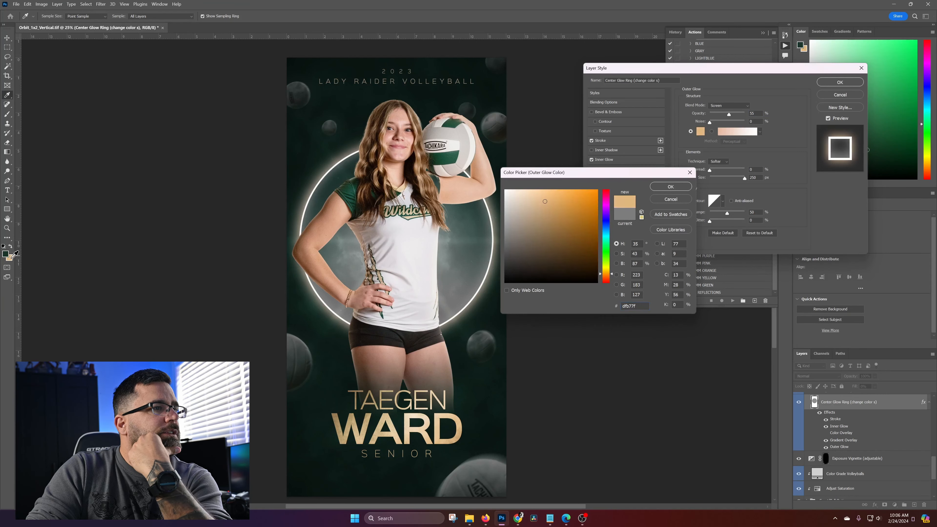
left_click(676, 188)
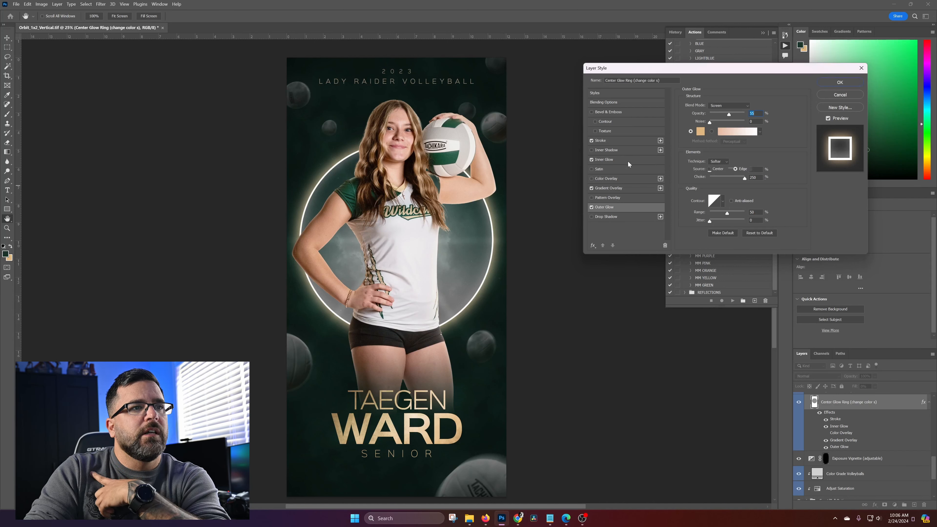
Set the ring's Inner Glow color to the same gold #dfb77f from the background swatch and apply the layer style
left_click(614, 159)
left_click(699, 132)
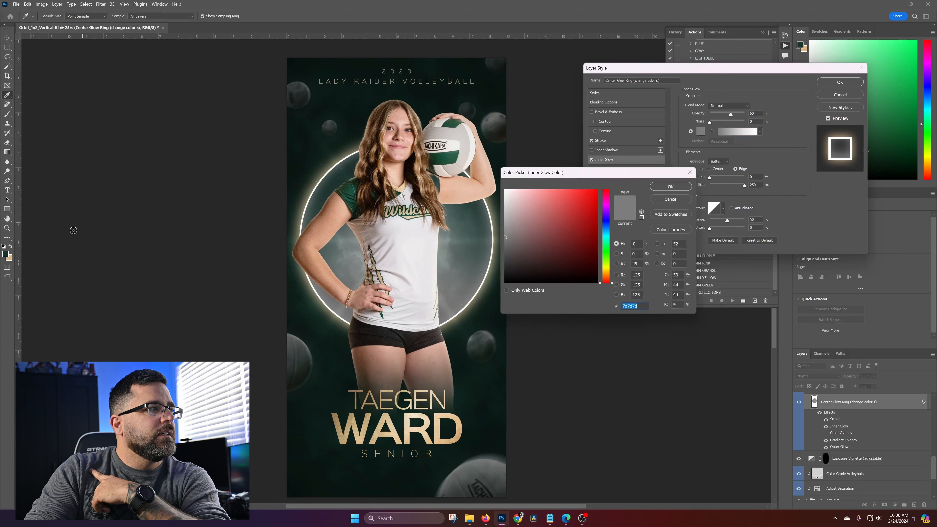
left_click(12, 257)
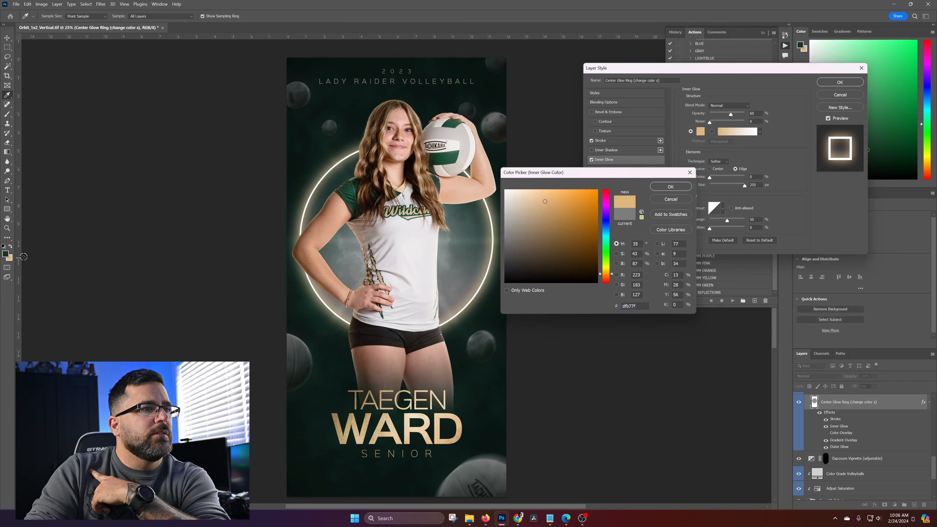
left_click(670, 186)
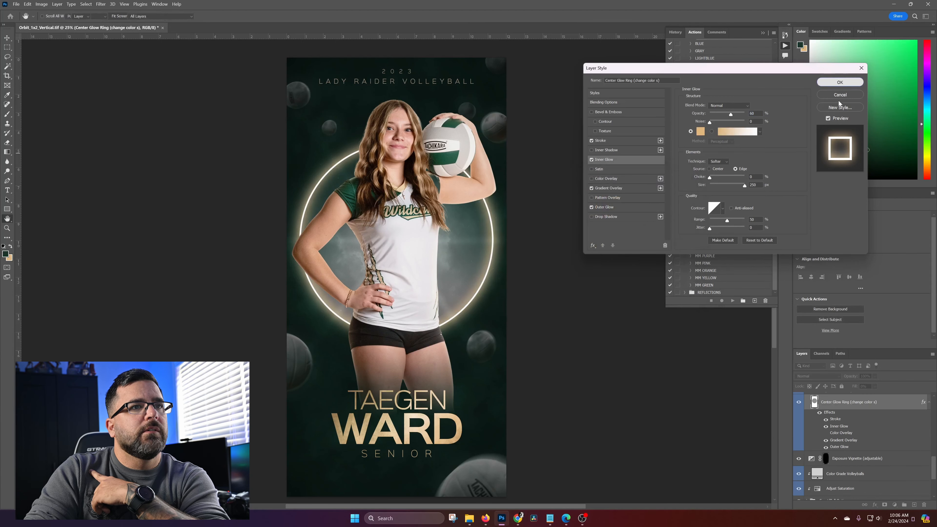
left_click(840, 82)
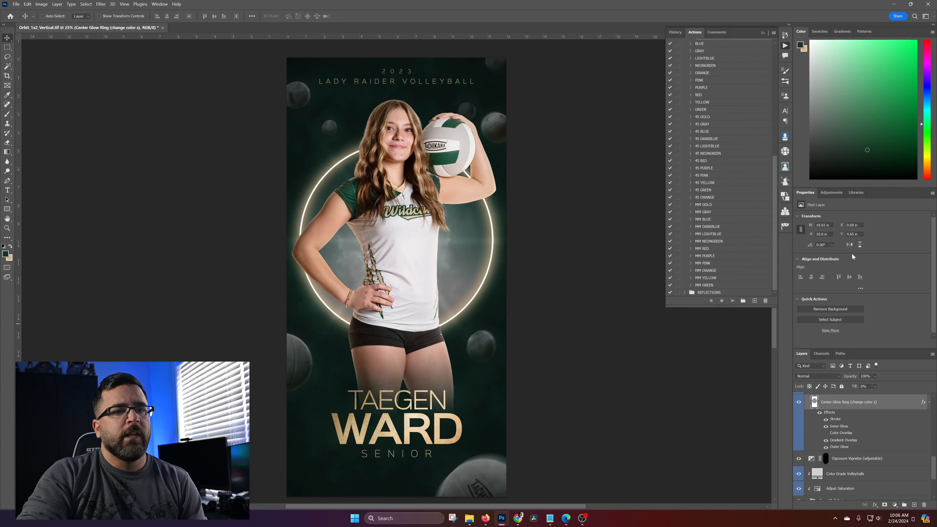
Change the Upper Text Layer's text color to the swatch gold #dfb77f, replacing its missing font with the default
right_click(460, 84)
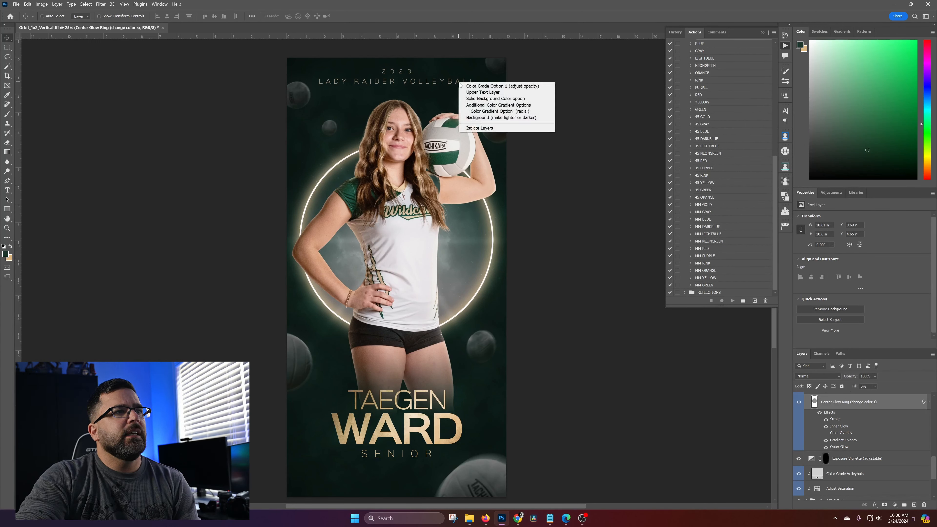
left_click(482, 92)
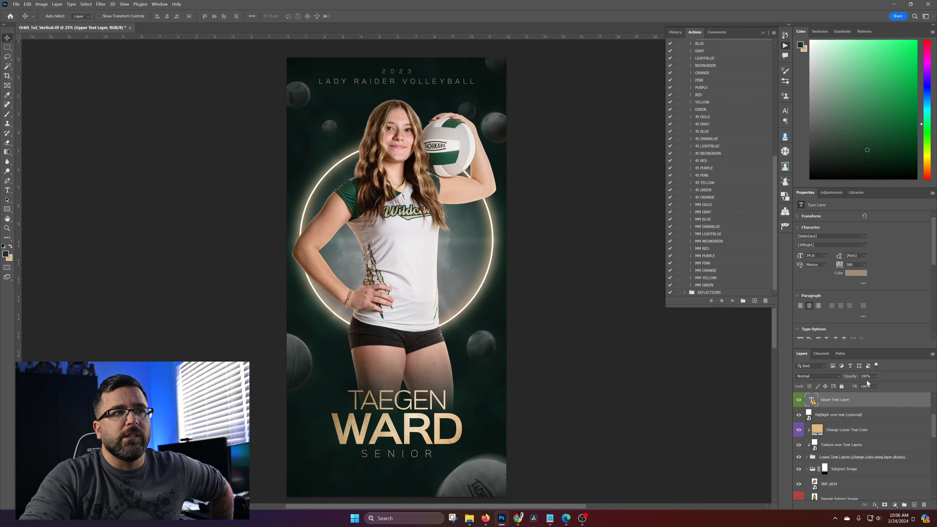
left_click(855, 273)
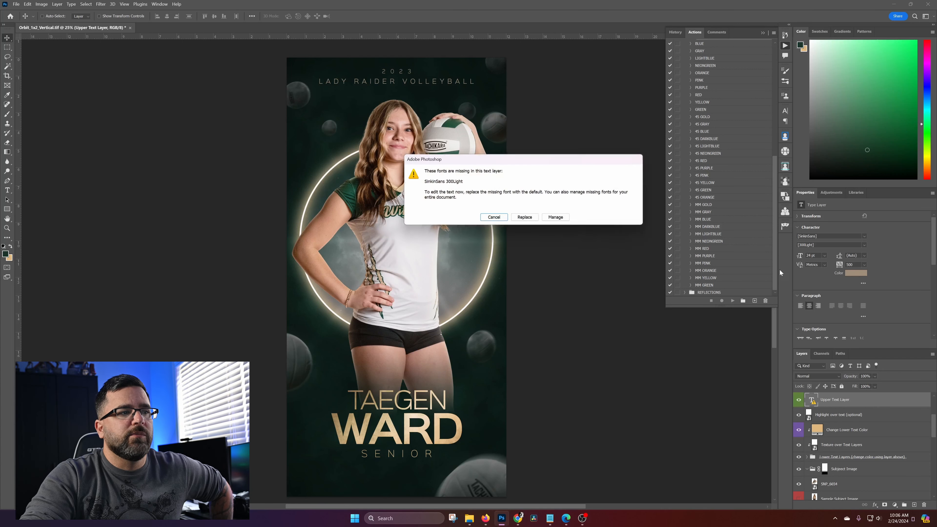
left_click(529, 220)
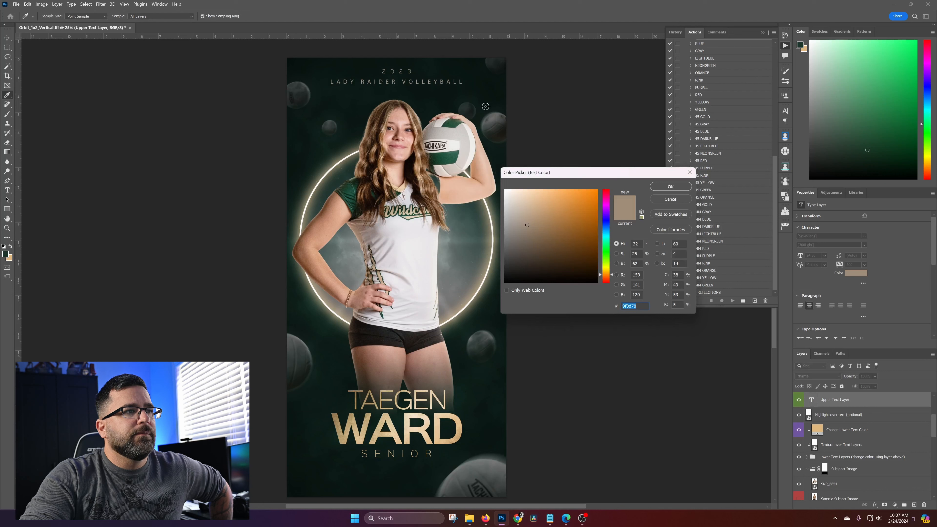
left_click(10, 259)
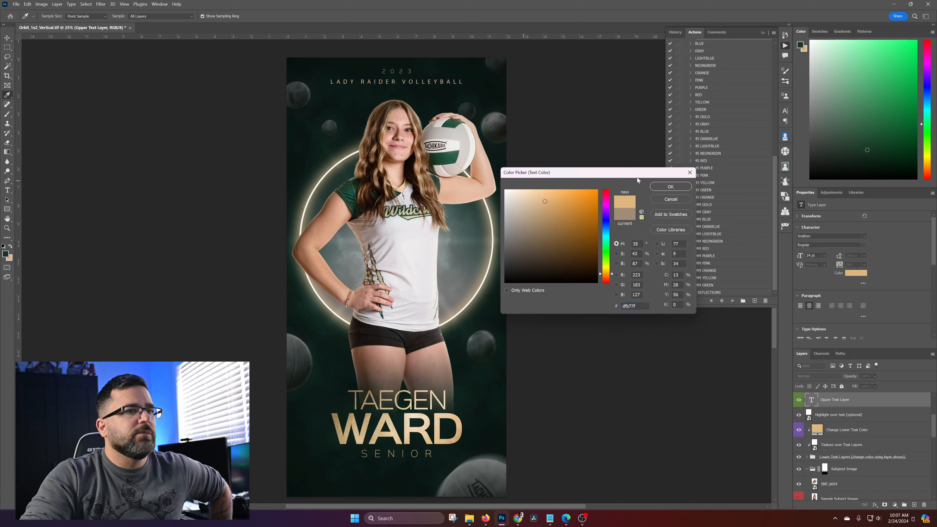
left_click(672, 188)
Label the Upper Text Layer violet in the layer stack
right_click(909, 402)
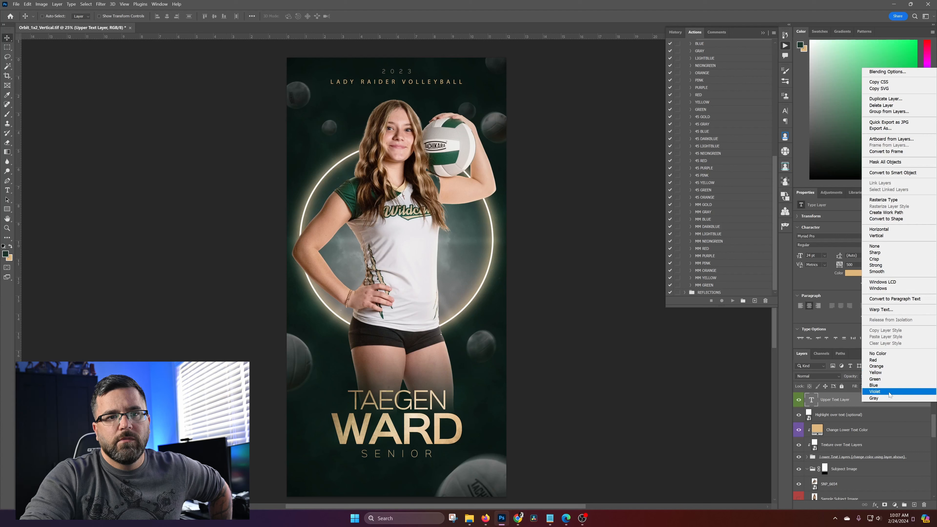
left_click(887, 391)
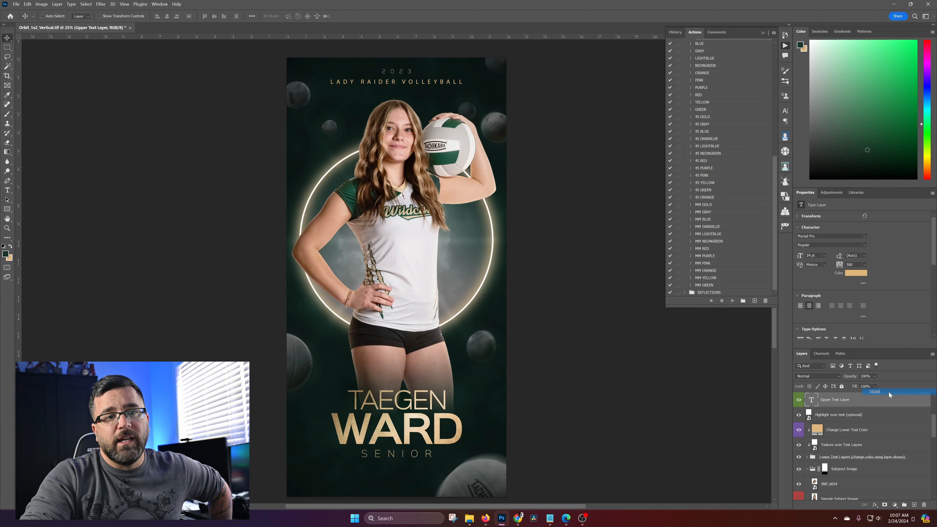
Label the Center Glow Ring layer violet in the layer stack
right_click(489, 216)
left_click(535, 241)
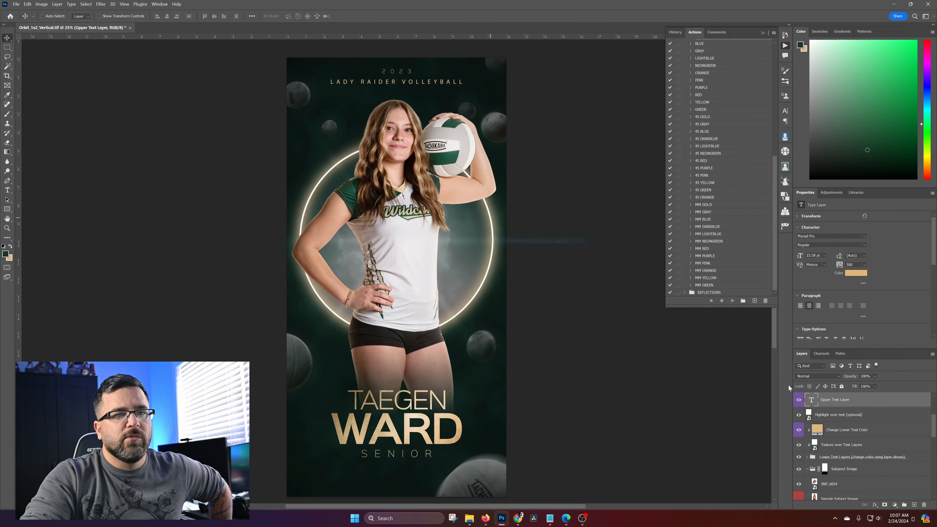
scroll(879, 464, "down", 1)
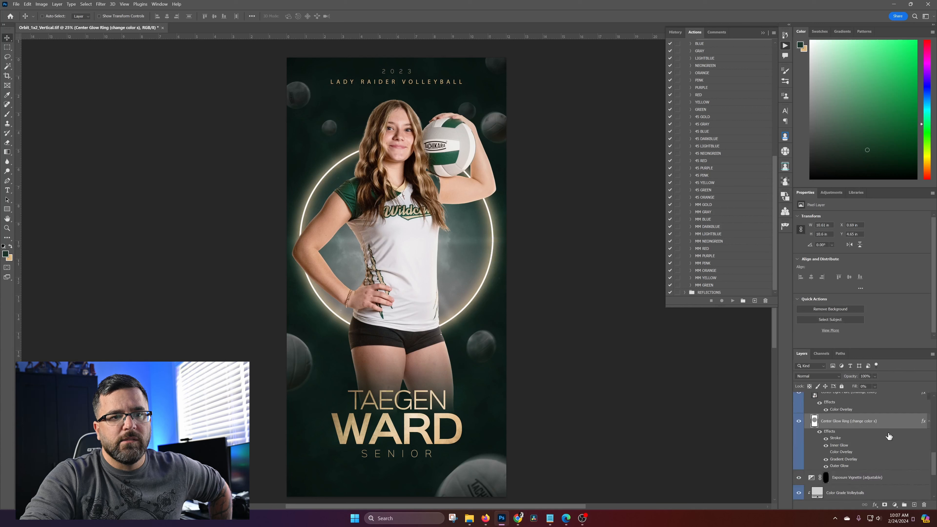
right_click(897, 424)
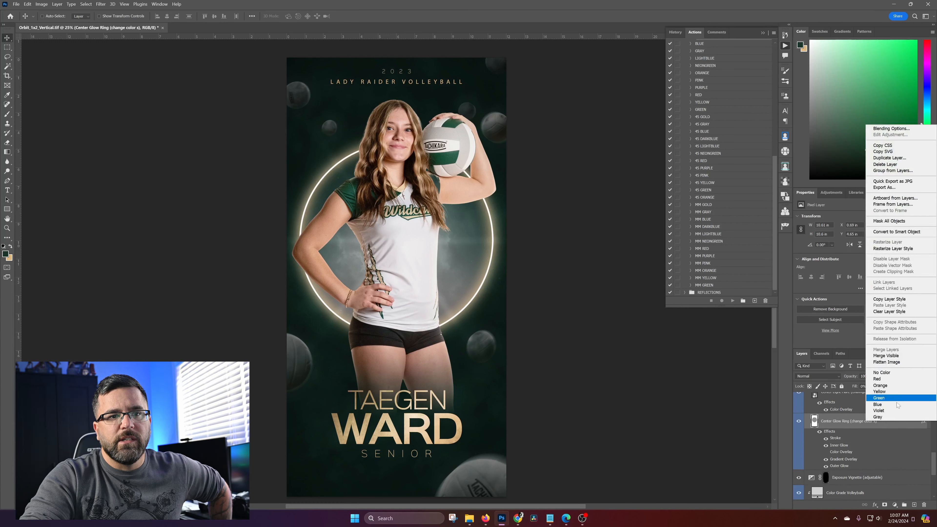
left_click(880, 410)
Collapse the ORBIT action set in the list of actions
scroll(890, 460, "up", 5)
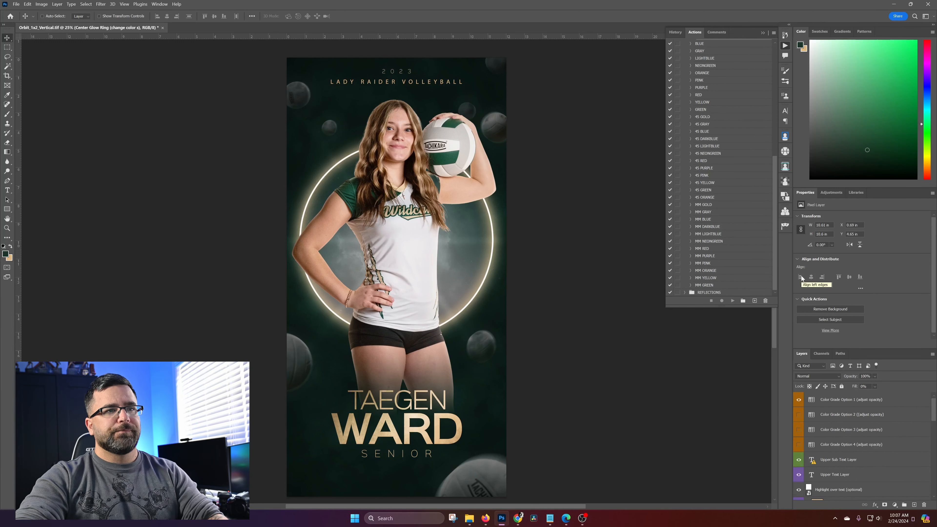
scroll(715, 288, "up", 3)
scroll(718, 135, "up", 2)
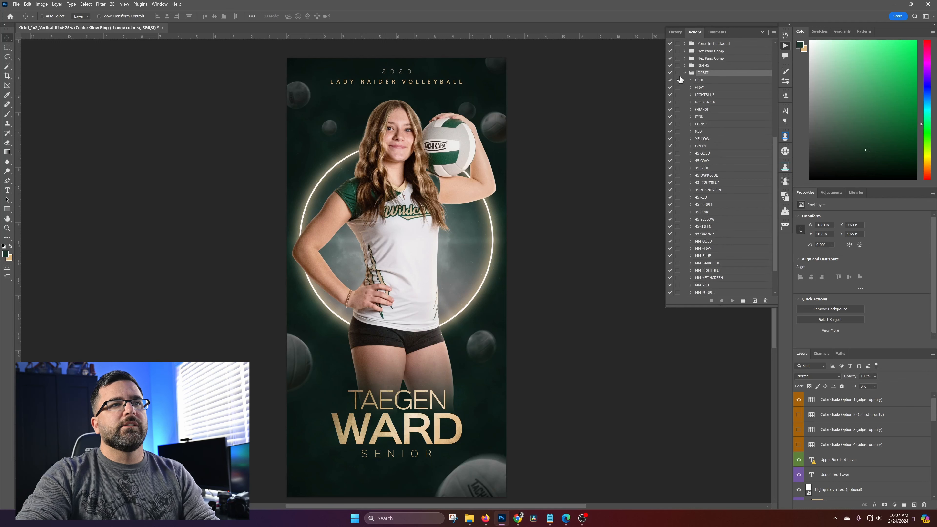
left_click(684, 73)
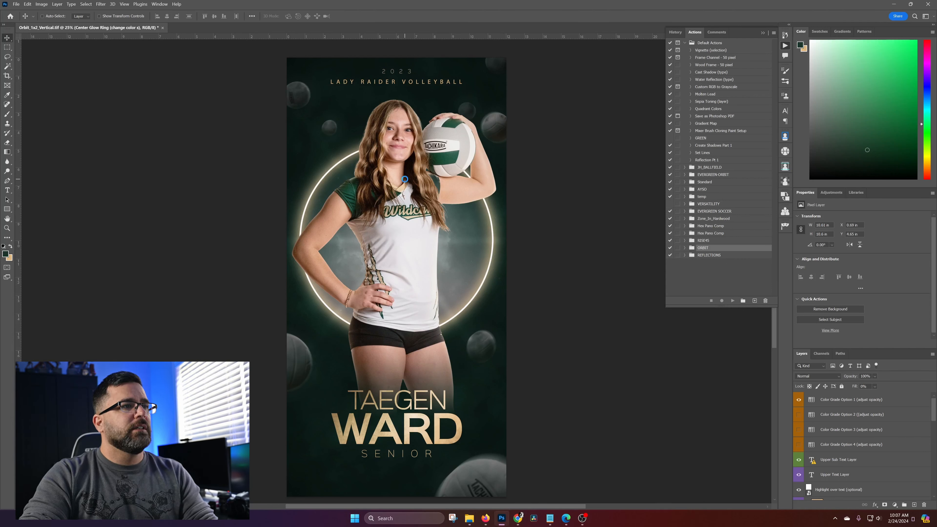
Select the SNP_6654 layer in the Subject Image group and place the PBM20622 player photo above it
right_click(426, 214)
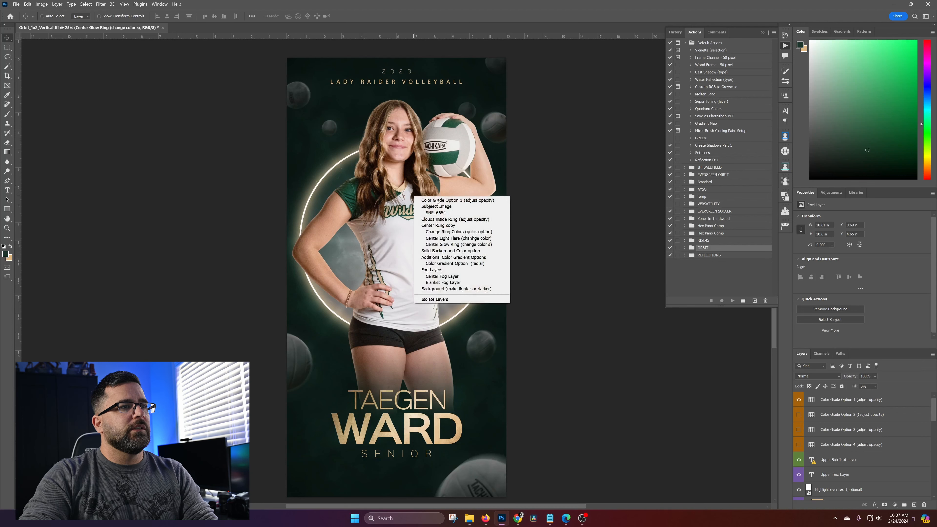
left_click(448, 213)
left_click_drag(69, 176, 394, 287)
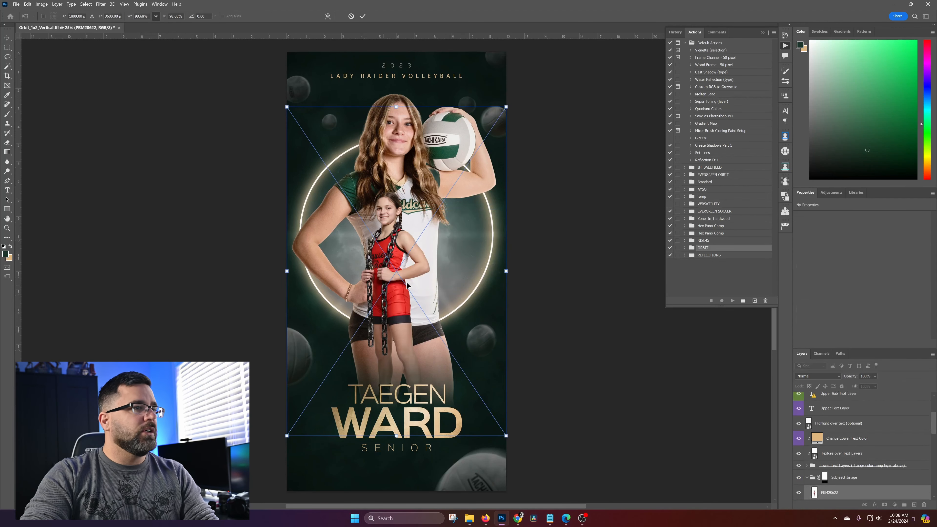
Scale the placed PBM20622 photo to about 211% and center the player over the glow ring
left_click_drag(505, 271, 716, 272)
left_click_drag(496, 289, 401, 274)
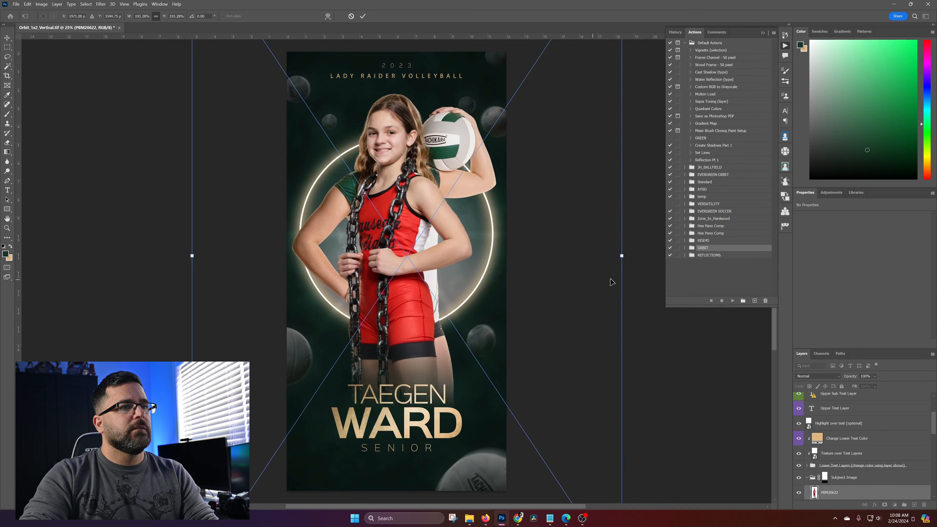
left_click_drag(622, 255, 661, 256)
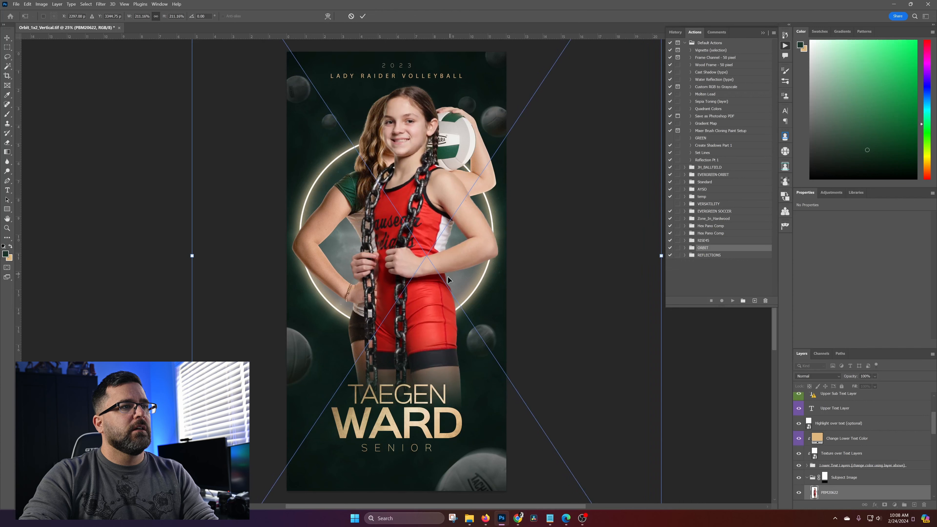
left_click_drag(450, 276, 429, 292)
key("Return")
Hide the previous player's SNP_6654 layer
right_click(460, 144)
left_click(479, 159)
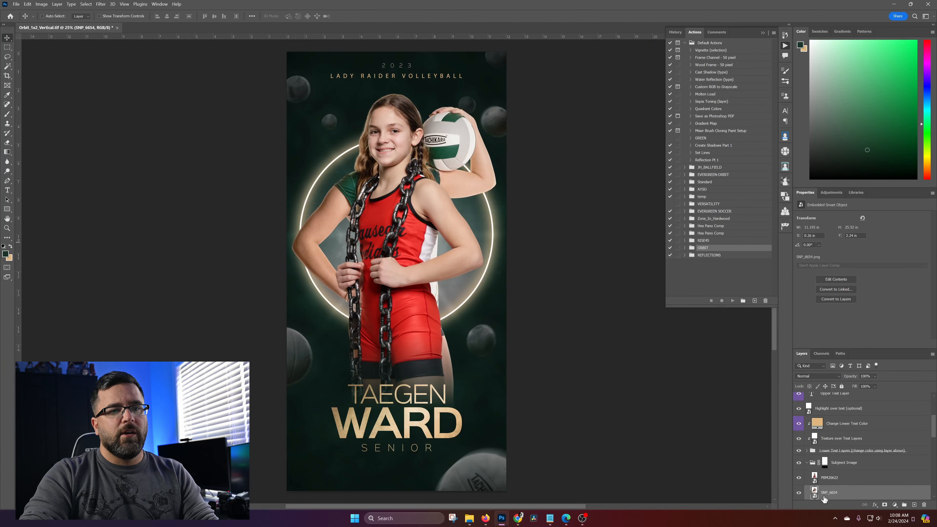
left_click(798, 493)
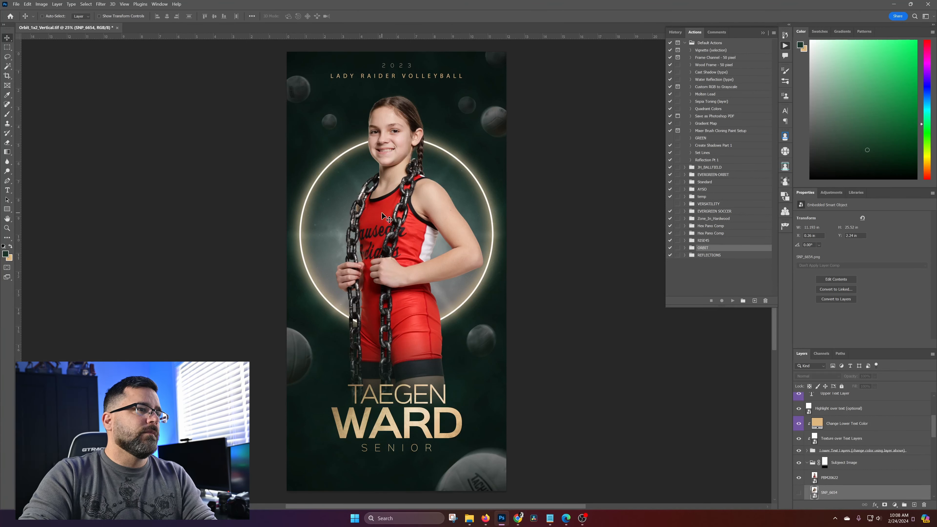
Create a new action named 12_RED in the ORBIT set and start recording it
left_click(710, 249)
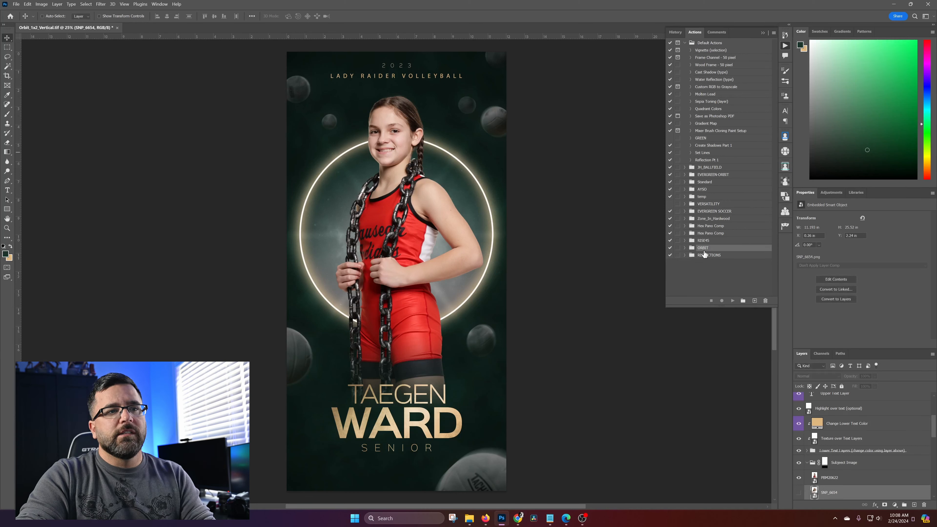
left_click(685, 247)
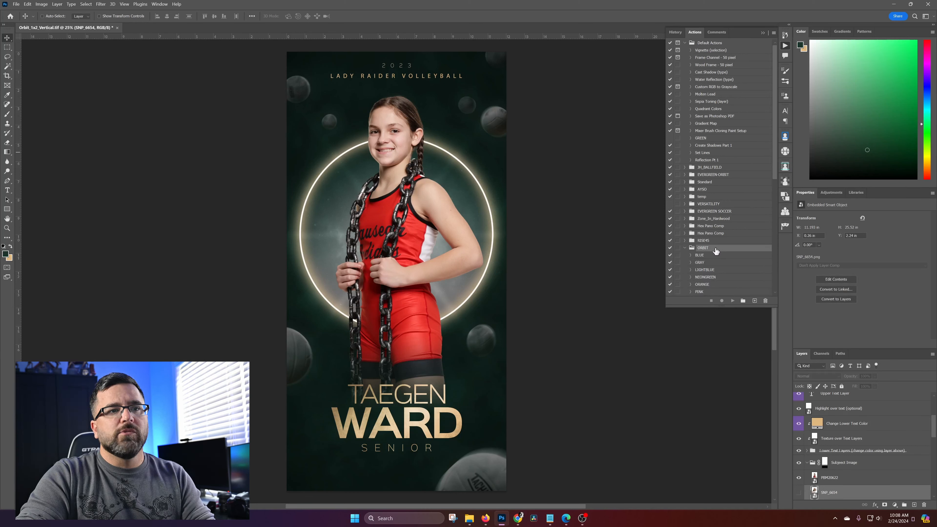
left_click(773, 34)
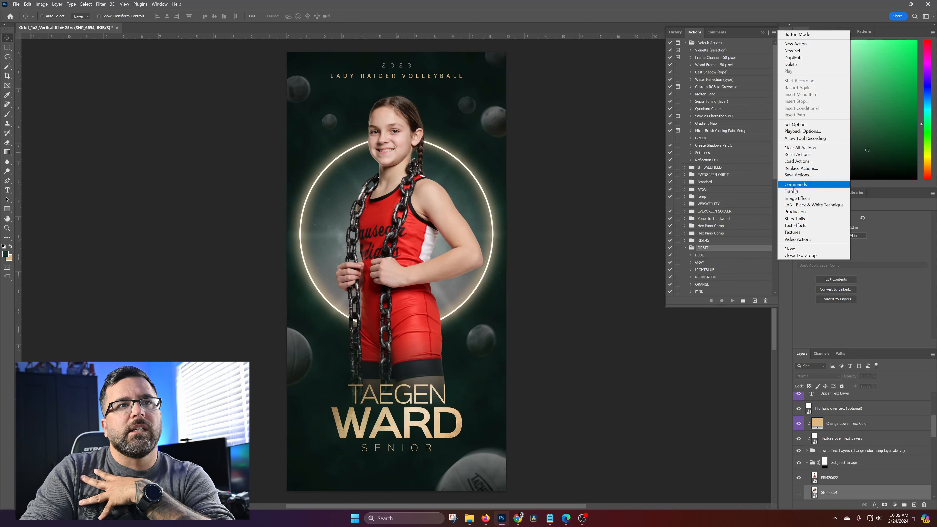
left_click(797, 44)
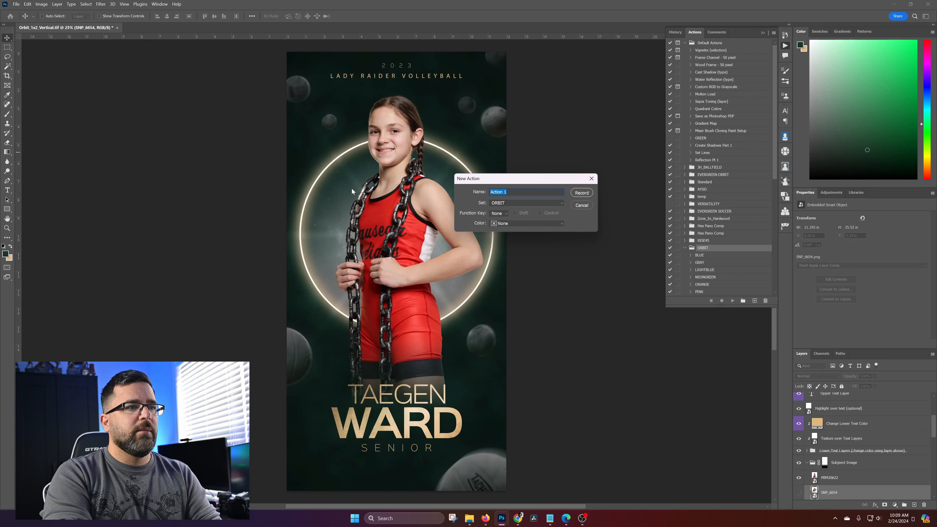
type("12_")
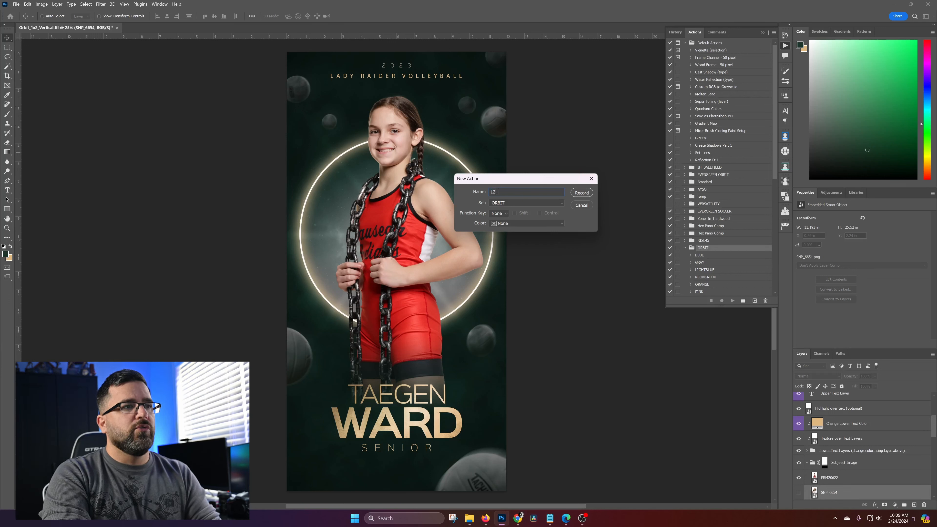
type("r")
key("BackSpace")
type("RED")
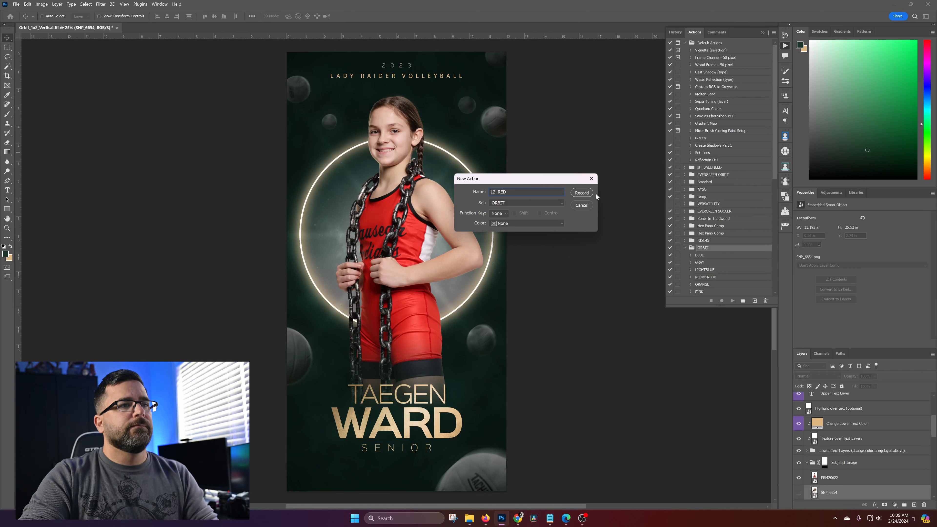
left_click(581, 193)
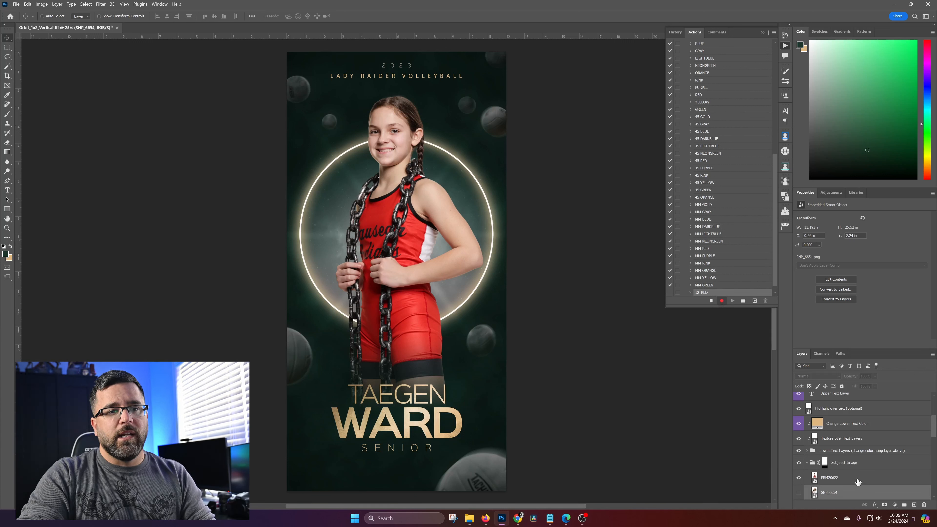
Record selecting and hiding the Subject Image group in the 12_RED action, and stop recording
left_click(870, 465)
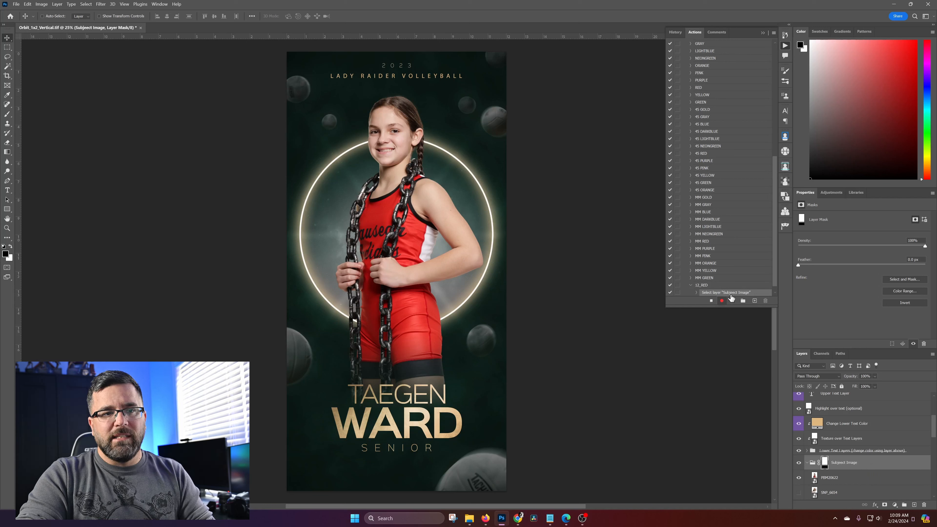
left_click(799, 464)
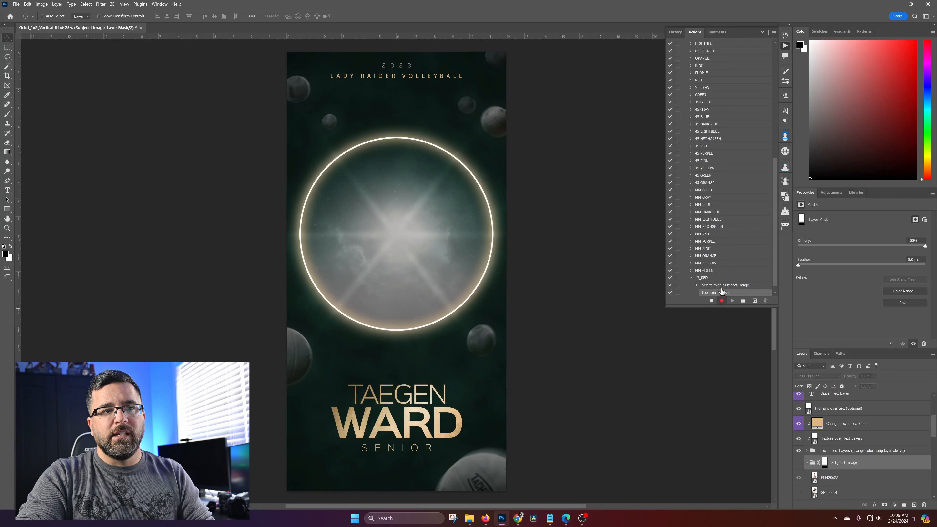
left_click(710, 302)
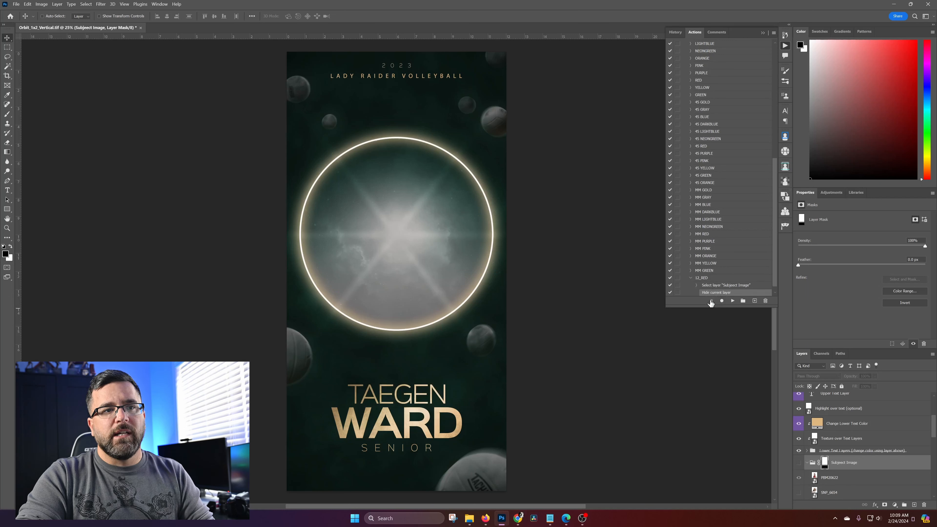
Test the 12_RED action from the Change Lower Text Color layer, showing the Subject Image group again before and after
left_click(710, 274)
left_click(798, 462)
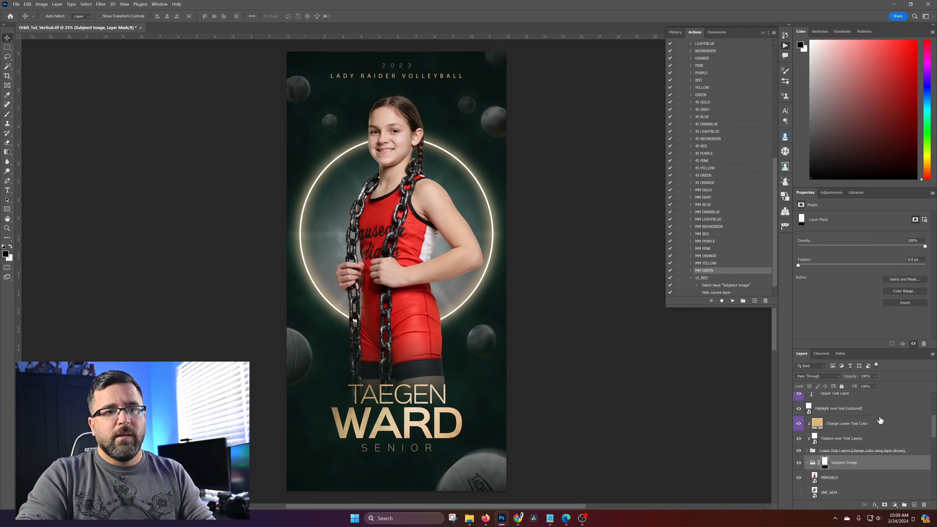
left_click(873, 425)
left_click(708, 284)
left_click(707, 278)
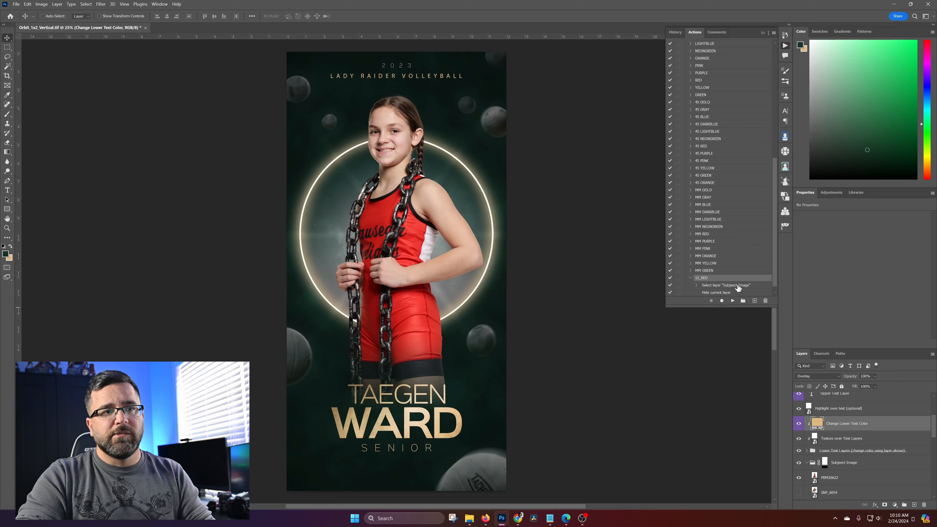
left_click(733, 301)
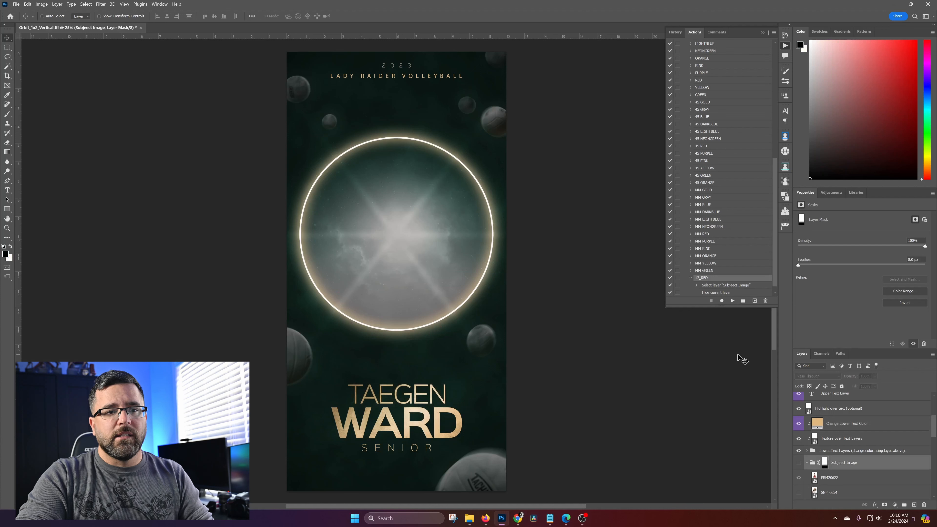
left_click(798, 463)
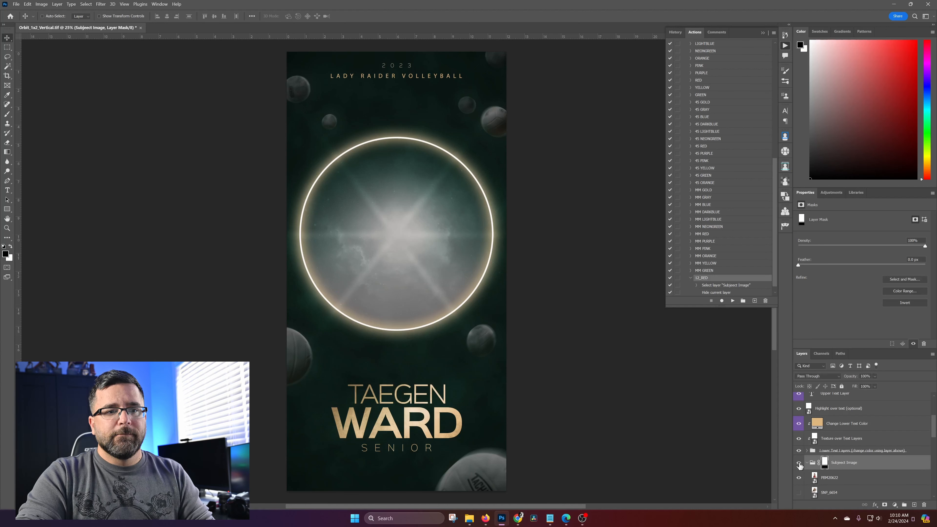
Delete the two recorded commands, selecting and hiding the Subject Image group, from the 12_RED action
left_click(712, 287)
left_click(713, 293)
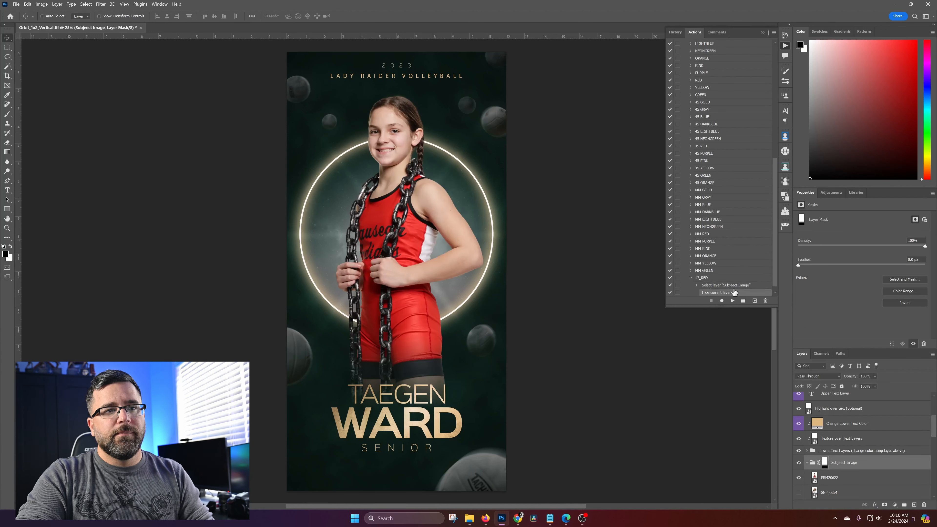
scroll(741, 286, "down", 1)
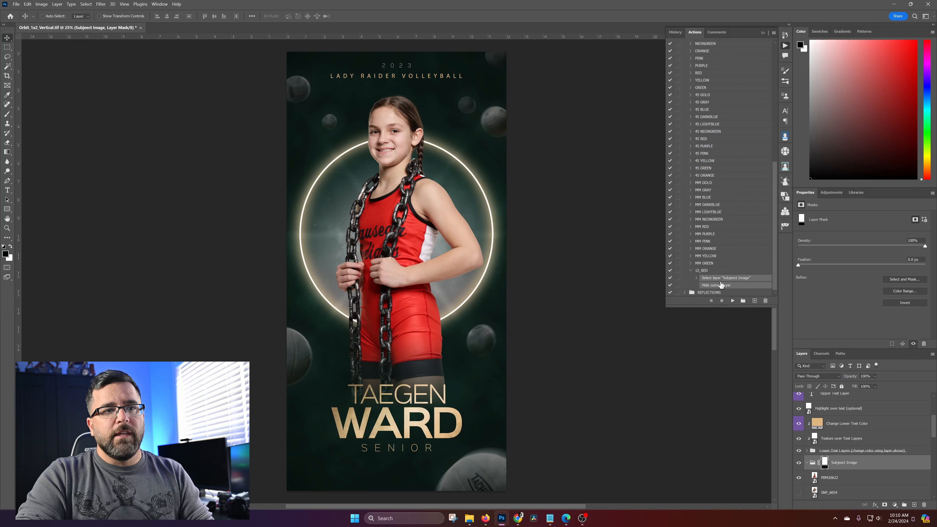
left_click_drag(734, 279, 765, 301)
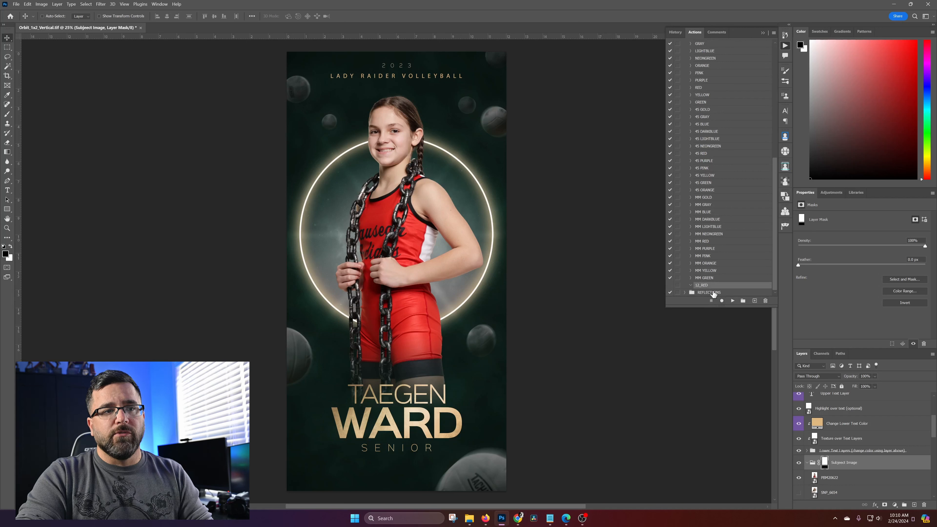
Record changing the Solid Background Color option fill to dark gray 2a2a2a in the 12_RED action, and check the recorded fill command
left_click(722, 301)
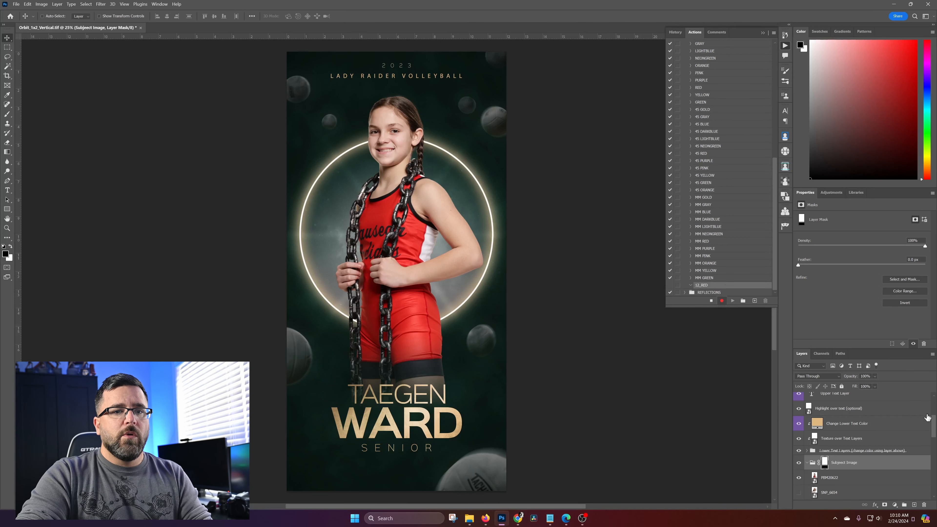
left_click_drag(934, 422, 934, 405)
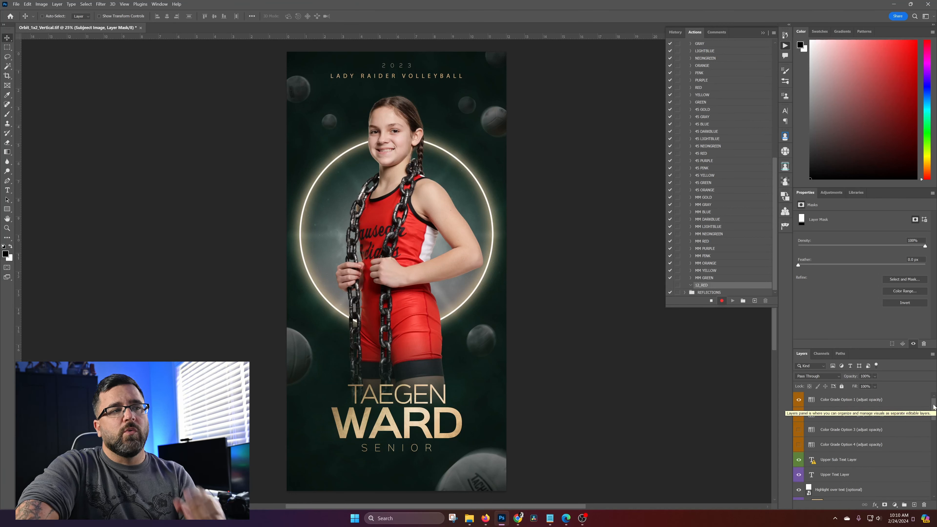
scroll(933, 407, "down", 6)
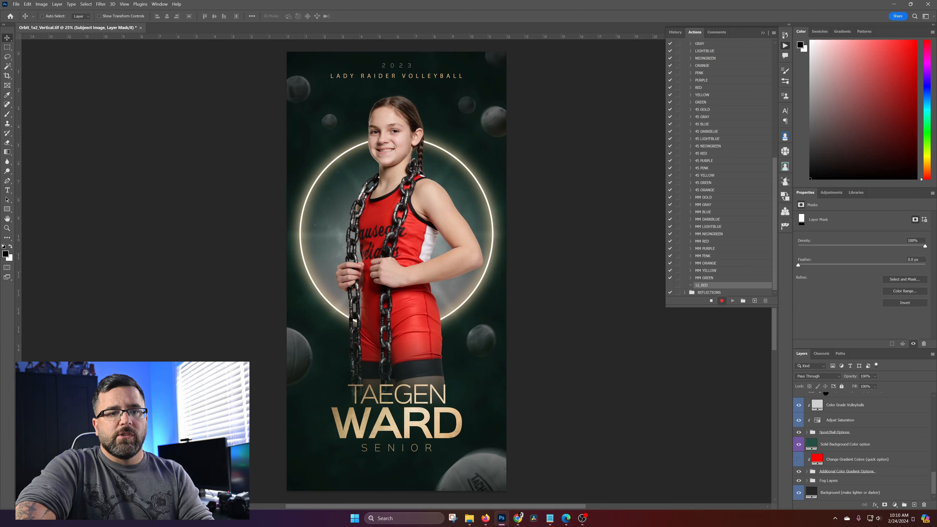
left_click(894, 448)
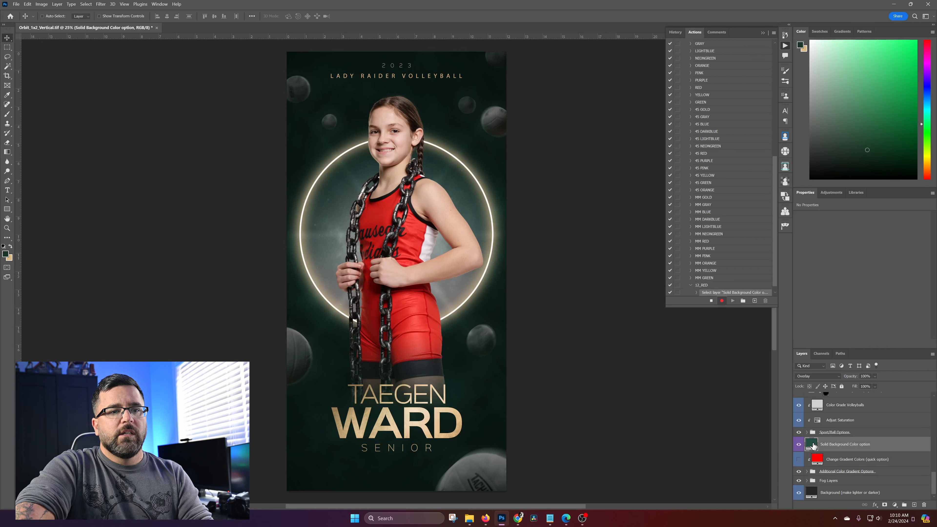
double_click(813, 444)
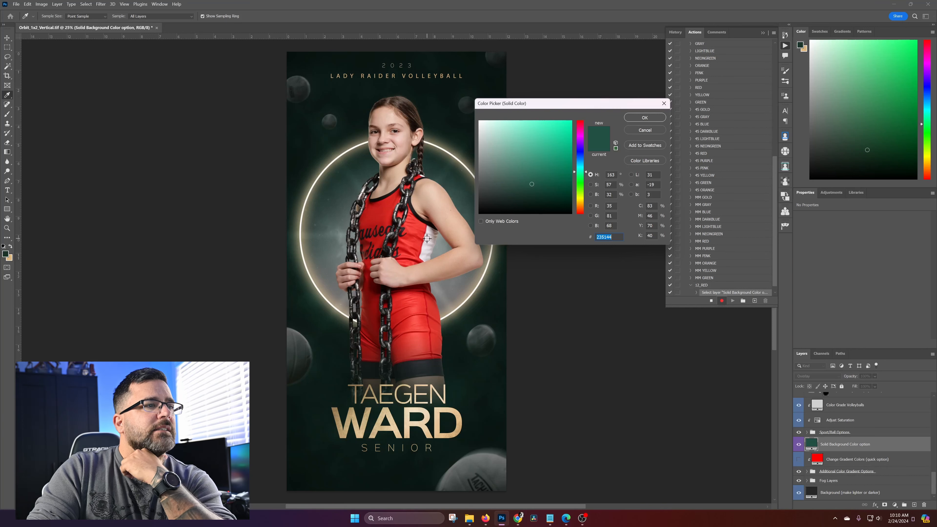
left_click(380, 207)
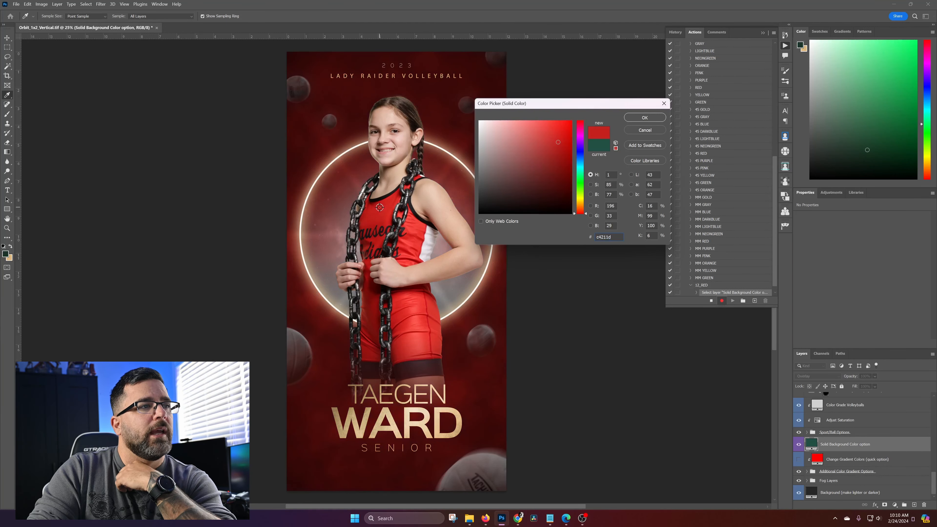
mouse_move(491, 182)
left_mouse_down()
mouse_move(474, 202)
mouse_move(464, 197)
left_mouse_up()
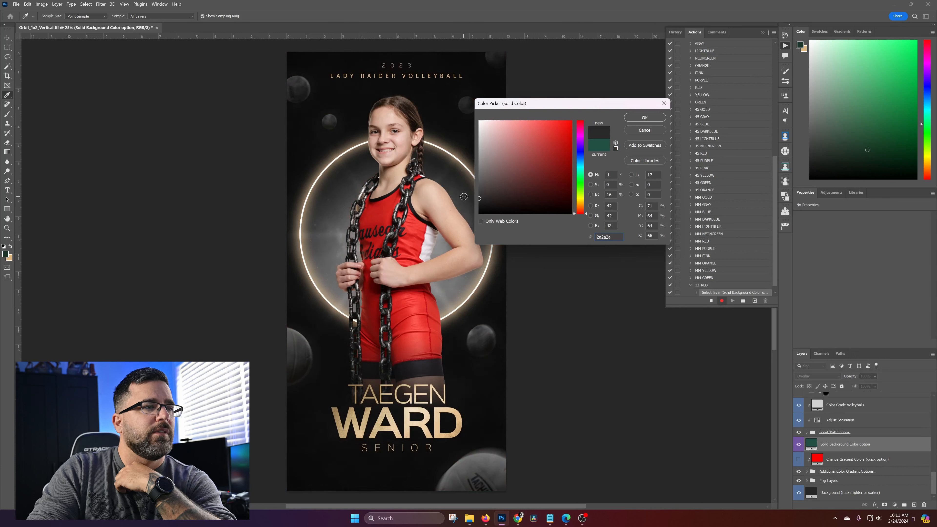
left_click(645, 118)
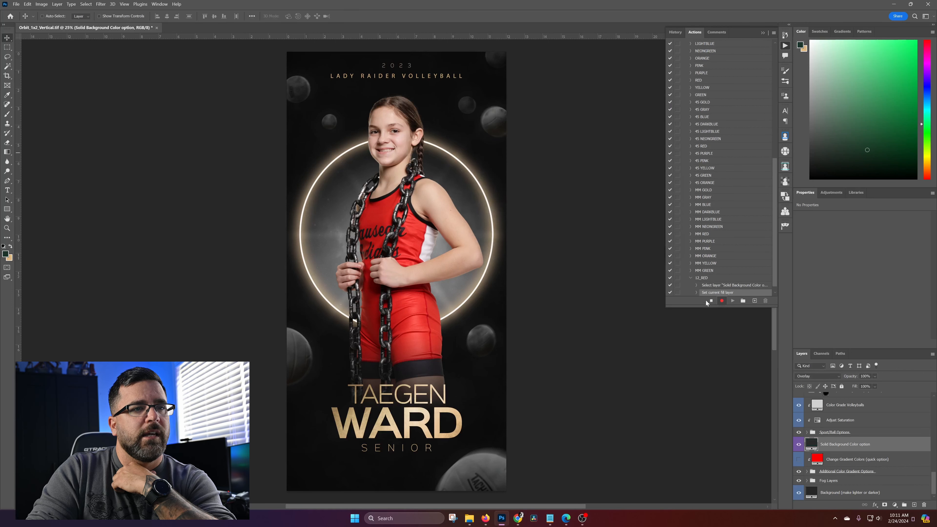
left_click(696, 292)
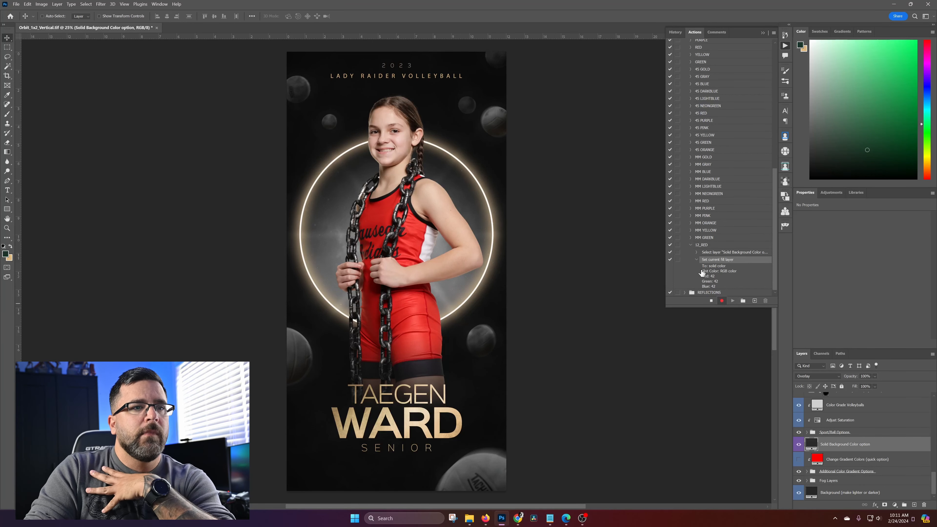
left_click(697, 260)
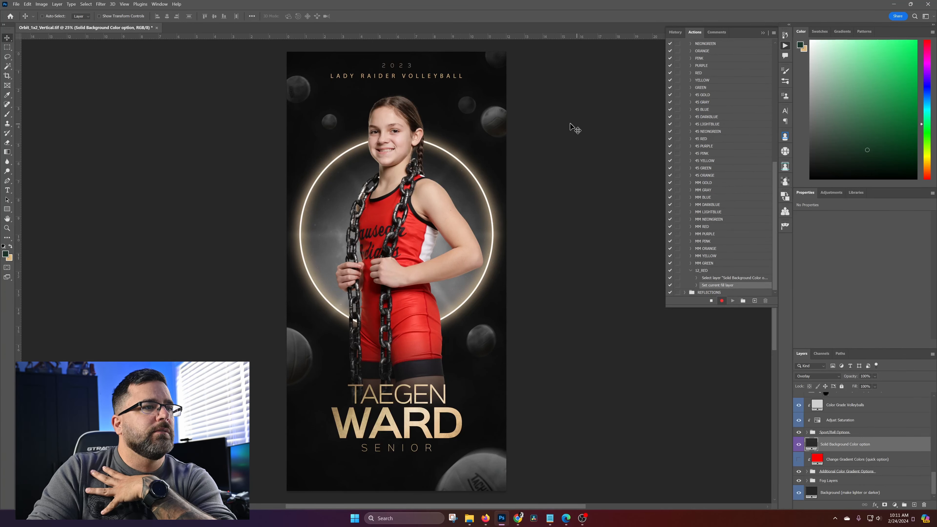
Change the outer glow color of the Center Glow Ring layer to bright red ff0800
scroll(816, 479, "up", 5)
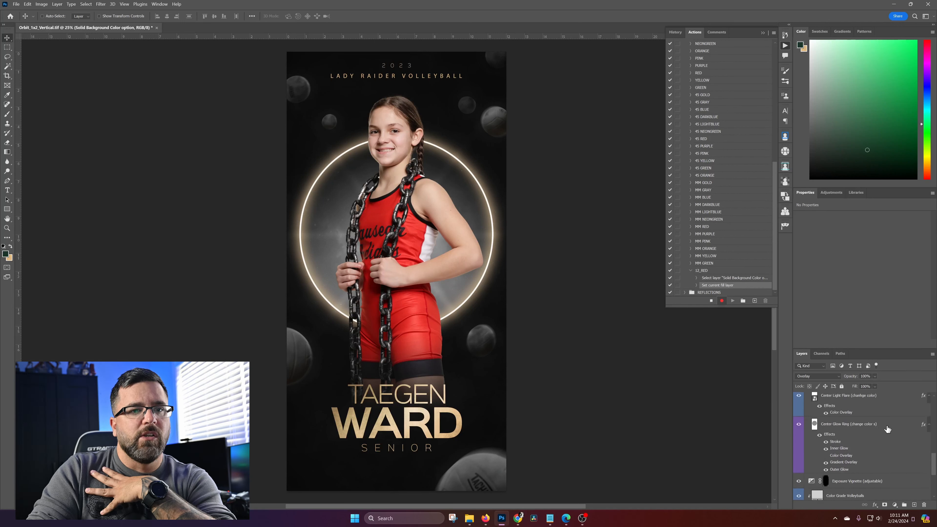
left_click(838, 470)
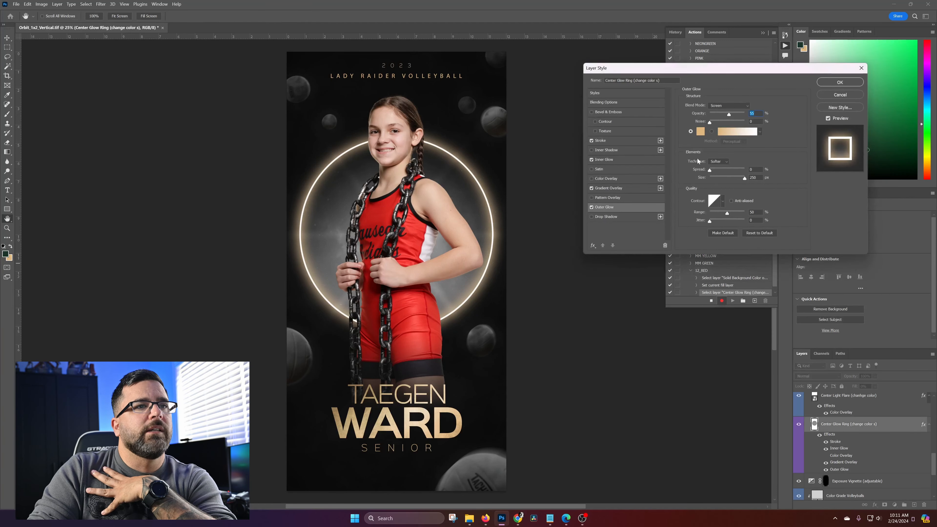
left_click(700, 131)
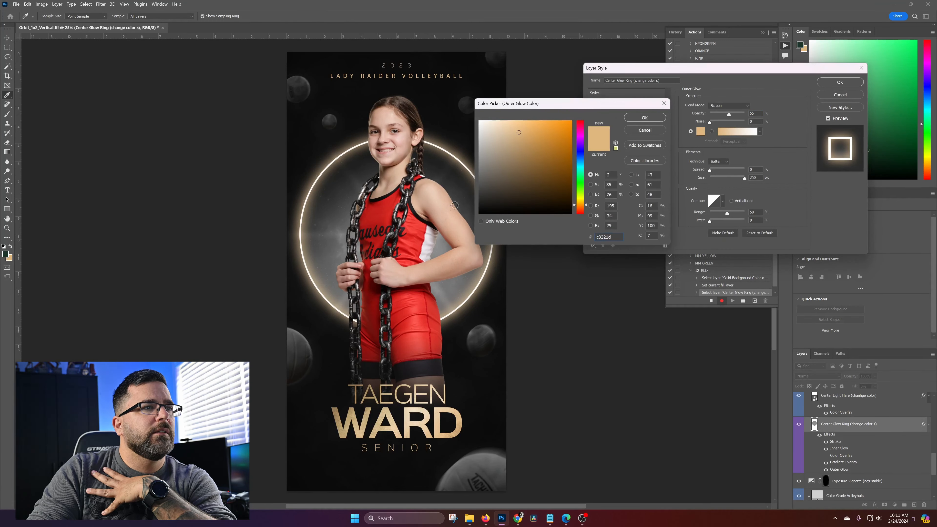
left_click(377, 209)
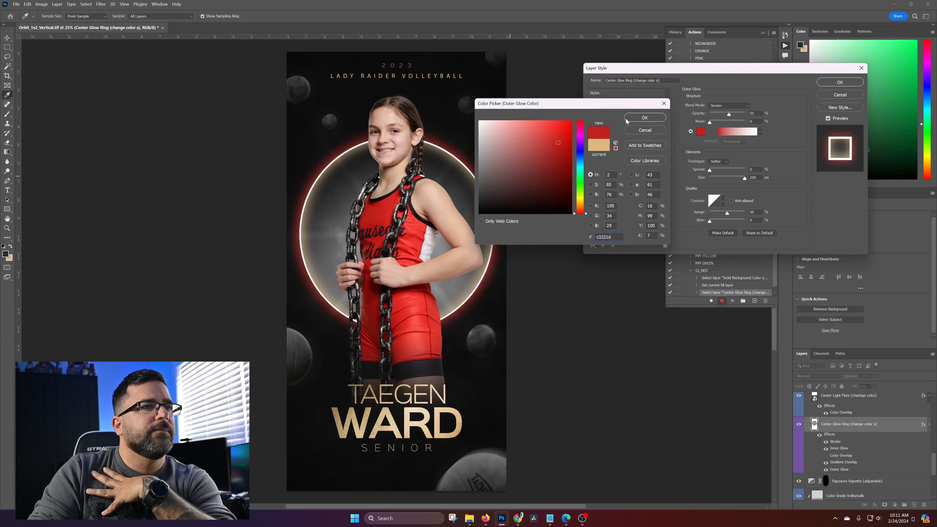
left_click_drag(565, 128, 589, 109)
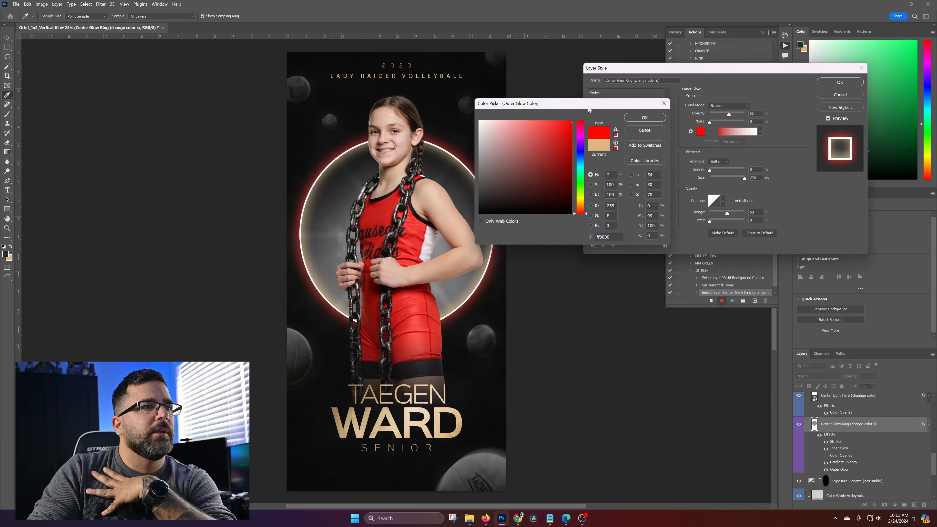
left_click(644, 117)
Change the inner glow color of the Center Glow Ring layer to bright red ff0c00
left_click(616, 160)
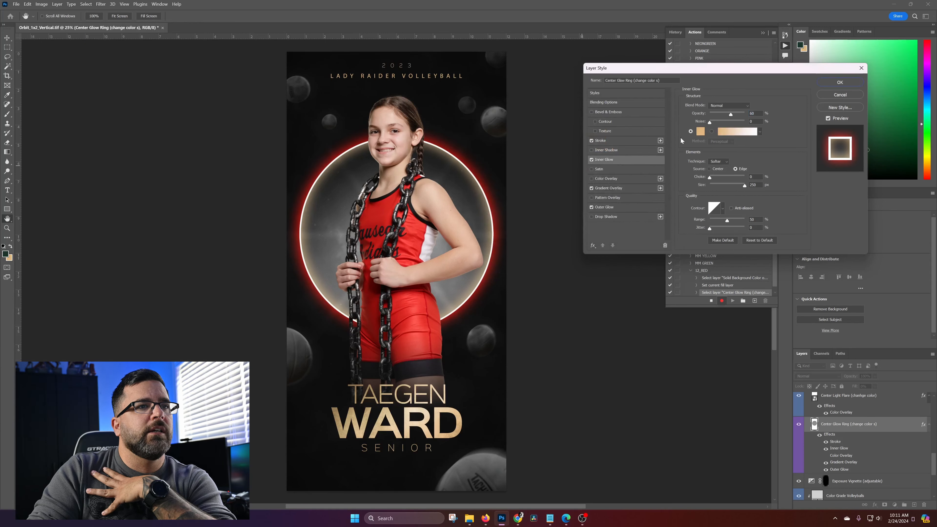
left_click(699, 131)
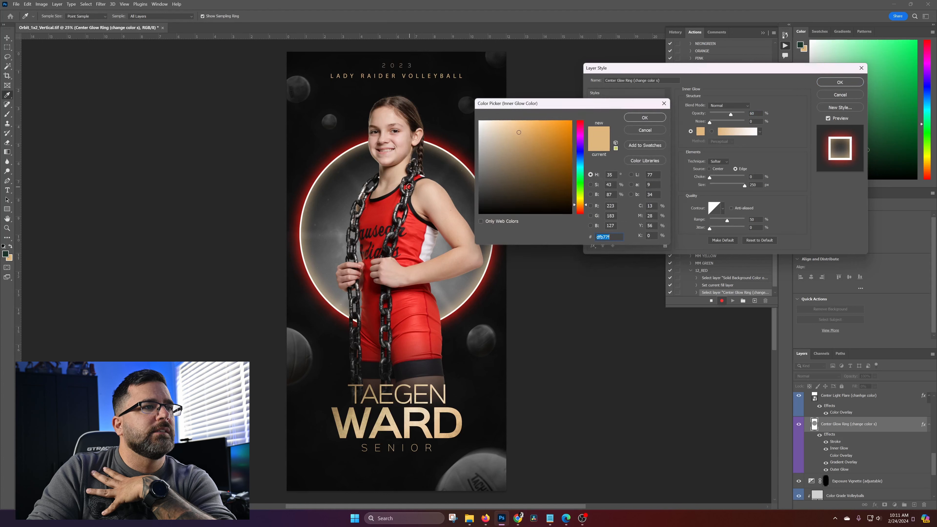
left_click(385, 207)
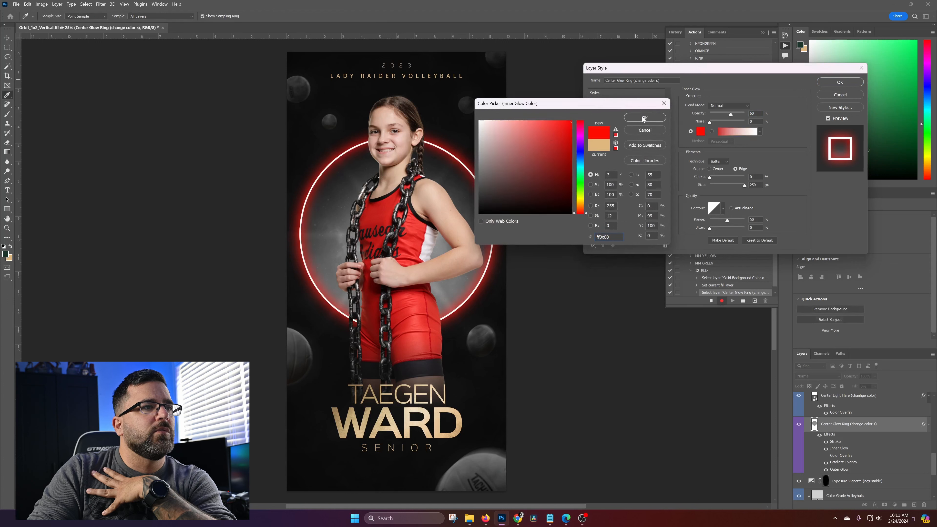
left_click(655, 118)
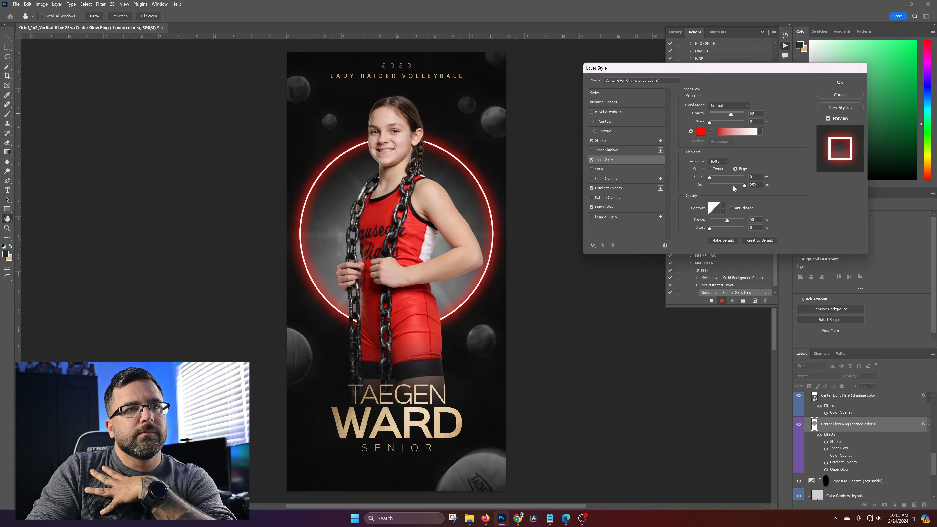
Raise the ring's inner glow choke to about 13% with the size at 250 px, and apply the layer style
left_click_drag(743, 190, 769, 189)
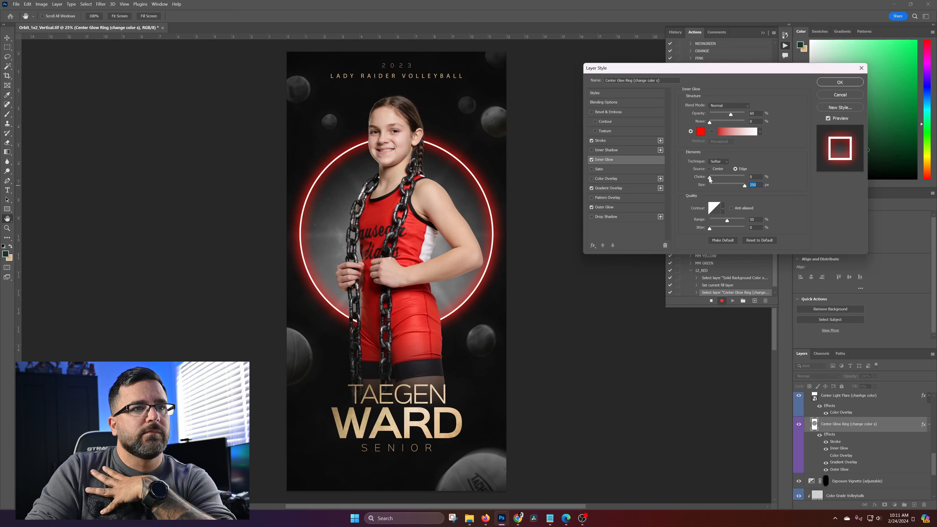
left_click_drag(710, 180, 716, 180)
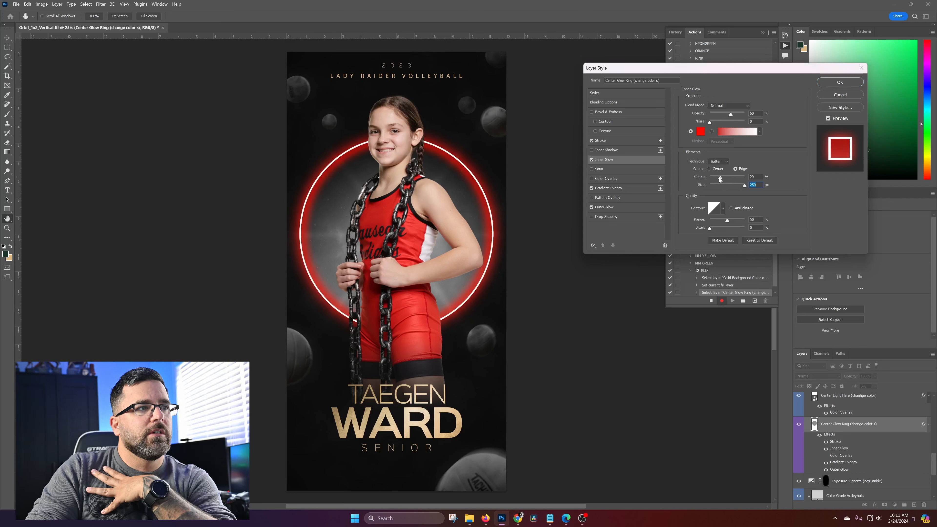
left_click_drag(714, 181, 714, 180)
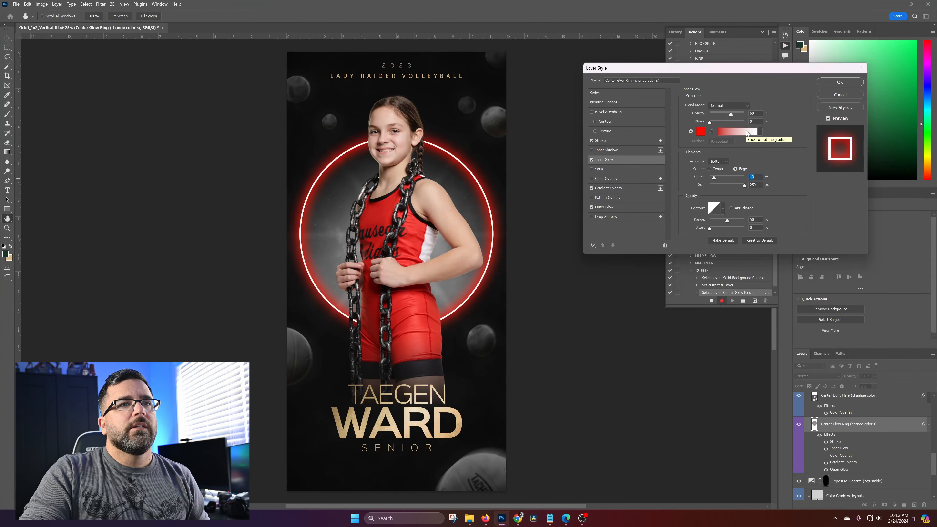
left_click(844, 83)
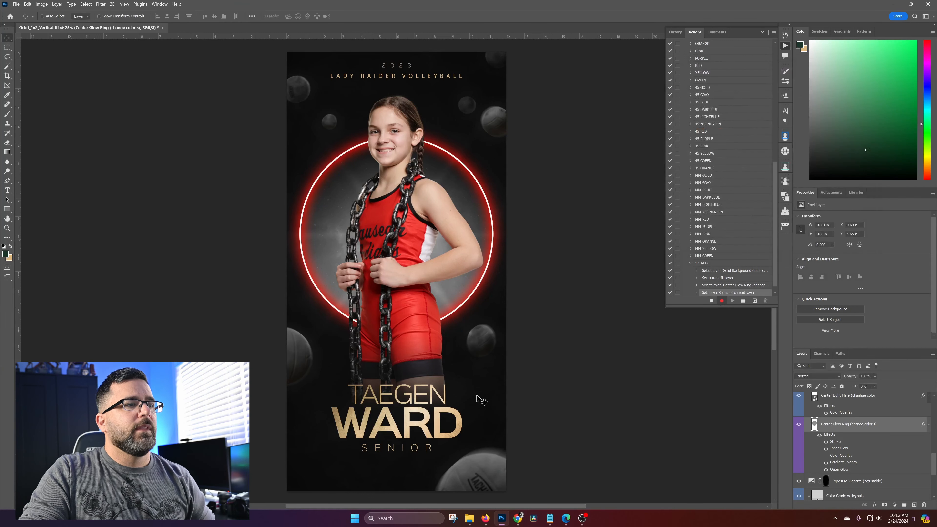
Select the Change Ring Colors (quick option) layer and toggle its visibility off and on to compare the ring's look
scroll(849, 411, "up", 1)
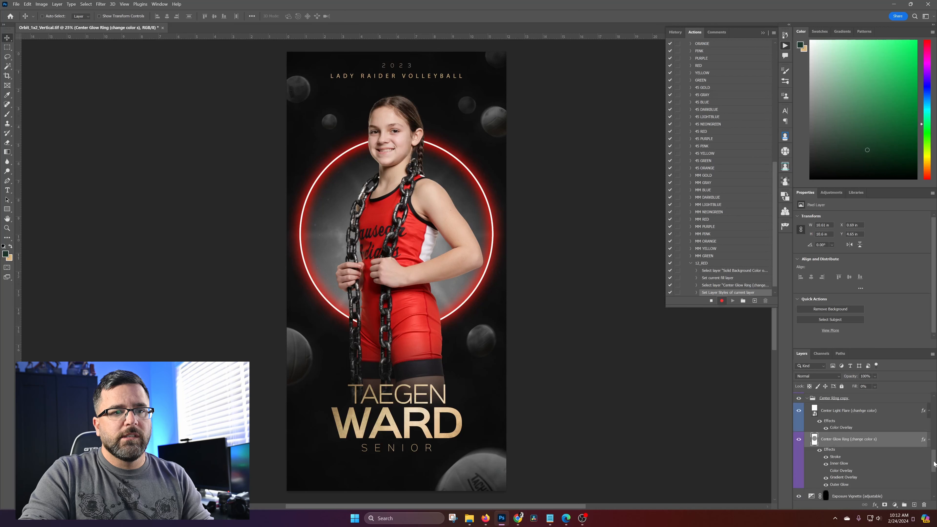
left_click_drag(934, 461, 934, 450)
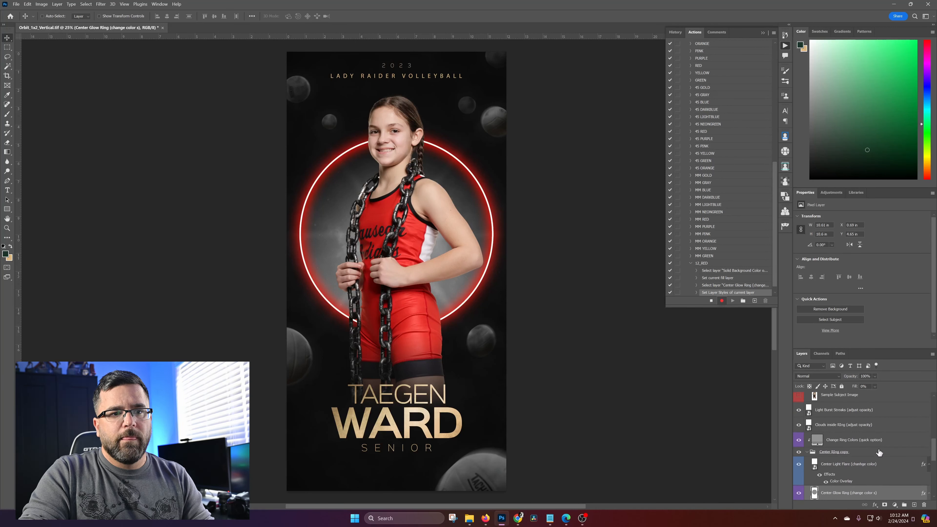
left_click(895, 440)
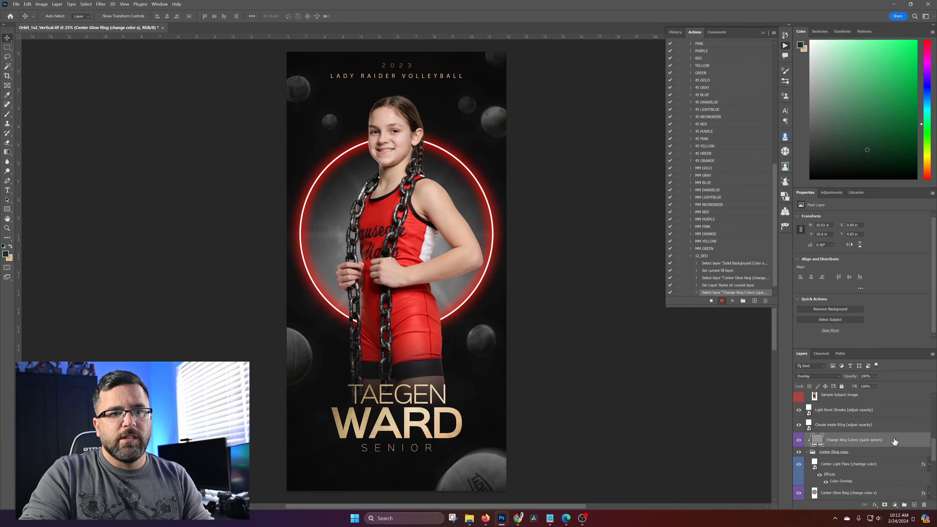
left_click(798, 441)
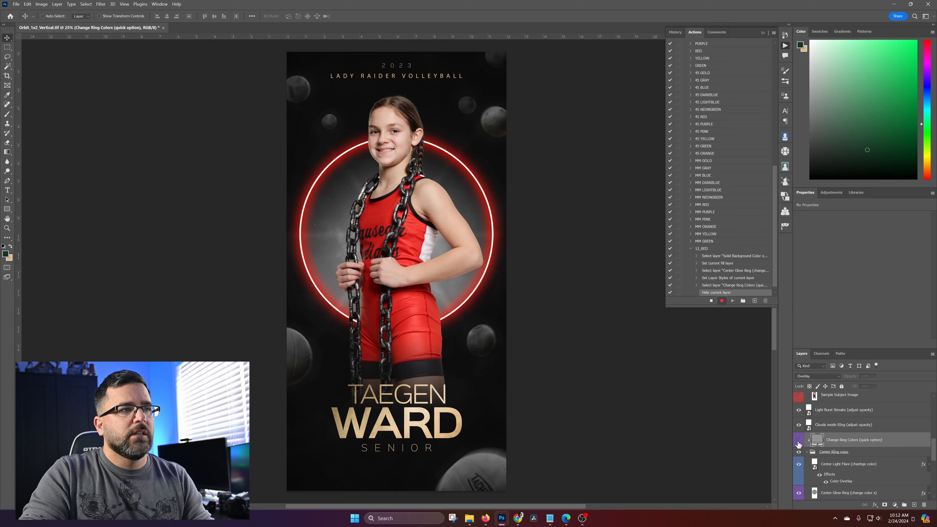
left_click(799, 442)
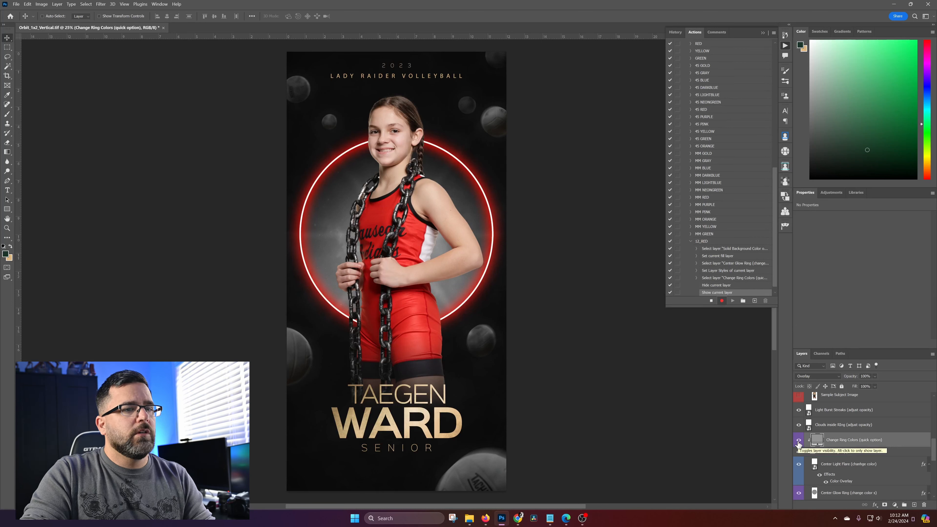
Set the Change Ring Colors (quick option) layer's fill to dark gray 646464 after trying red, white and black
double_click(818, 441)
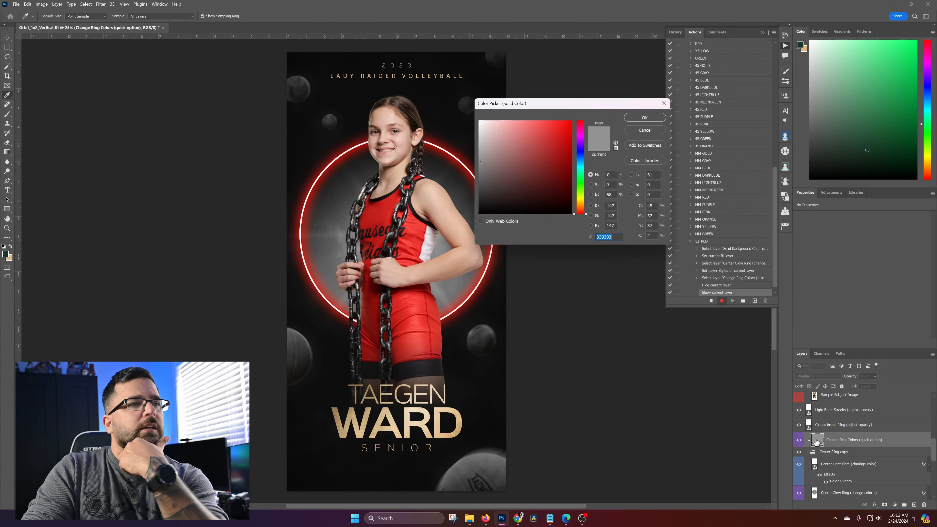
left_click(527, 155)
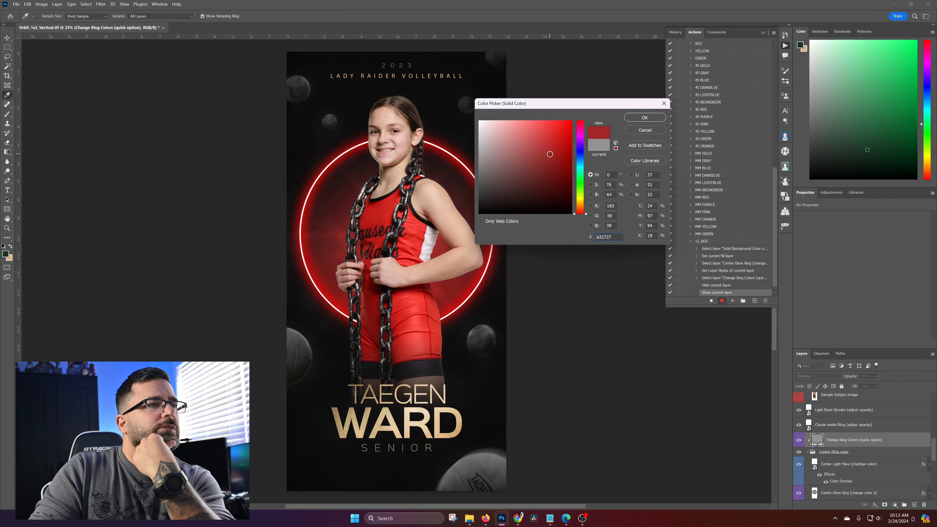
mouse_move(526, 154)
left_mouse_down()
mouse_move(554, 160)
mouse_move(589, 105)
left_mouse_up()
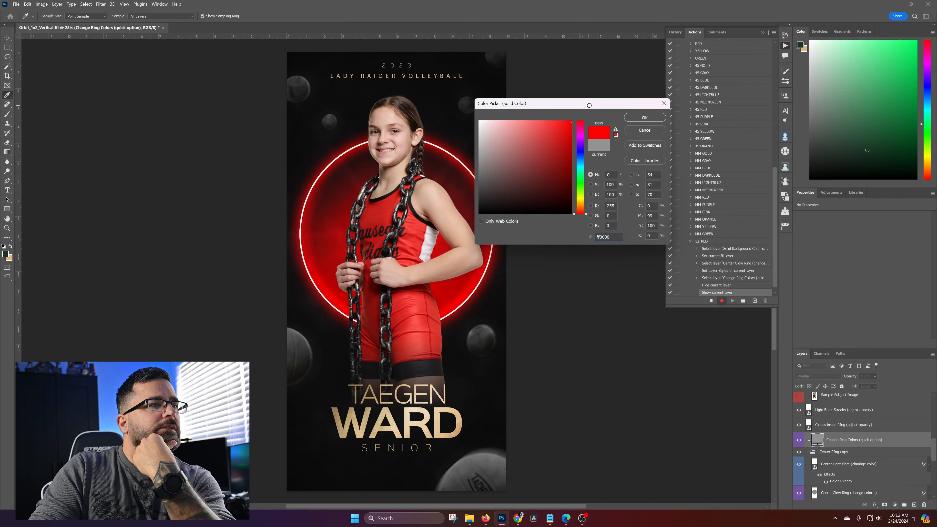
left_click_drag(560, 125, 455, 100)
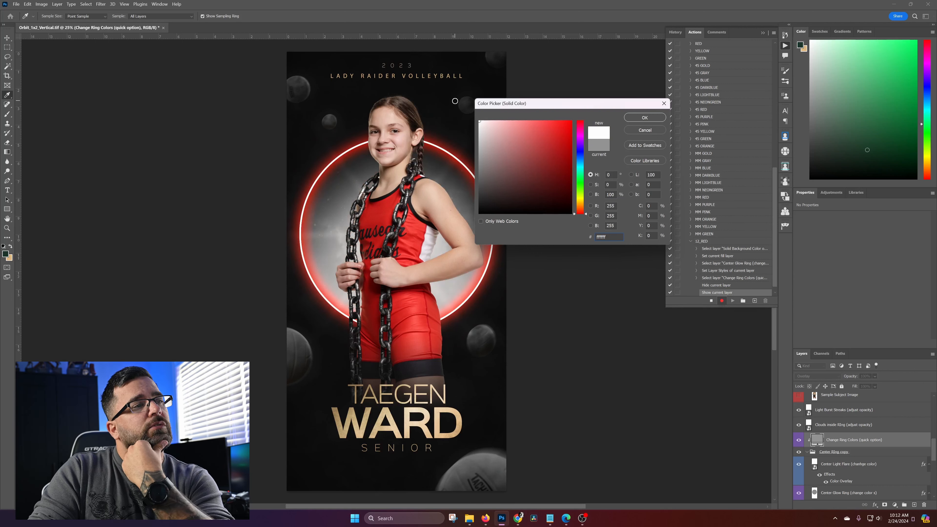
mouse_move(505, 143)
left_mouse_down()
mouse_move(515, 137)
mouse_move(469, 113)
mouse_move(512, 140)
mouse_move(580, 135)
mouse_move(585, 109)
mouse_move(457, 292)
mouse_move(408, 257)
left_mouse_up()
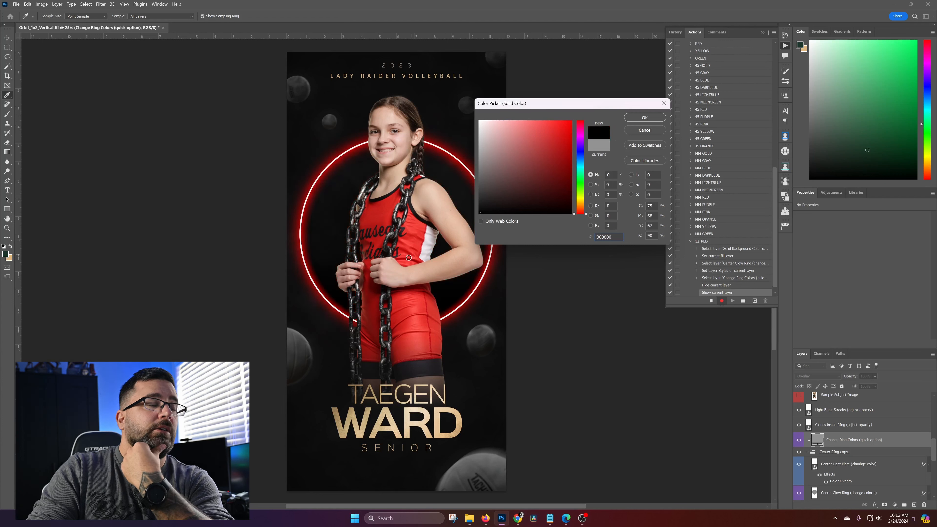
left_click_drag(458, 241, 482, 199)
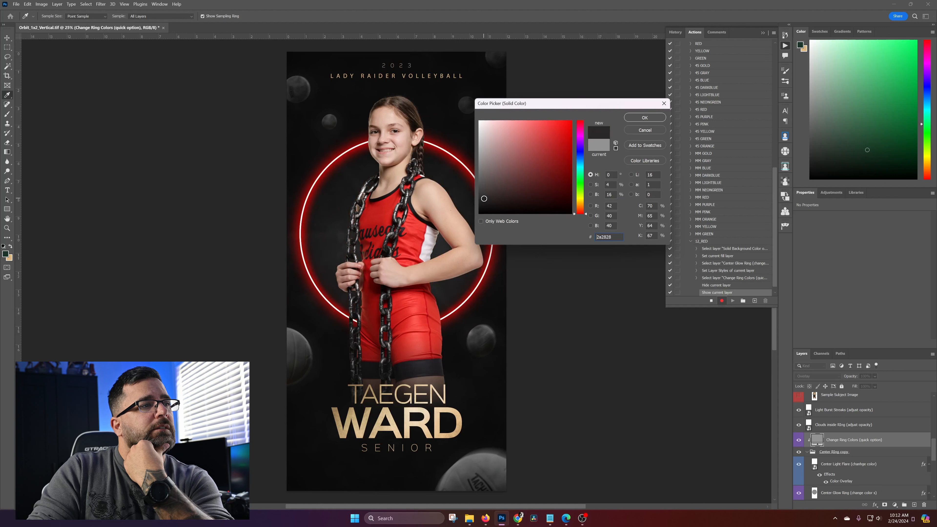
mouse_move(476, 202)
left_mouse_down()
mouse_move(475, 169)
mouse_move(474, 177)
left_mouse_up()
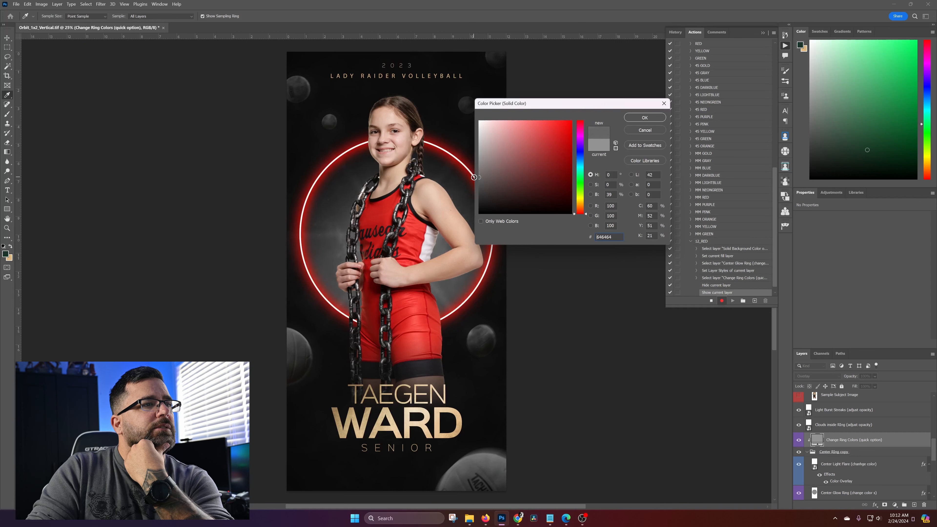
left_click(649, 119)
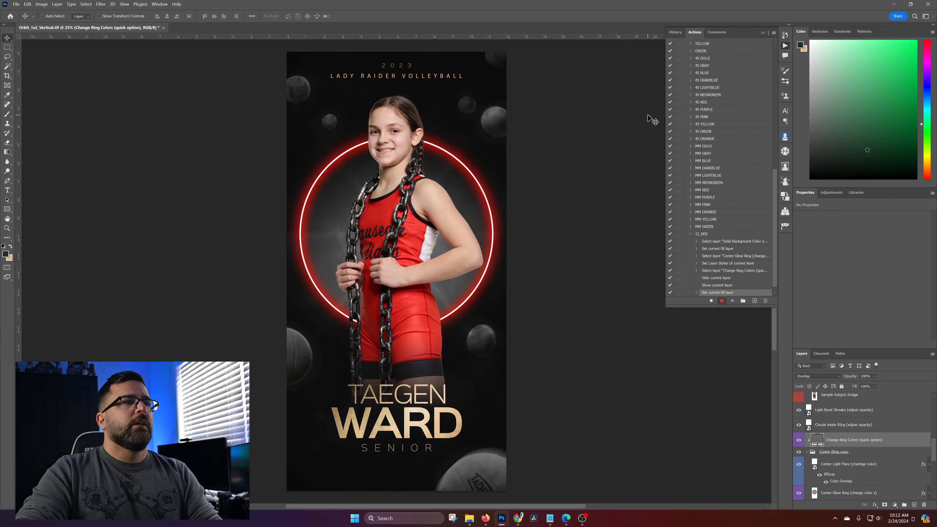
Change the fill of the Change Lower Text Color layer to neutral light gray ababab
scroll(868, 447, "up", 2)
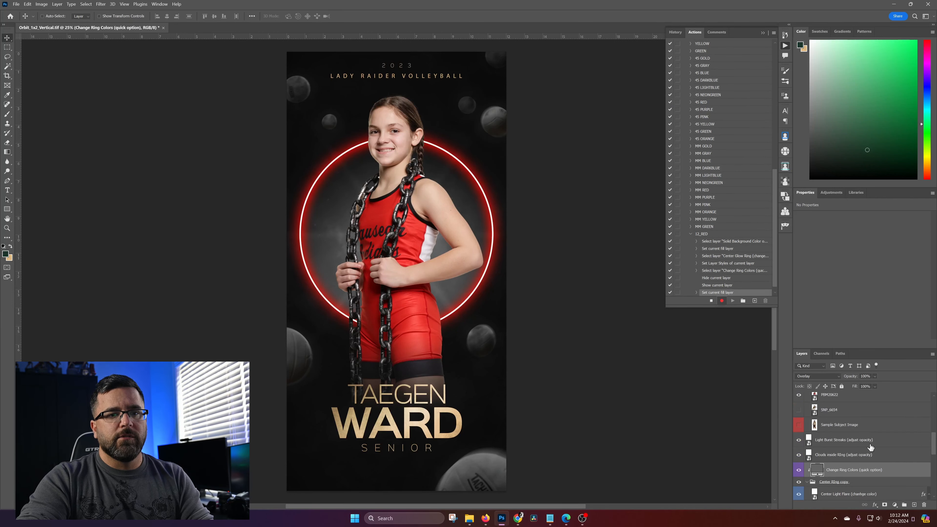
scroll(869, 447, "up", 6)
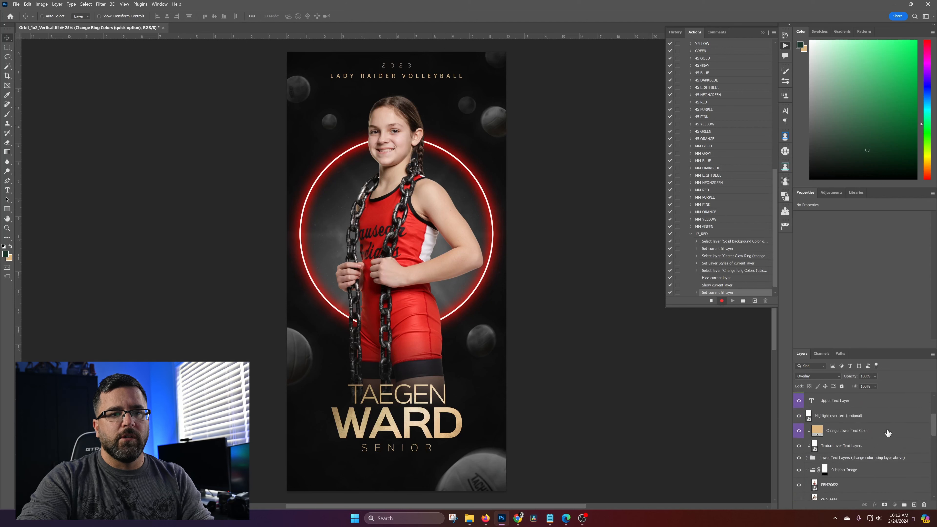
left_click(886, 432)
double_click(818, 431)
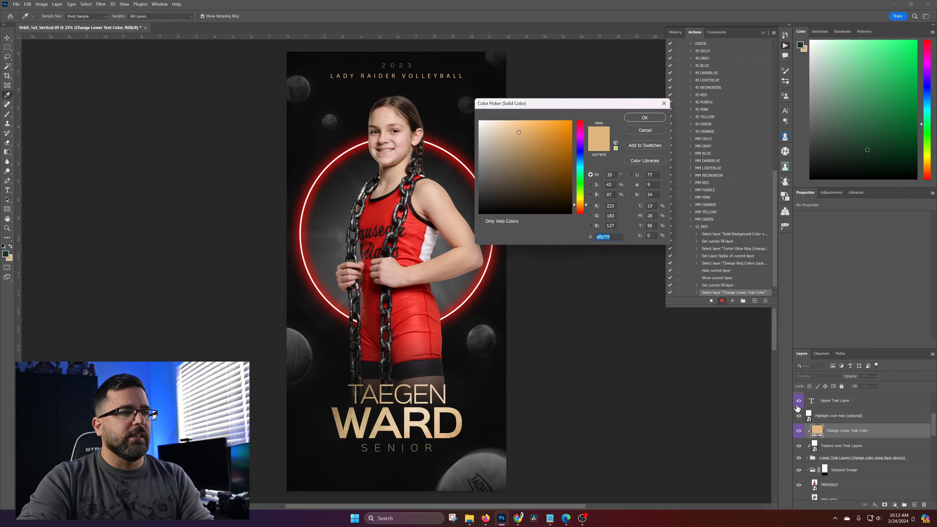
left_click(389, 214)
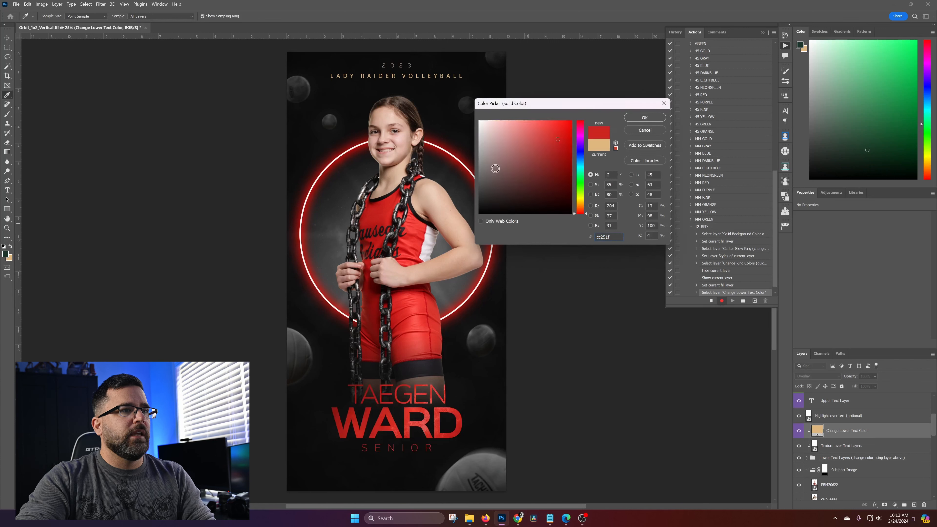
left_click_drag(495, 174, 465, 94)
mouse_move(489, 146)
left_mouse_down()
mouse_move(469, 134)
mouse_move(465, 155)
mouse_move(486, 141)
mouse_move(478, 151)
left_mouse_up()
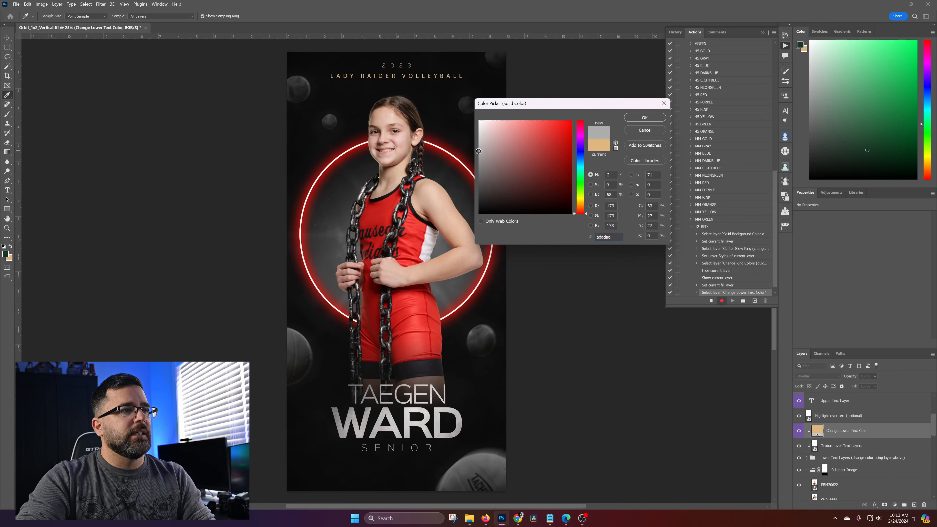
left_click(644, 118)
Select the Last Name text layer from the canvas and check the Change Lower Text Color layer's fill color, cancelling the color picker
right_click(466, 429)
left_click(480, 436)
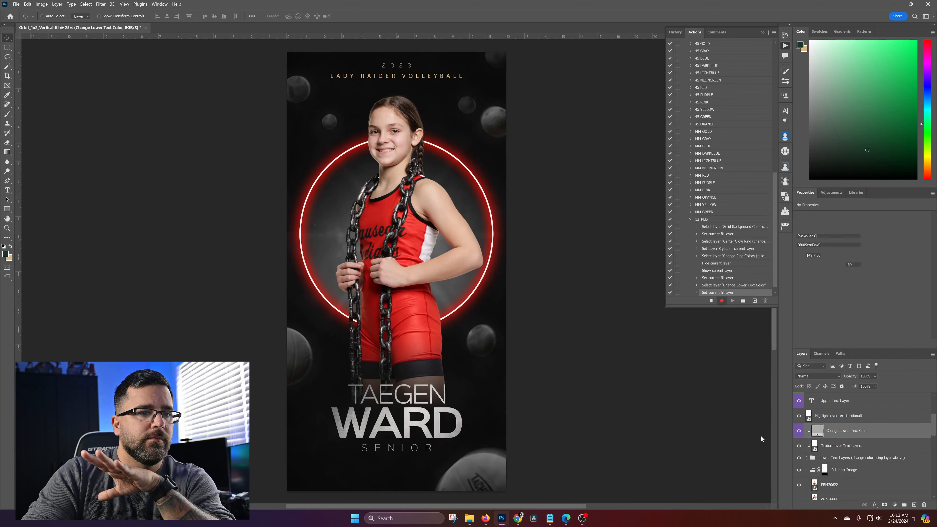
double_click(819, 432)
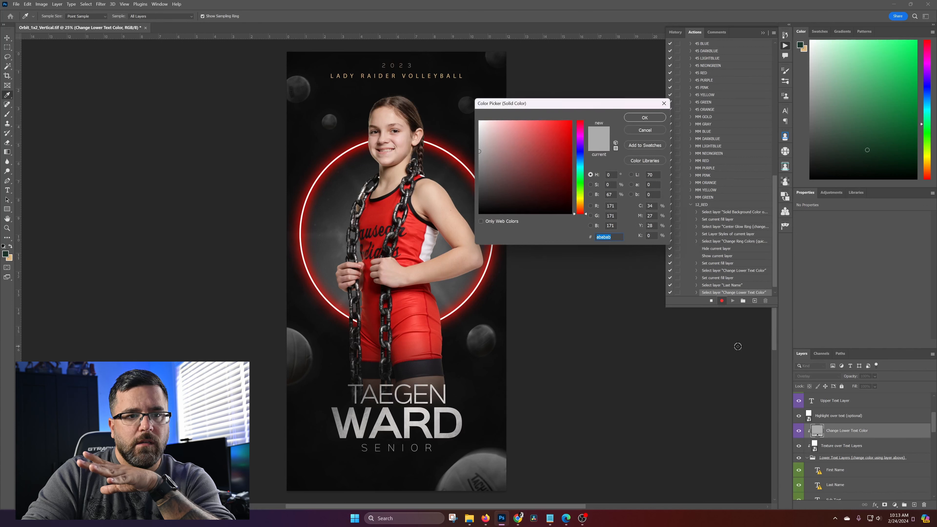
left_click(655, 130)
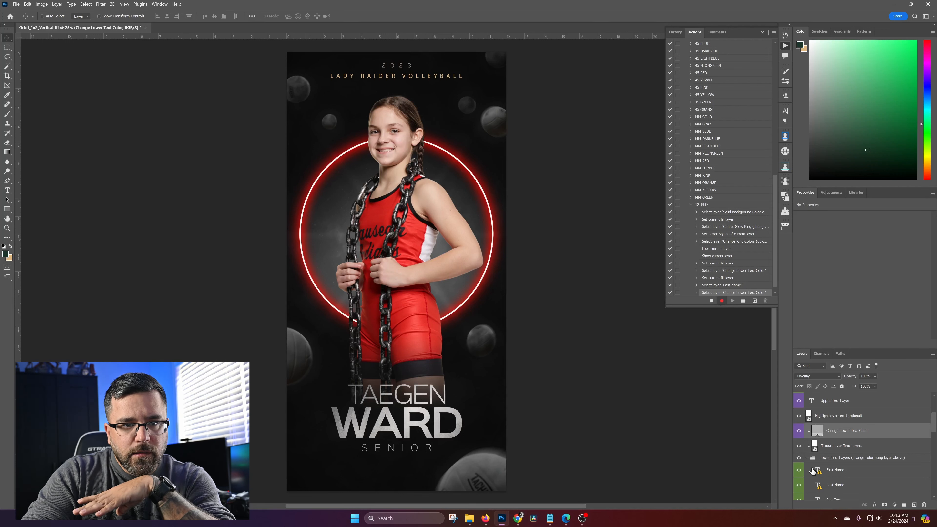
Toggle the Change Lower Text Color layer off and on, selecting the Last Name layer in between, to compare the lower text's color
scroll(832, 473, "down", 1)
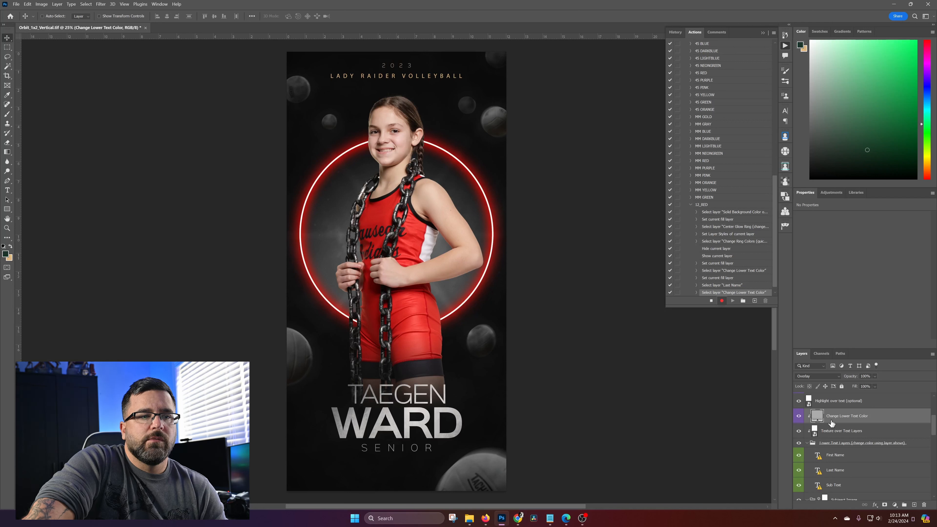
left_click(798, 416)
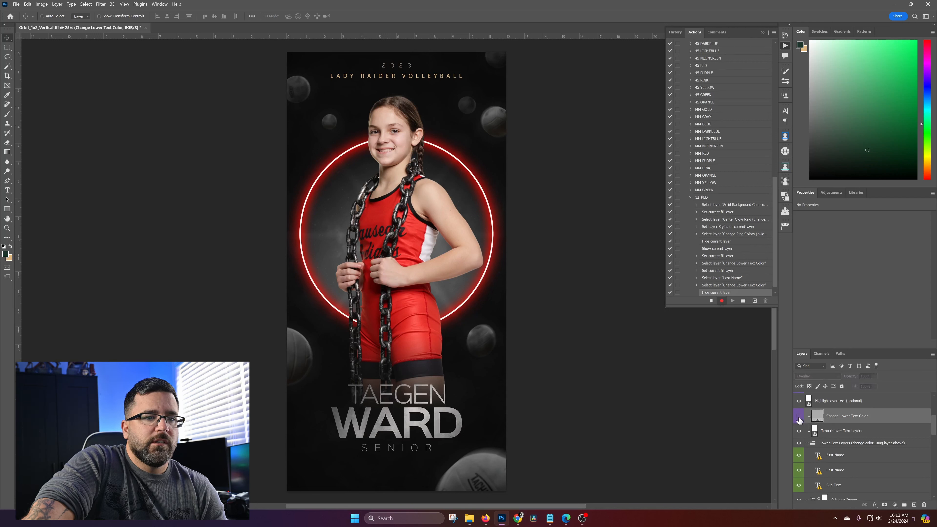
left_click(851, 472)
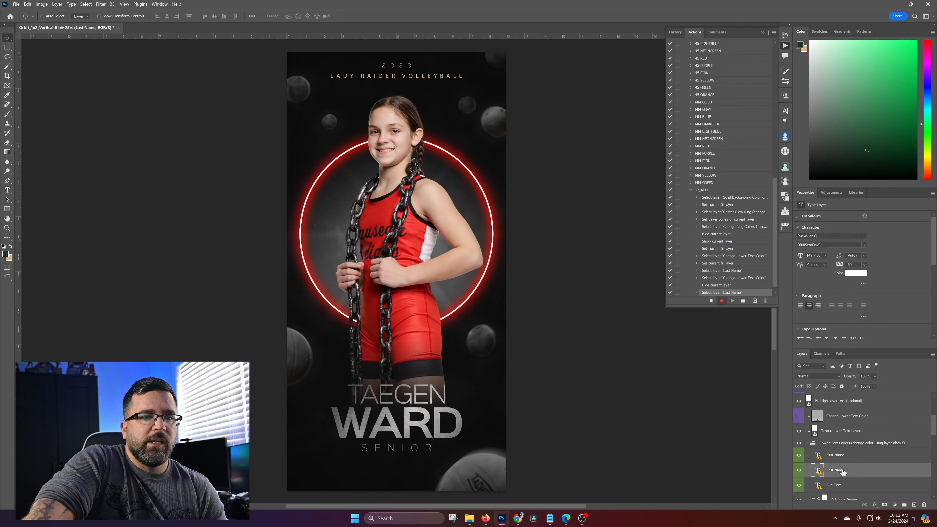
left_click(798, 417)
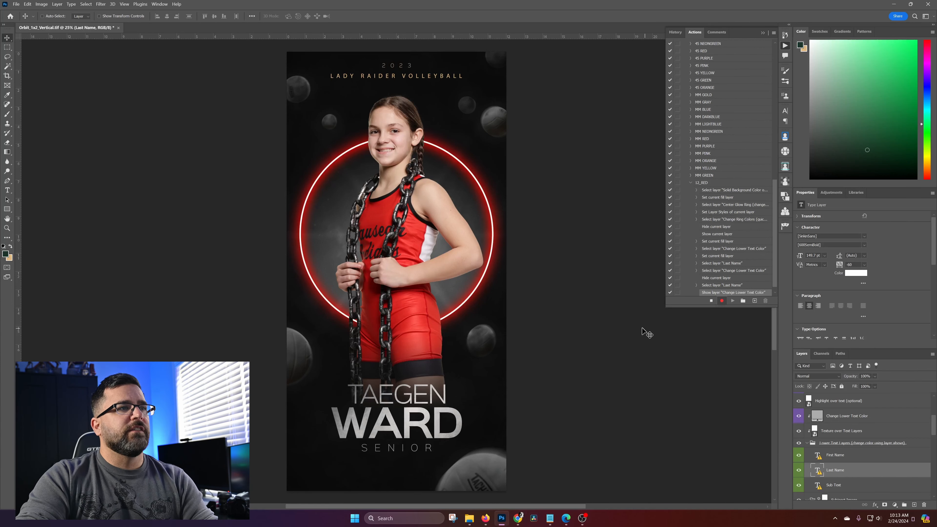
Recolor the Upper Text Layer light gray d5d3d1, sampled from the last name text on the poster
right_click(435, 77)
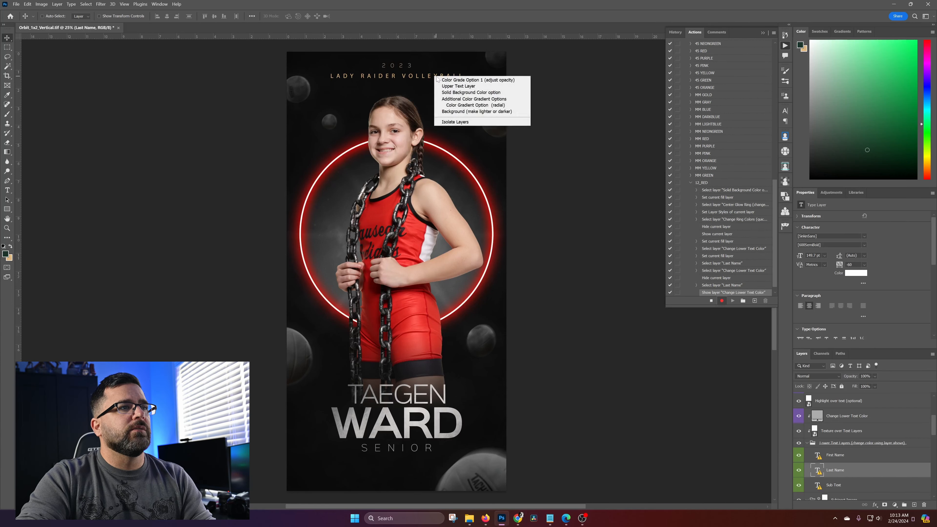
left_click(446, 84)
scroll(815, 424, "up", 2)
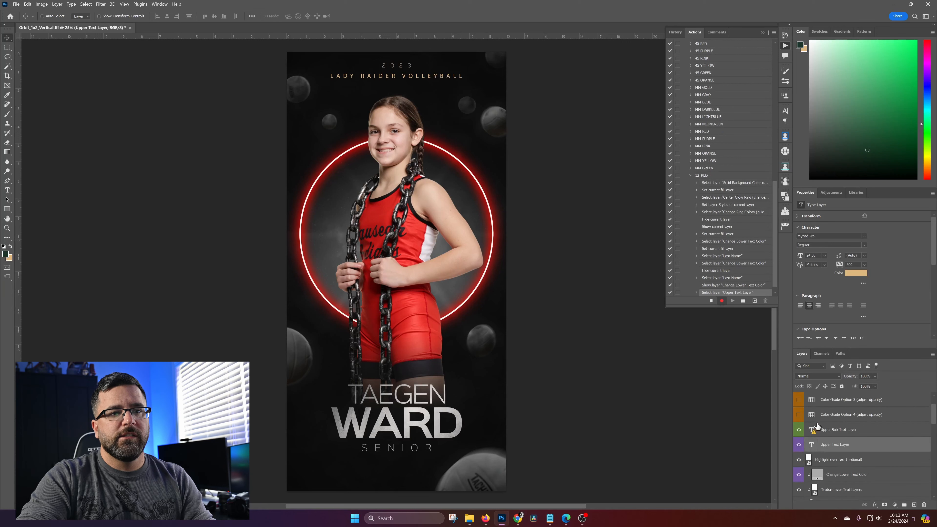
left_click(856, 273)
left_click(404, 418)
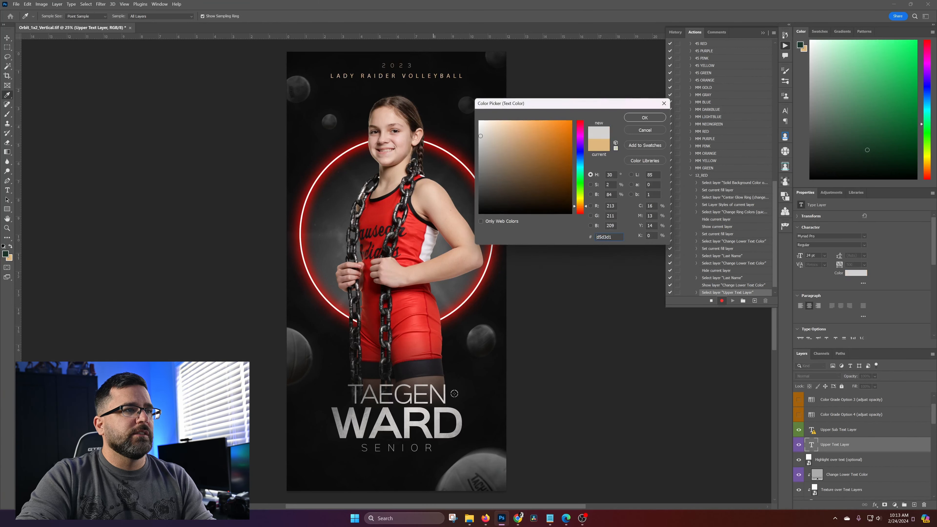
left_click(644, 118)
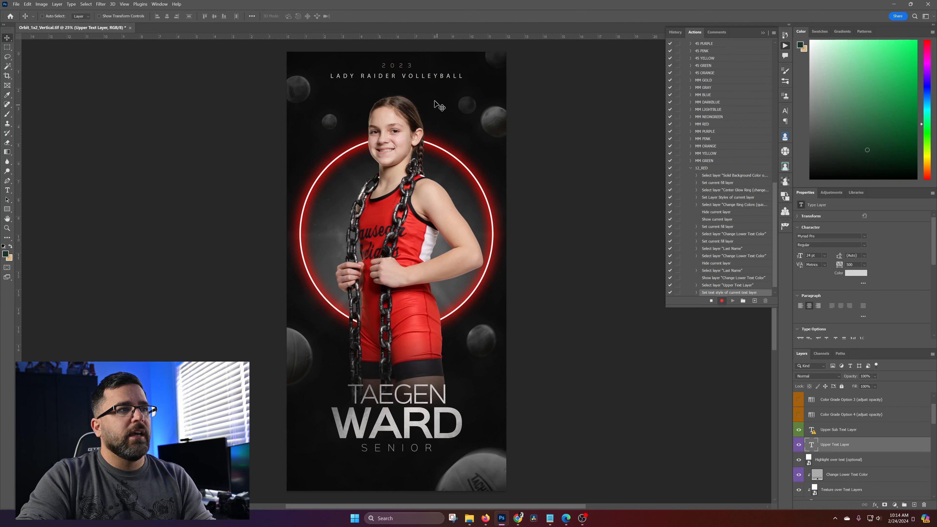
Select the Upper Sub Text Layer holding the year and assign it the Violet label color
right_click(410, 67)
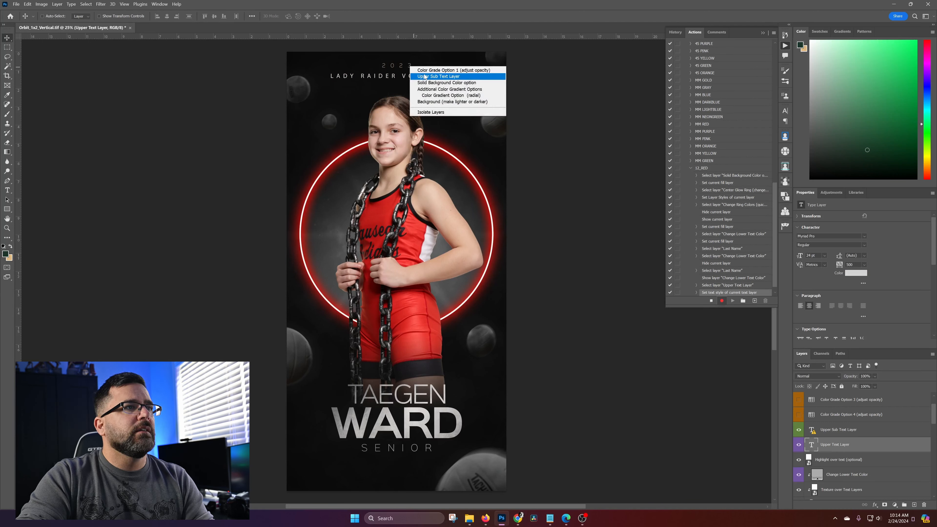
left_click(423, 77)
left_click(848, 429)
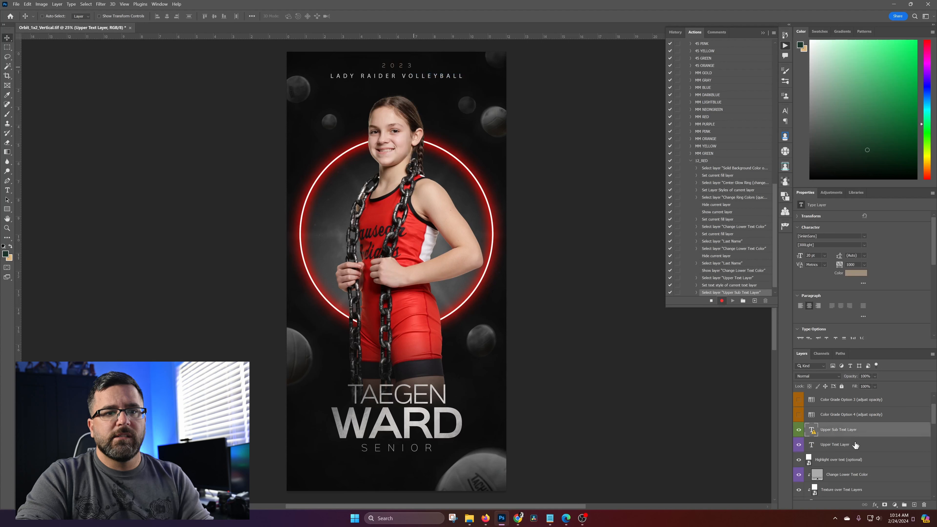
right_click(874, 429)
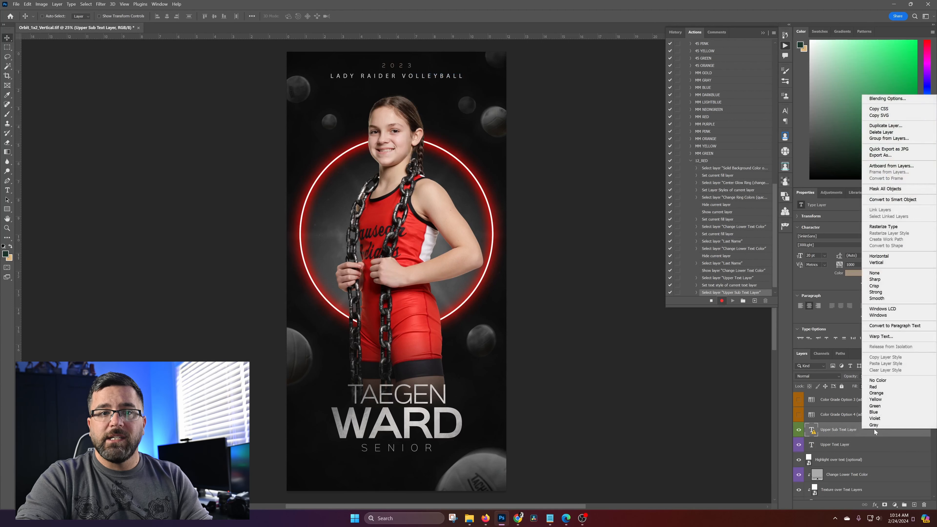
left_click(883, 419)
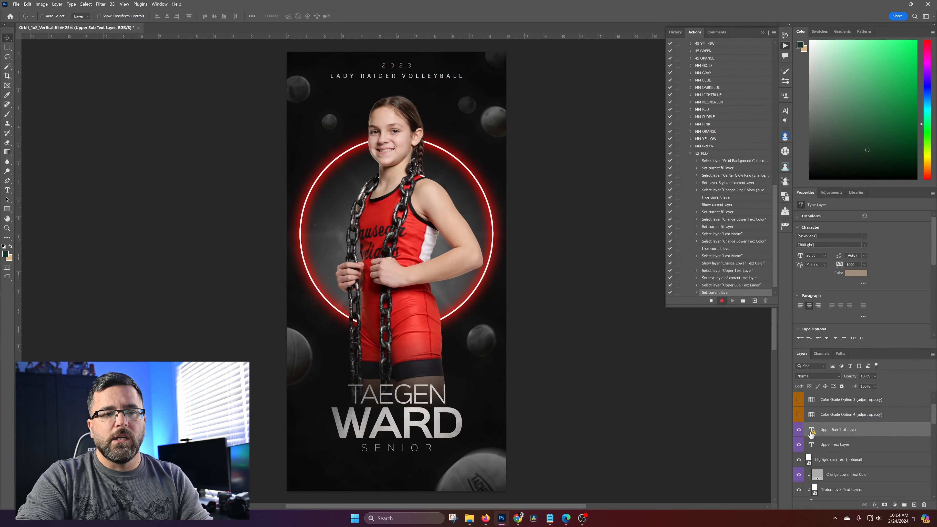
Replace the missing font of the Upper Sub Text Layer and set its text color to bright red ff0500
left_click(858, 273)
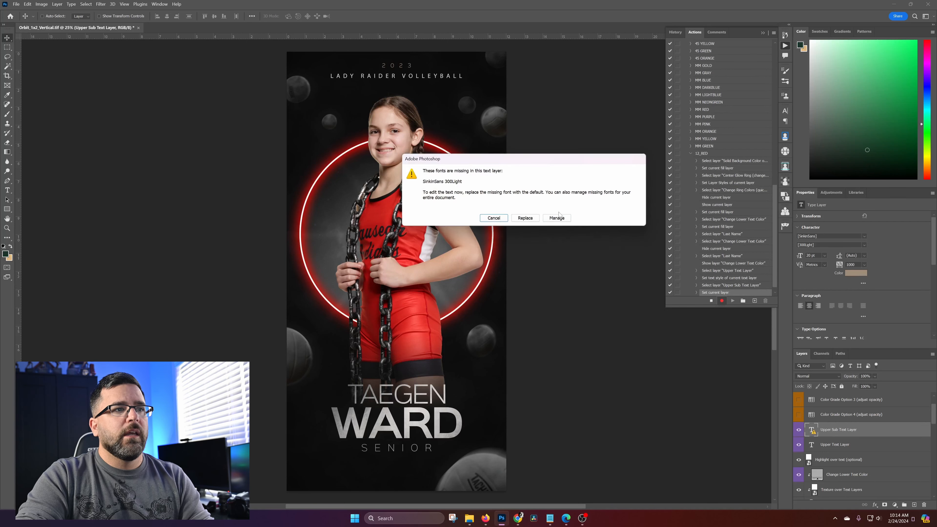
left_click(531, 219)
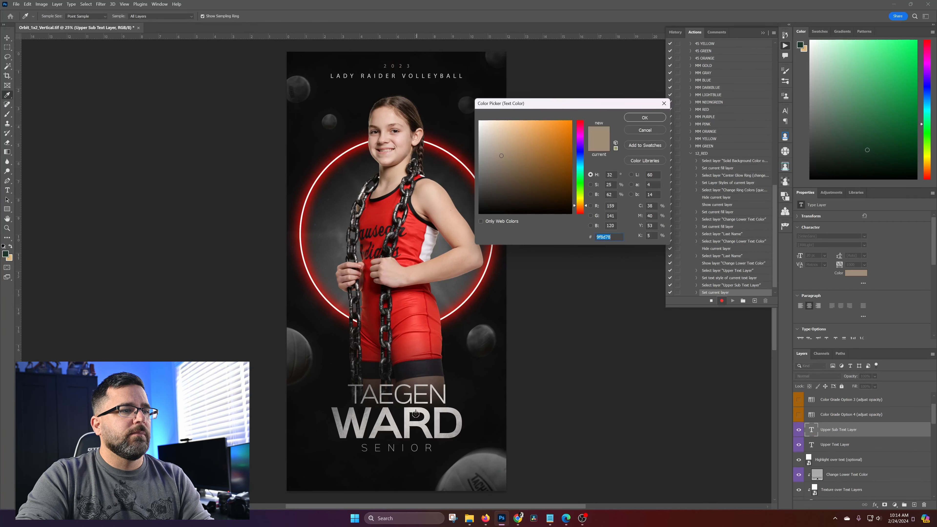
left_click(406, 413)
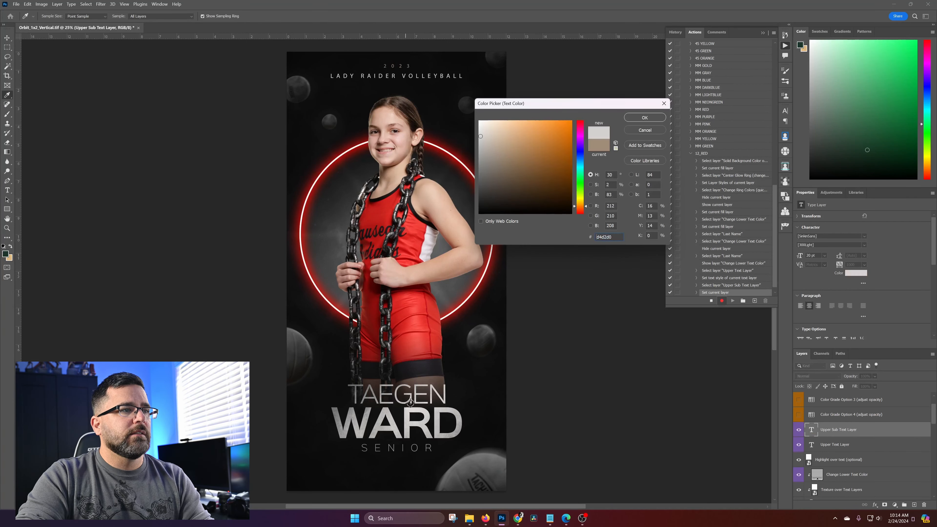
left_click(380, 211)
left_click(571, 121)
left_click(645, 117)
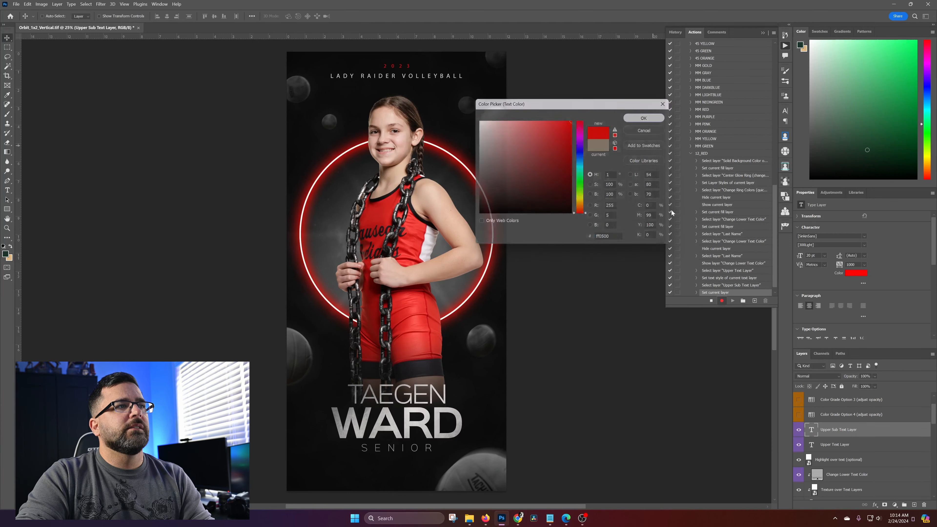
Change the text color of the Upper Text Layer with the team name to bright red
right_click(406, 78)
left_click(428, 84)
left_click(855, 273)
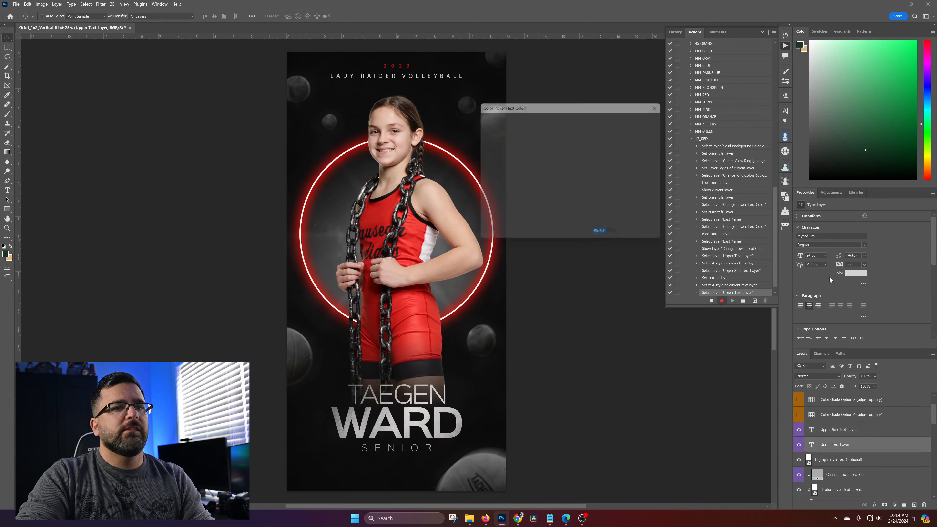
left_click_drag(557, 131, 596, 97)
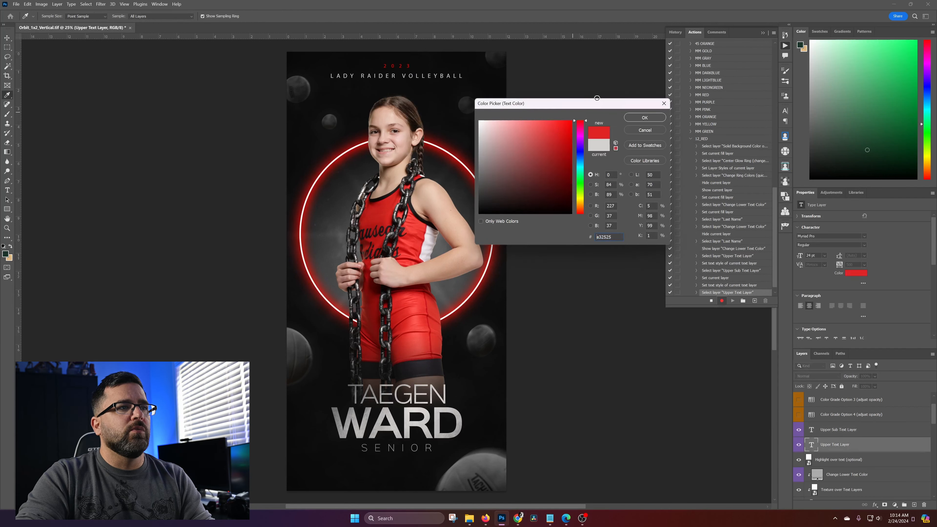
left_click(644, 117)
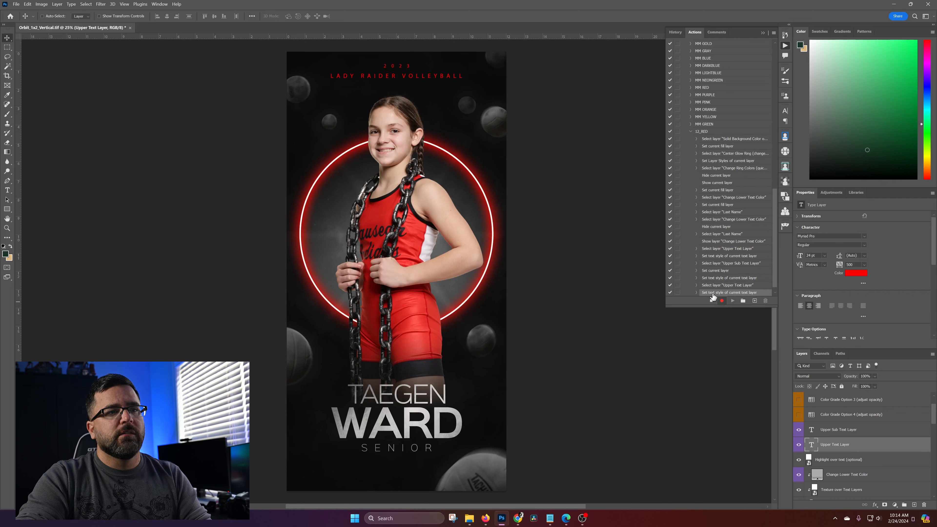
Recolor the Change Lower Text Color fill layer dark red a01e1e
right_click(437, 424)
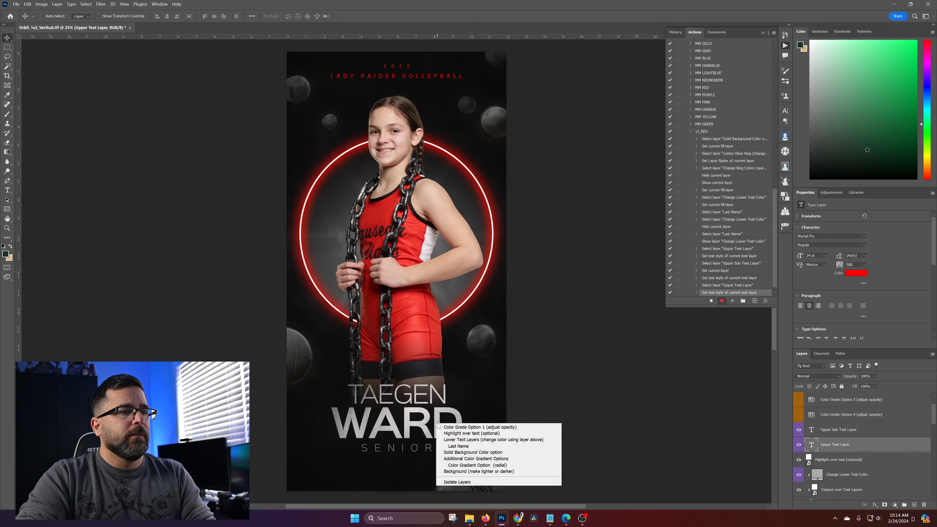
left_click(457, 426)
scroll(834, 434, "down", 10)
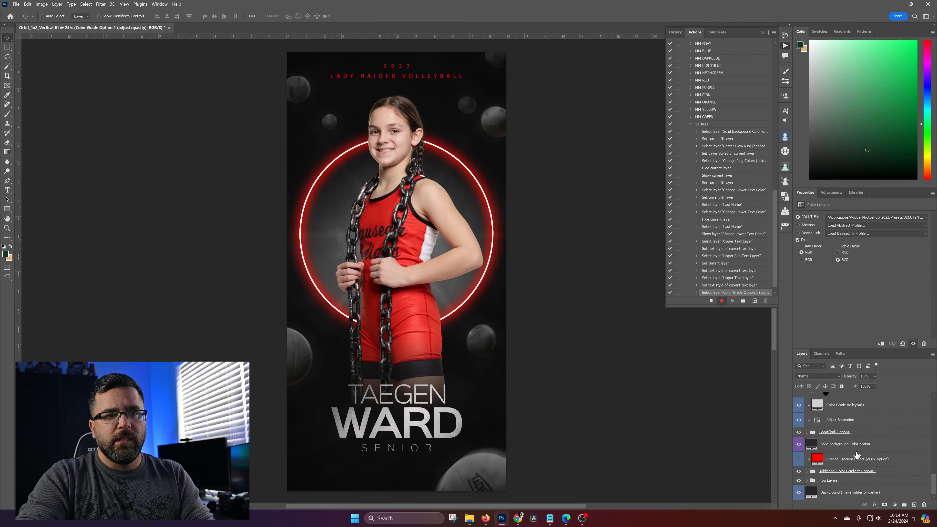
scroll(877, 461, "up", 8)
scroll(879, 462, "up", 1)
scroll(851, 476, "up", 6)
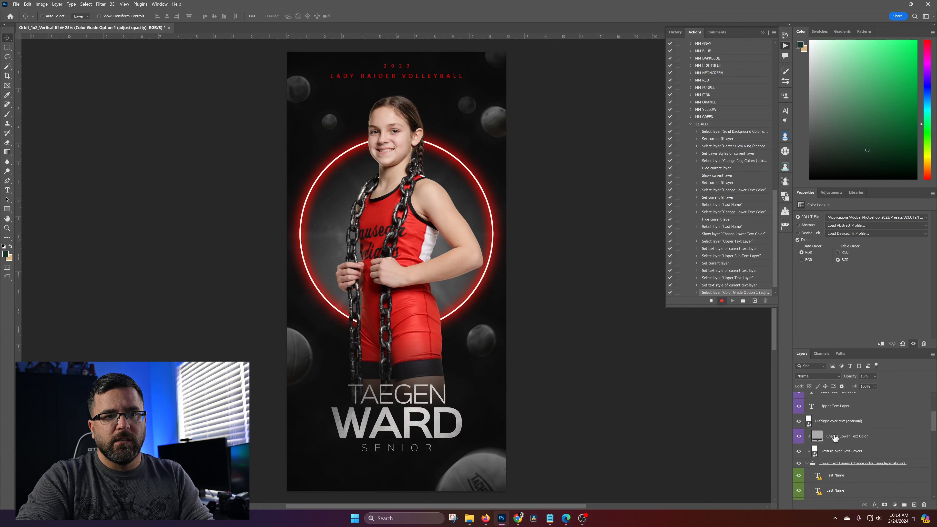
double_click(811, 437)
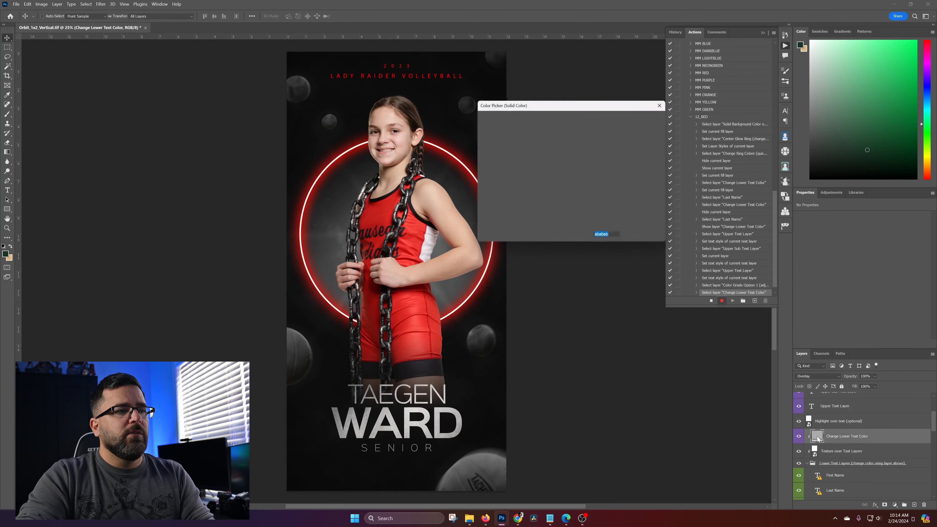
type("ff0000")
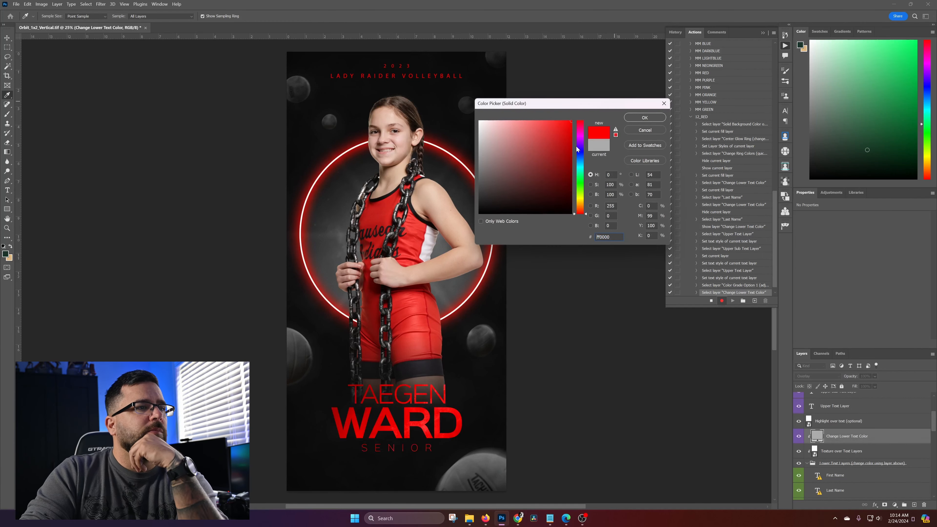
left_click_drag(540, 162, 552, 155)
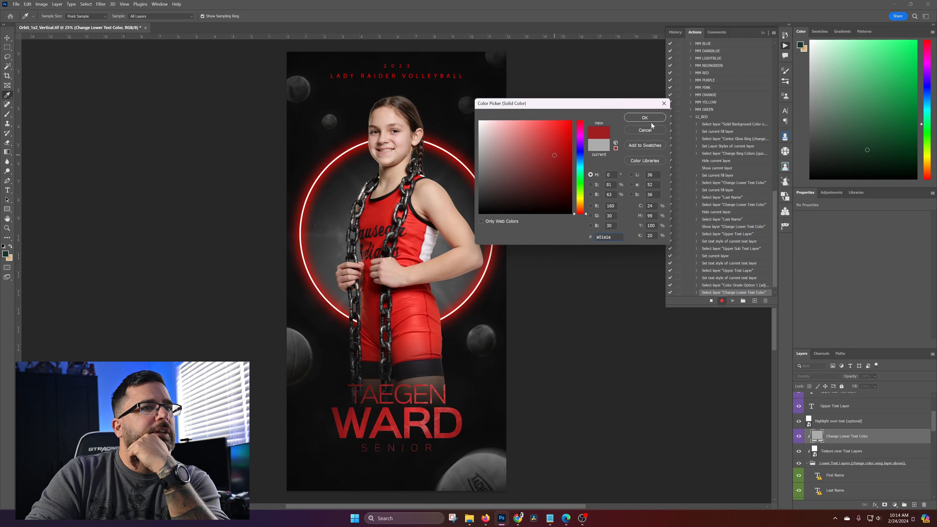
left_click(645, 117)
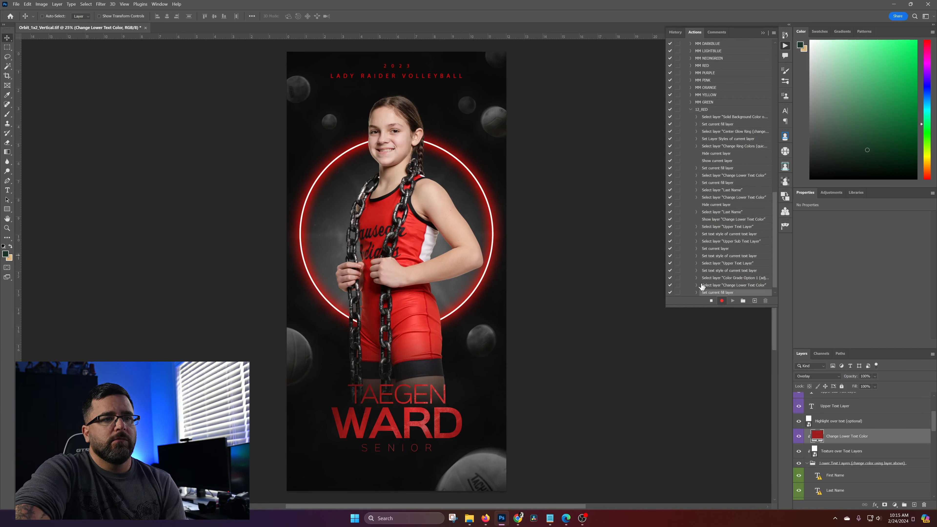
Stop recording the 12_RED action, collapse its recorded steps and select the action
left_click(711, 302)
left_click(691, 110)
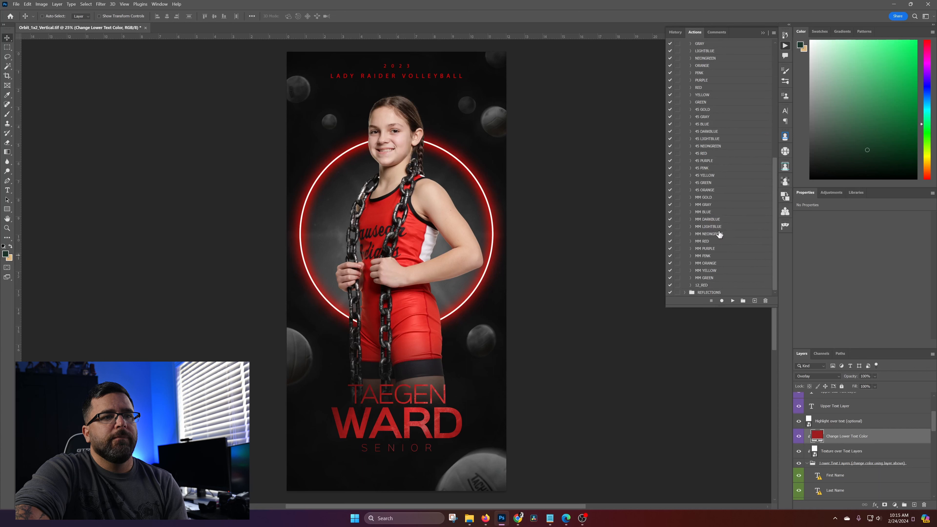
left_click(721, 288)
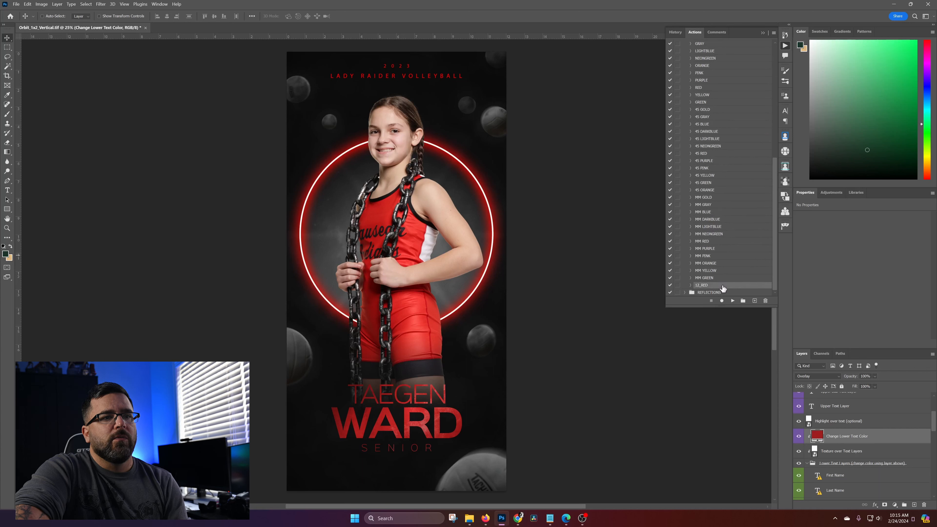
Review the violet-labeled layers and the steps recorded in the 12_RED action
scroll(858, 449, "up", 3)
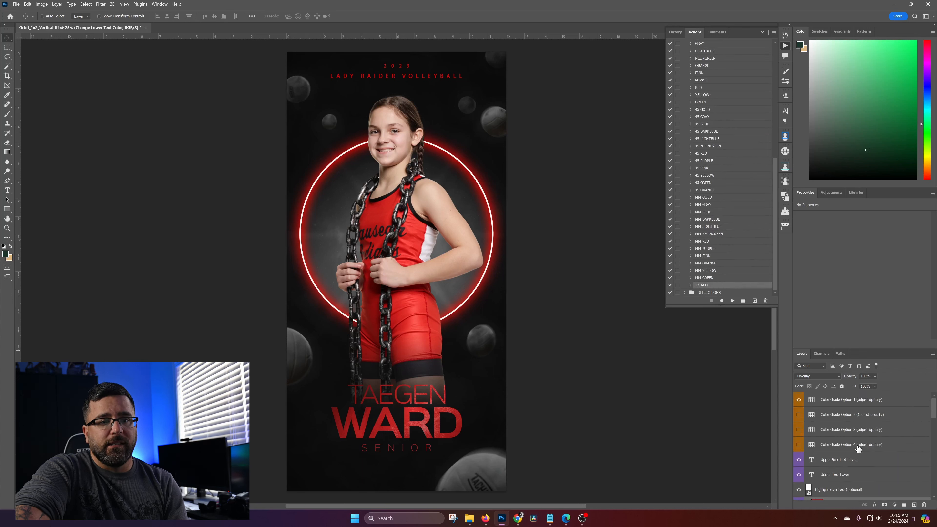
scroll(853, 451, "down", 2)
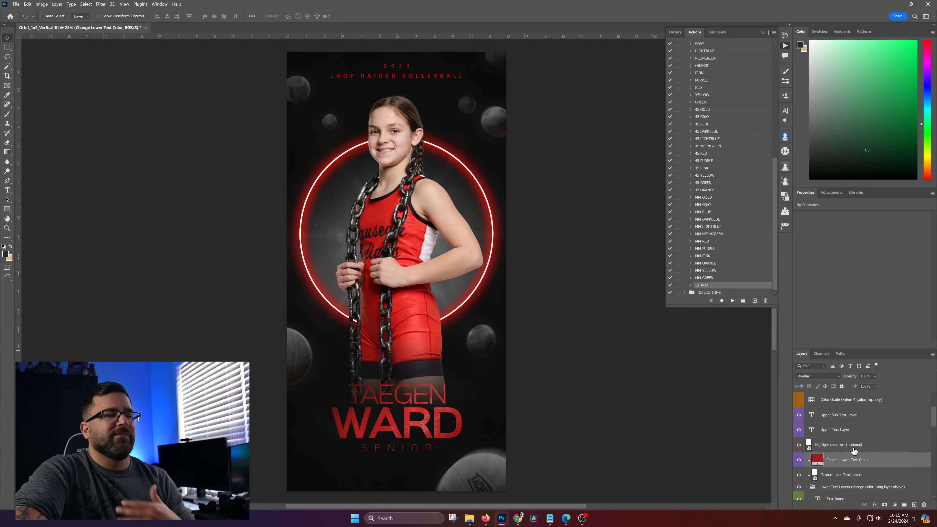
scroll(851, 452, "up", 2)
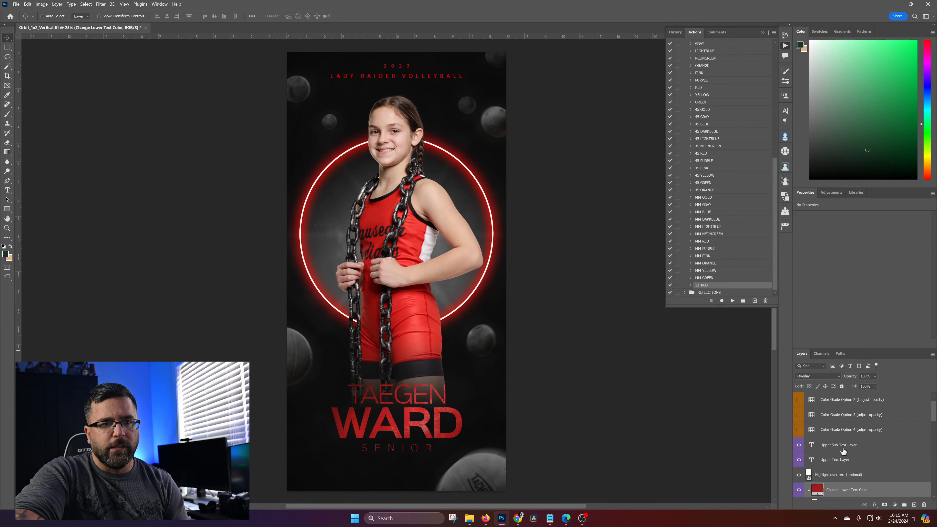
scroll(848, 453, "down", 2)
scroll(846, 453, "down", 1)
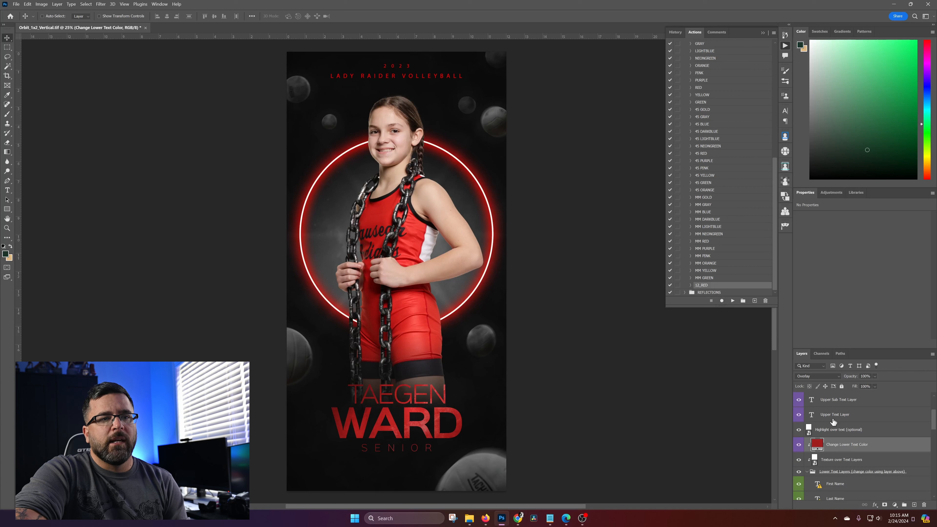
left_click(693, 285)
scroll(719, 279, "down", 5)
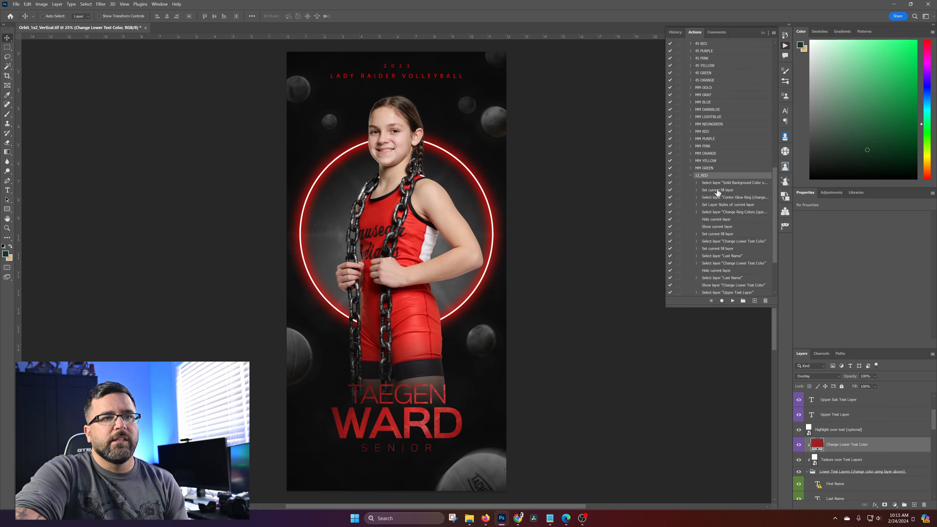
left_click(691, 176)
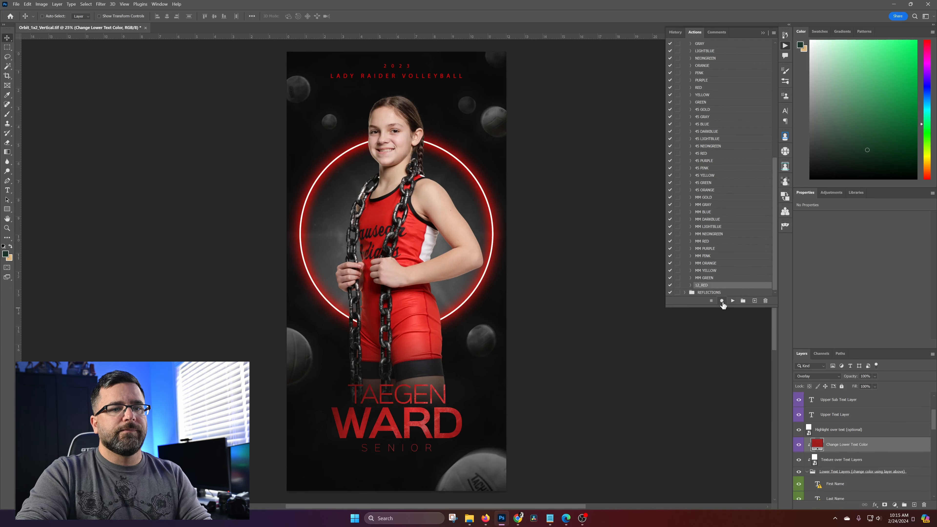
Hide the PBM20622 player photo in the Subject Image group and show the SNP_6654 photo instead
scroll(844, 457, "up", 1)
right_click(423, 229)
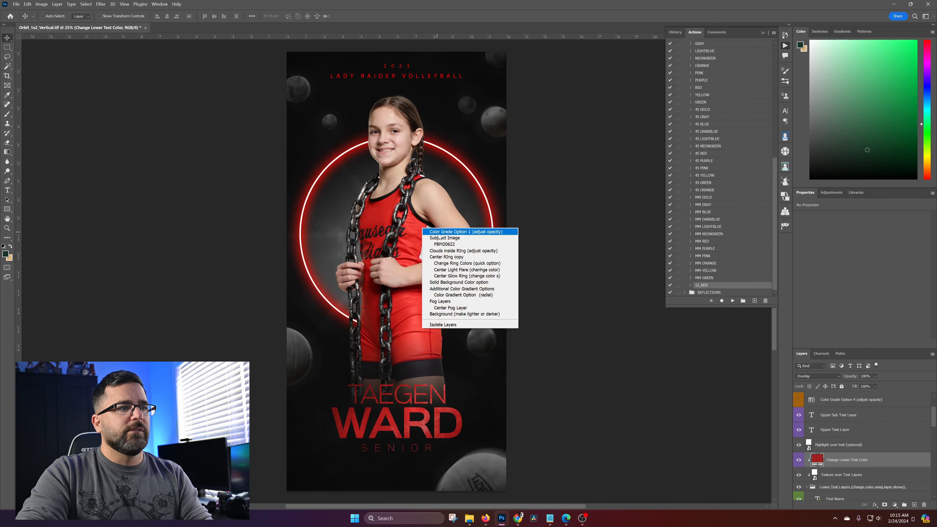
left_click(445, 244)
scroll(831, 487, "down", 3)
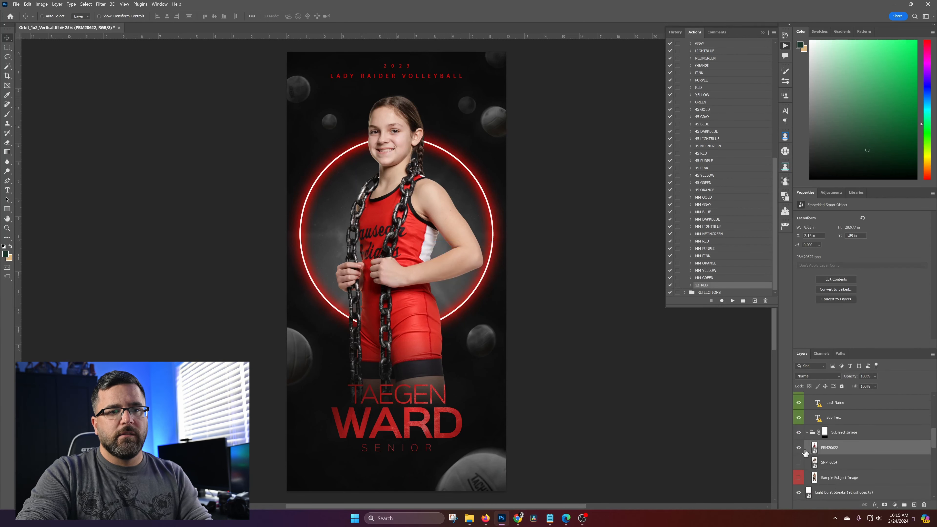
left_click(798, 447)
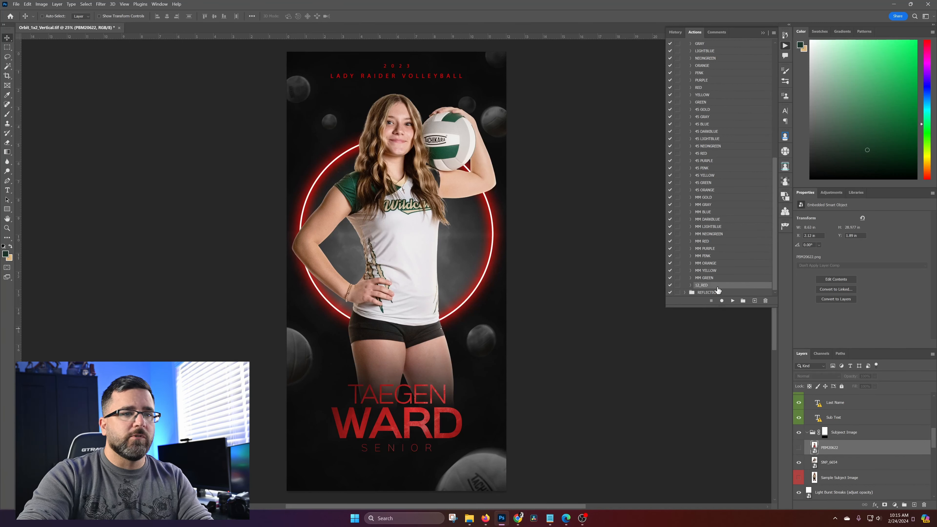
Create a new action named 12_WILDCATS in the ORBIT set and start recording it
left_click(721, 300)
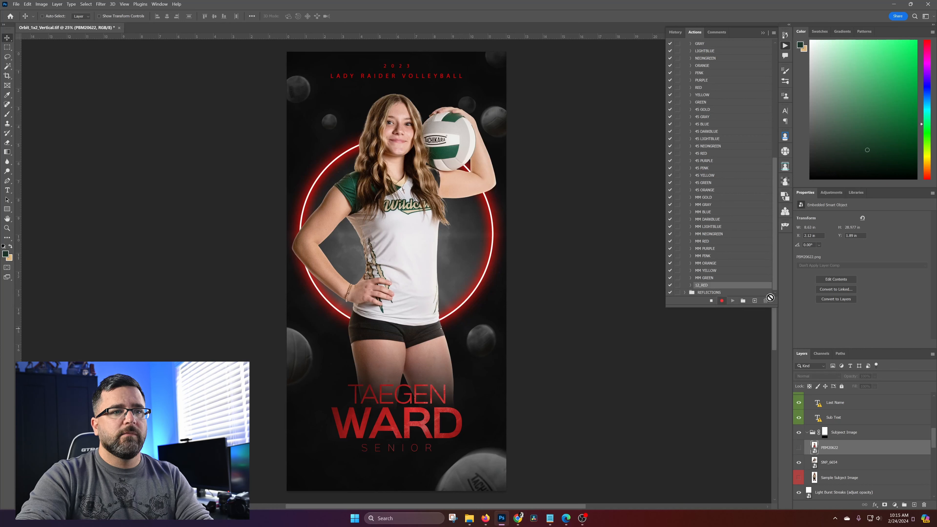
left_click(711, 301)
left_click(774, 33)
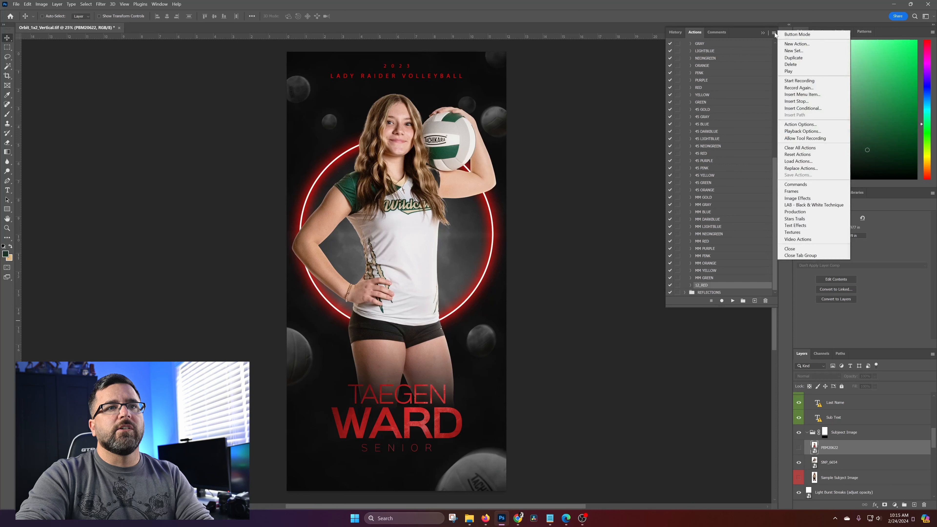
left_click(801, 47)
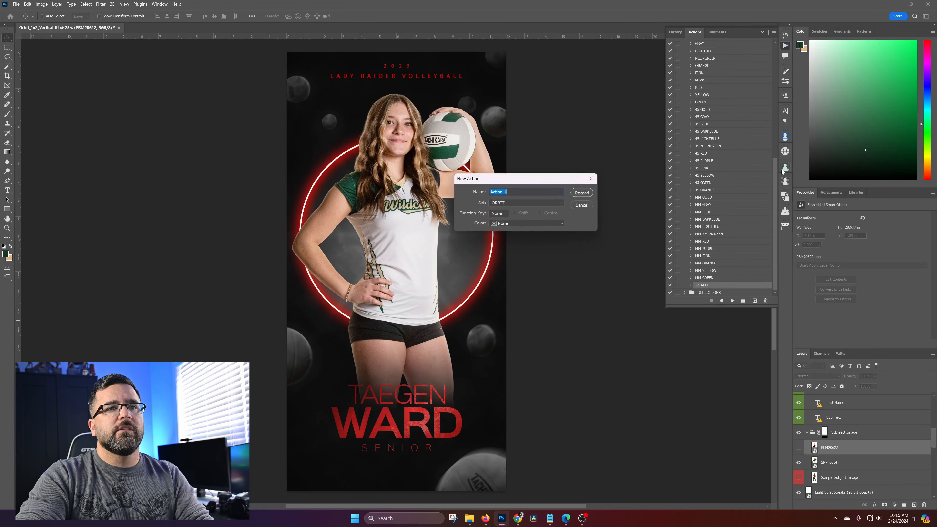
type("12_")
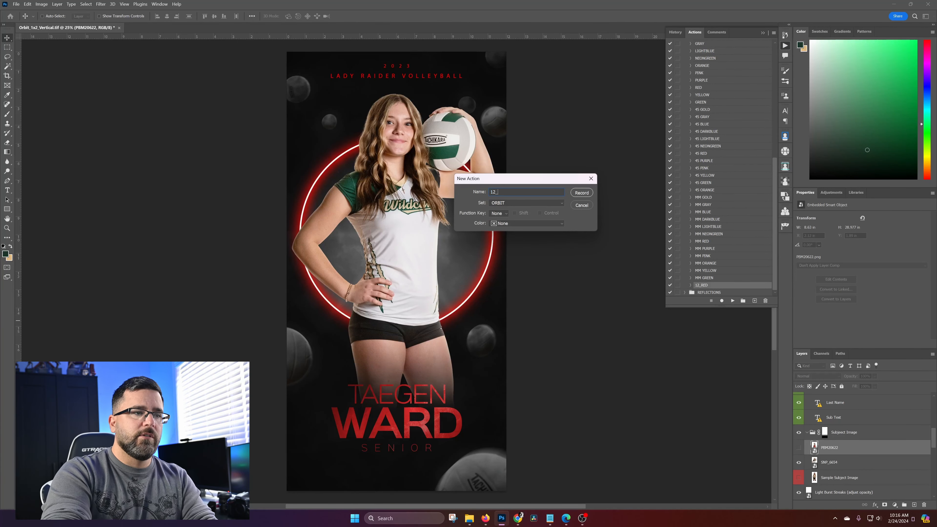
key("Caps_Lock")
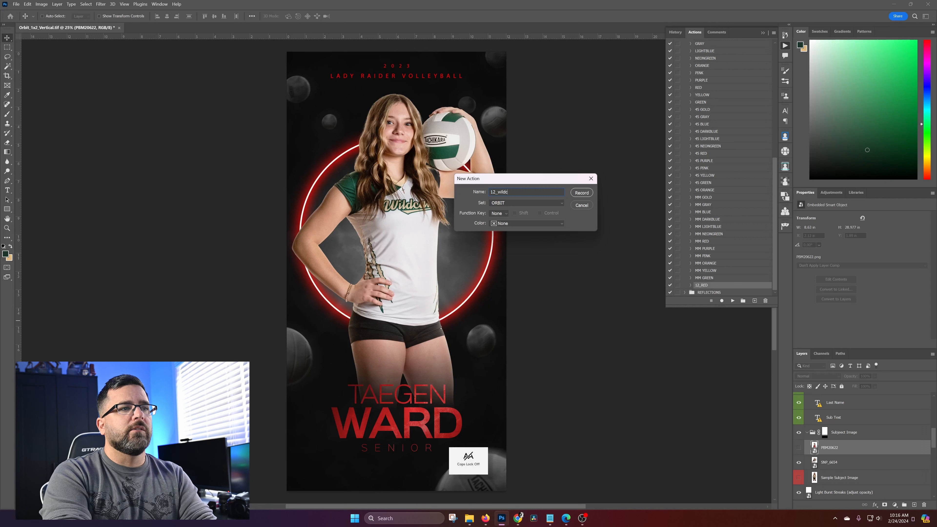
key("BackSpace")
key("BackSpace")
key("BackSpace")
key("BackSpace")
key("BackSpace")
key("Caps_Lock")
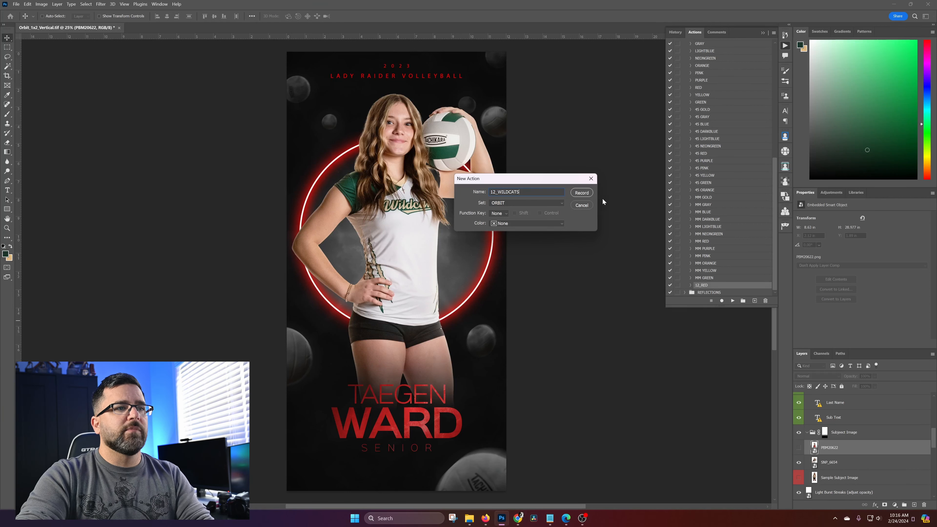
left_click(582, 193)
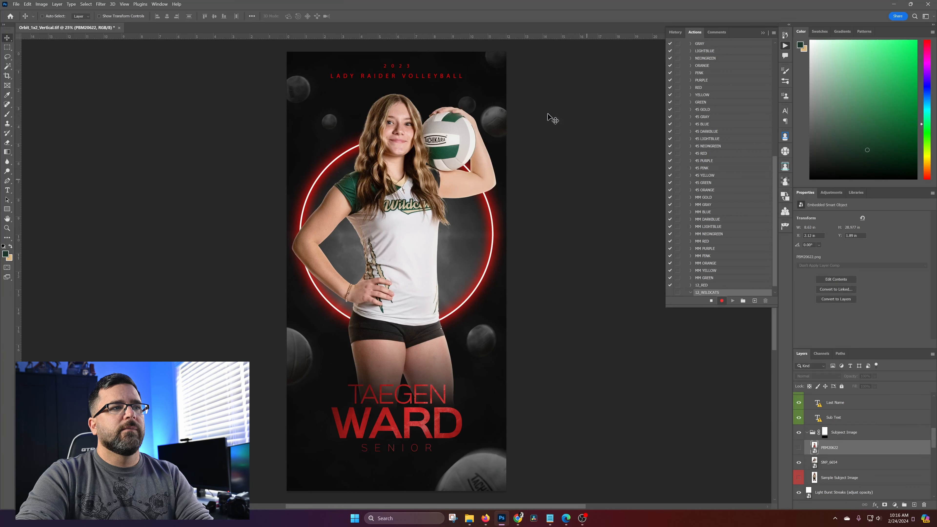
Recolor the Upper Sub Text Layer holding the year tan dfb77f, sampled from the current background color
right_click(404, 70)
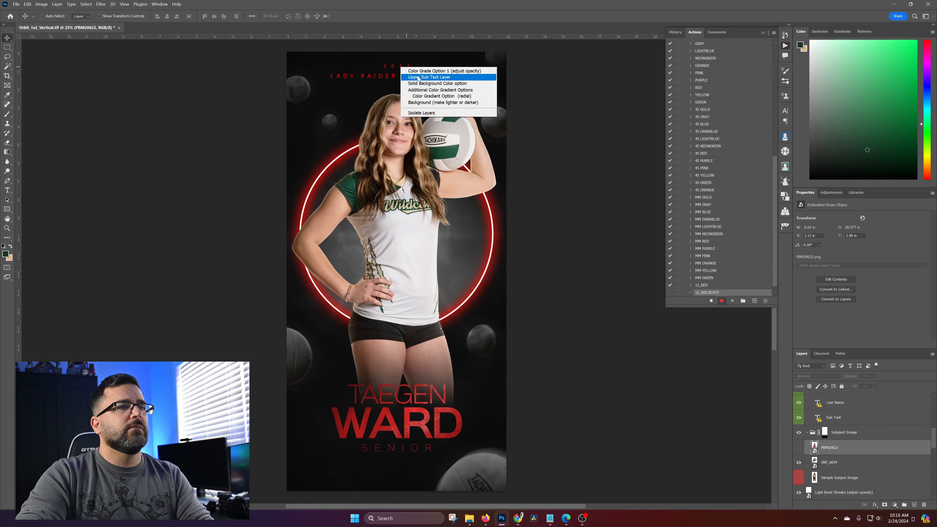
left_click(409, 73)
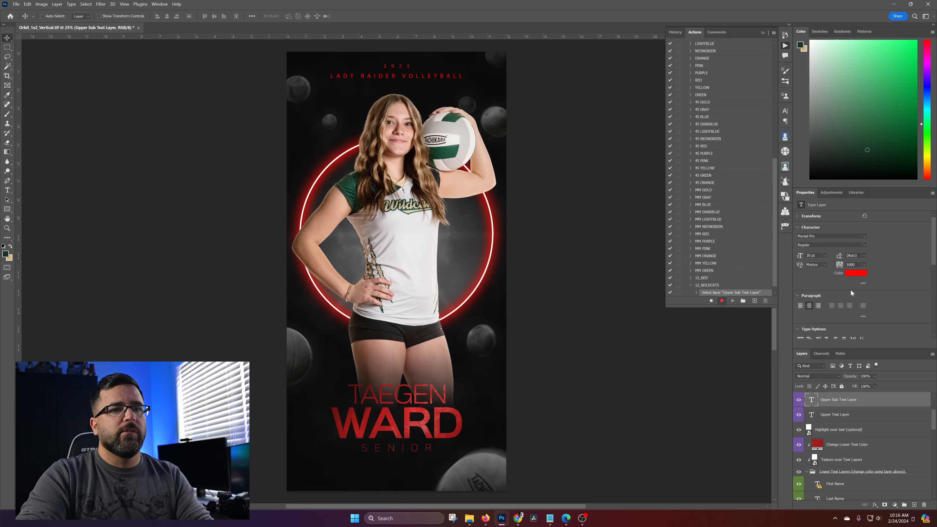
left_click(854, 273)
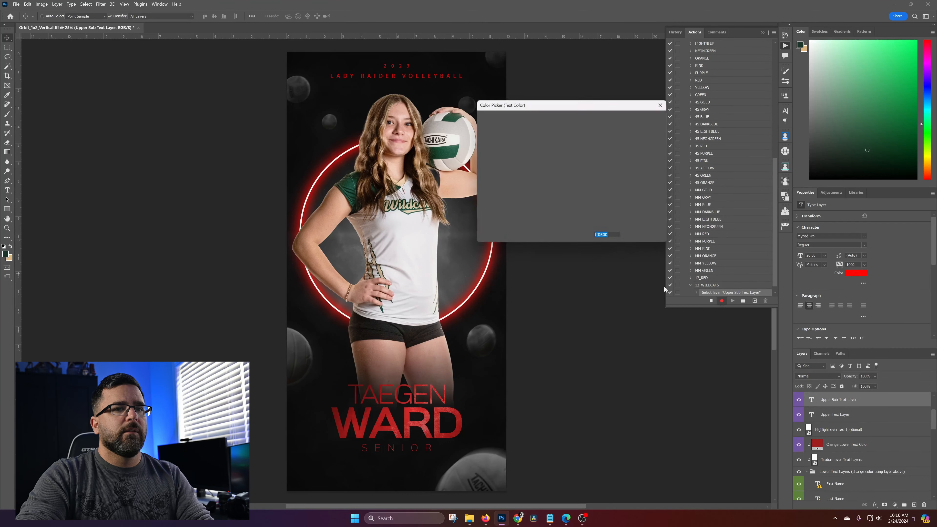
left_click(10, 257)
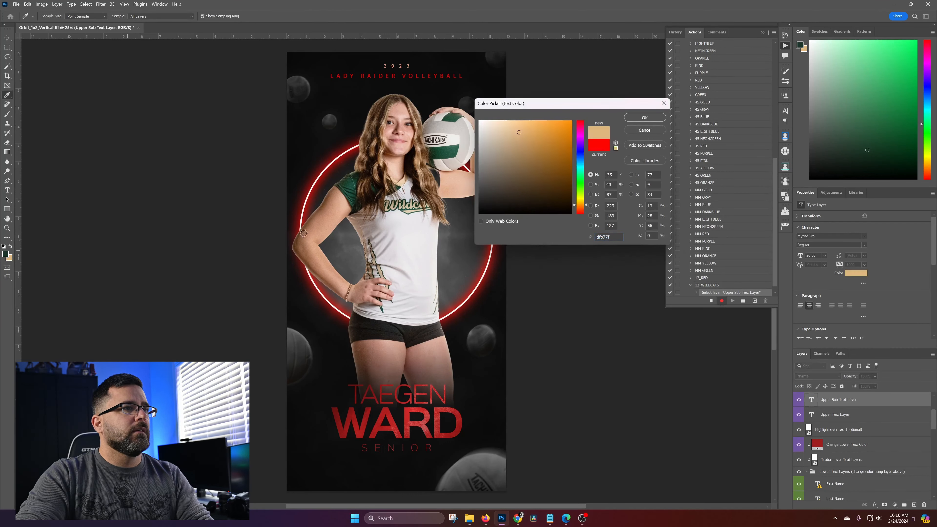
left_click(644, 117)
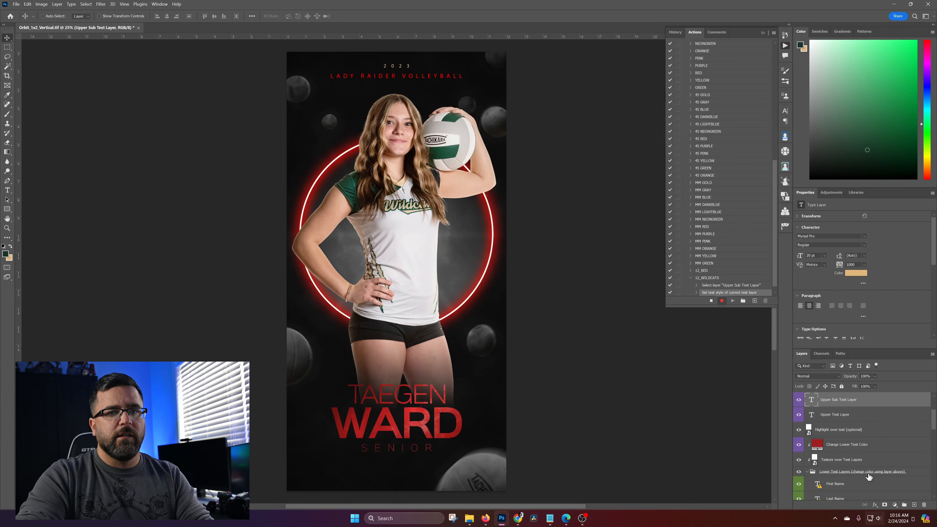
Set the text color of the Upper Text Layer with the team name to the same tan dfb77f
left_click(839, 415)
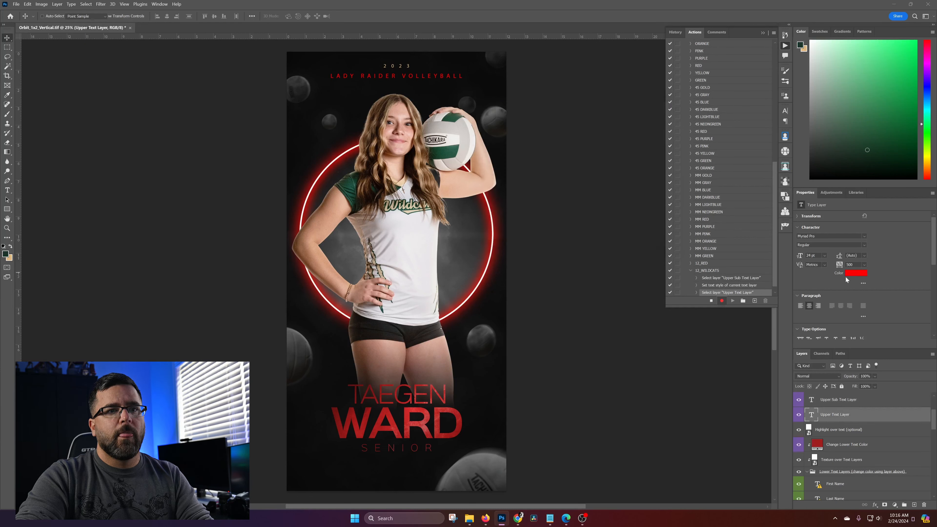
left_click(856, 273)
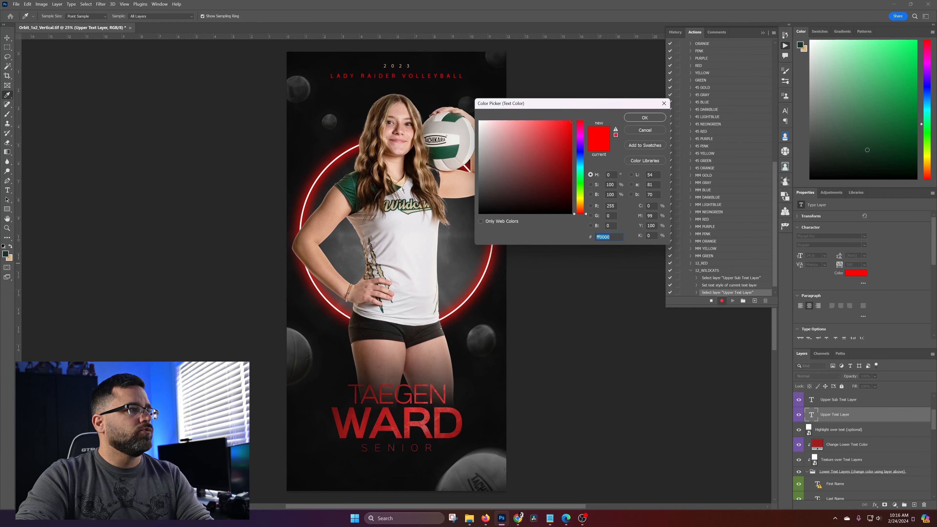
left_click(514, 170)
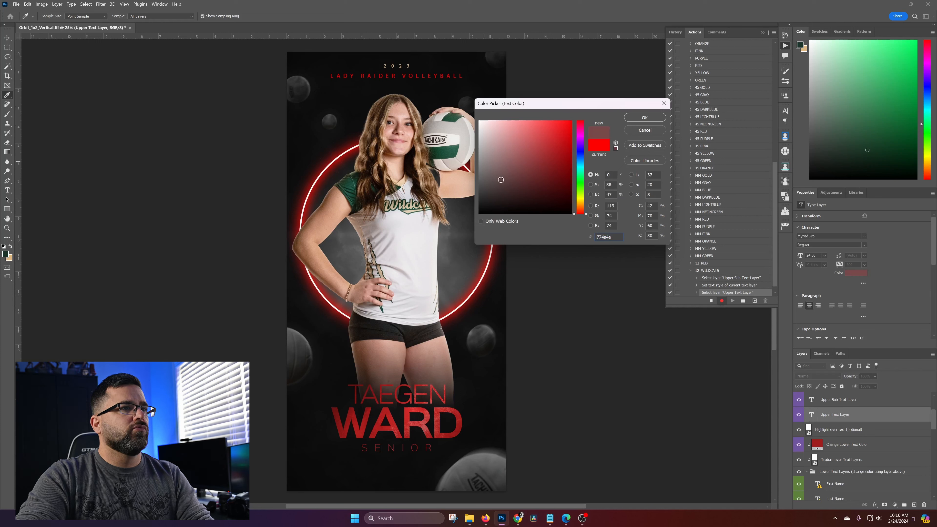
left_click(10, 257)
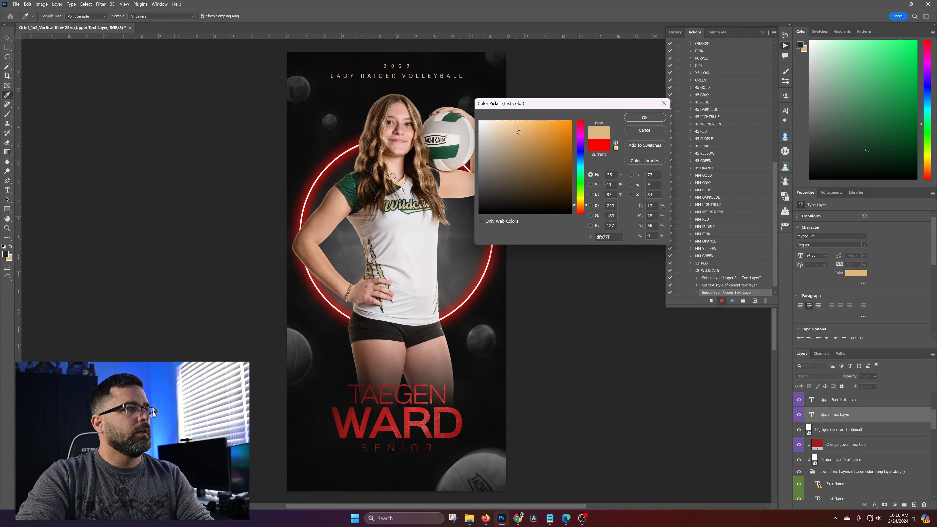
left_click(627, 117)
key("v")
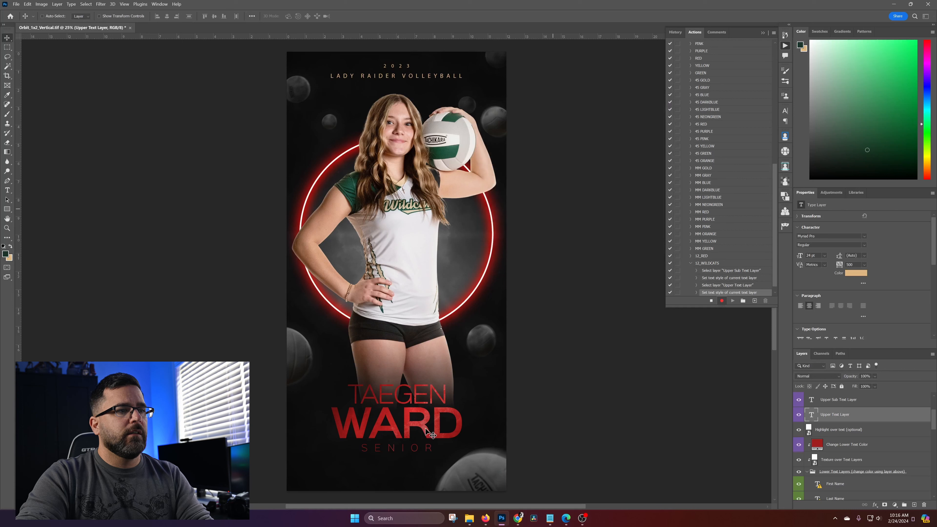
Recolor the Change Lower Text Color fill layer tan dfb77f, sampled from the current background color
right_click(424, 428)
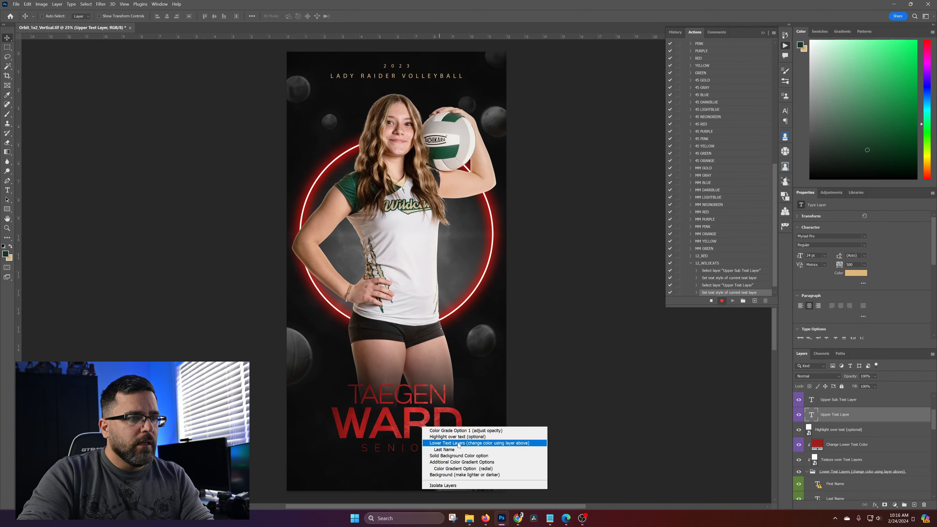
left_click(451, 443)
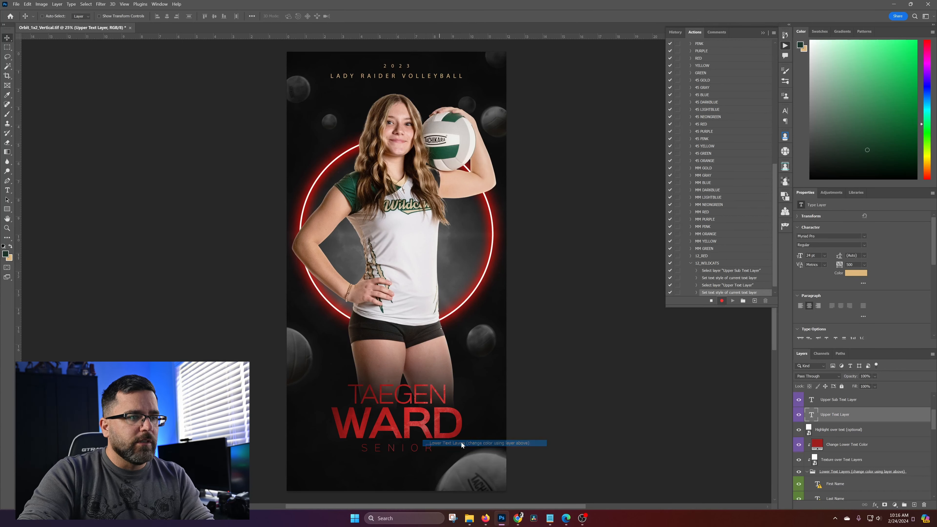
double_click(818, 444)
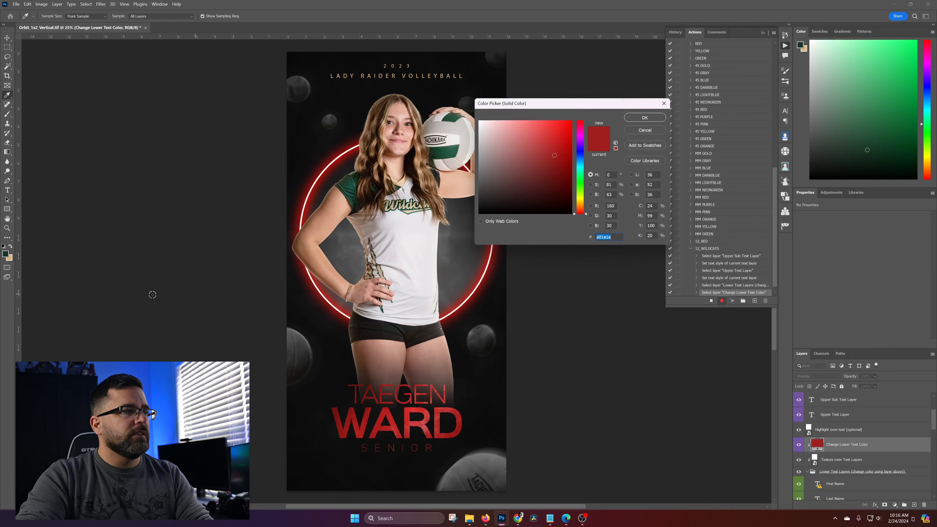
left_click(12, 258)
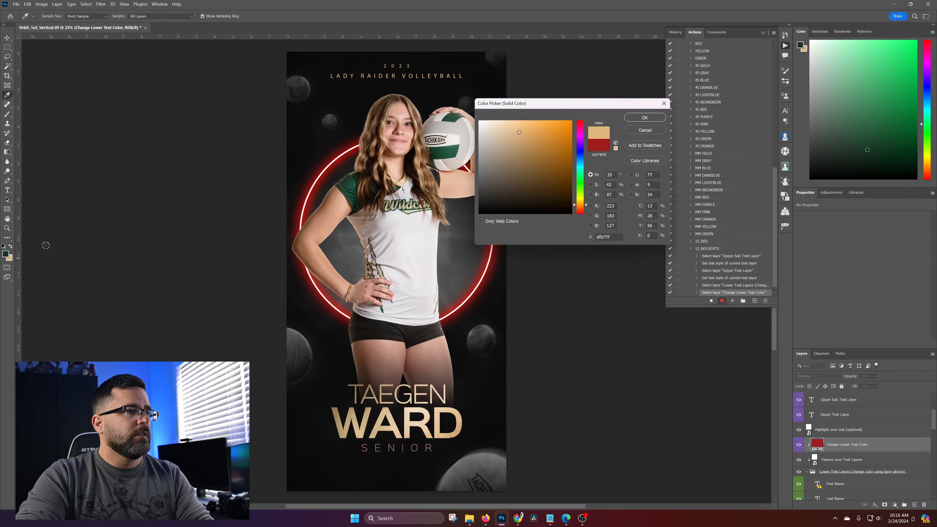
left_click(645, 117)
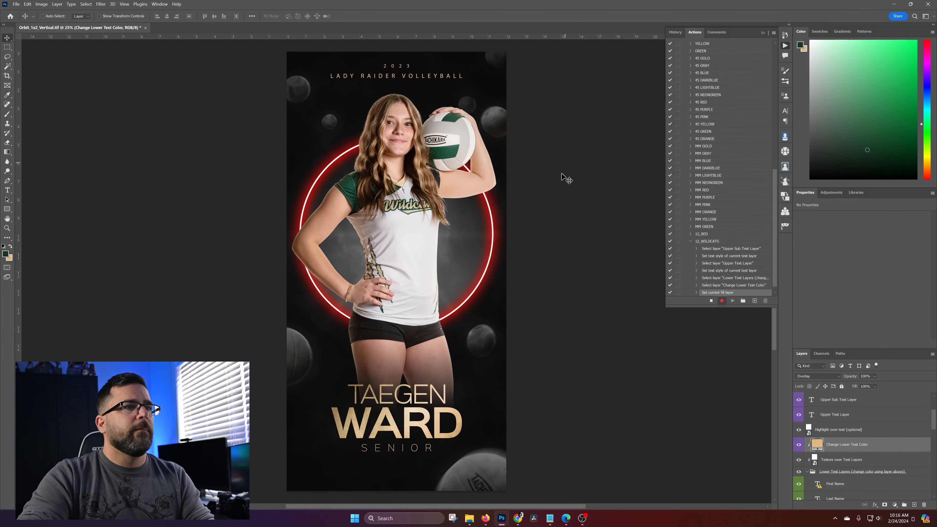
Set the Outer Glow color of the Center Glow Ring layer to light tan ead1ad, sampled from the player photo
right_click(491, 212)
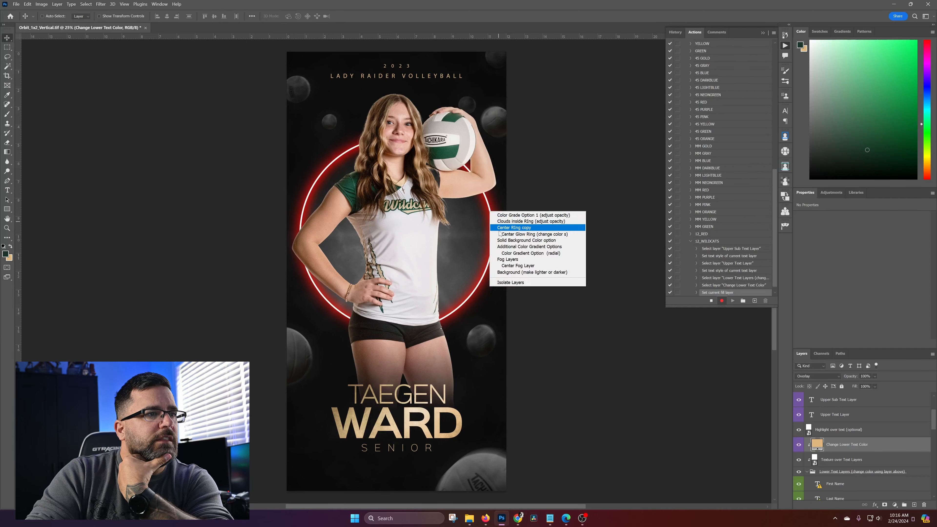
left_click(536, 235)
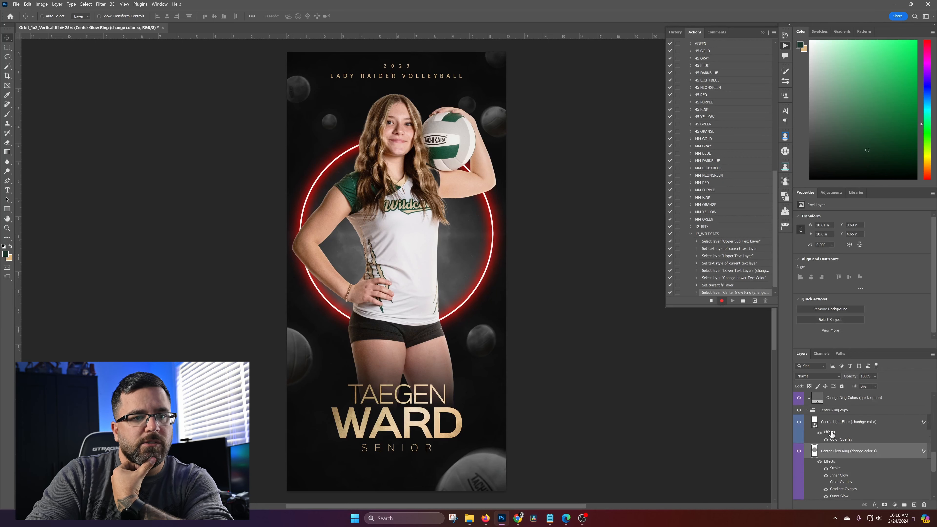
double_click(844, 496)
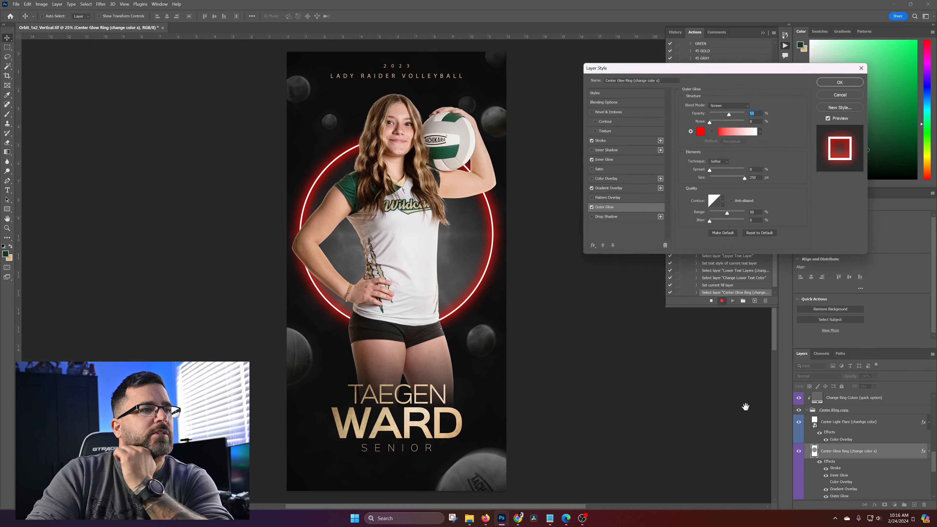
left_click(699, 131)
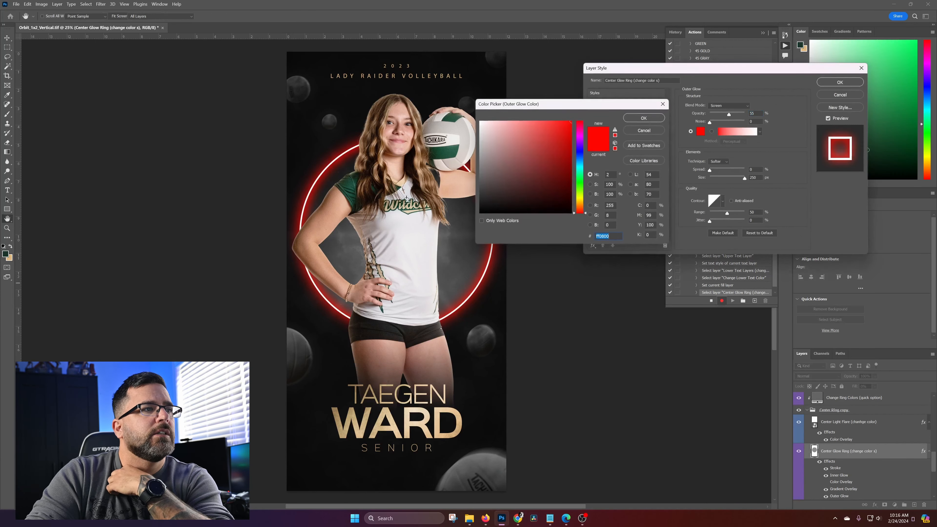
left_click(350, 183)
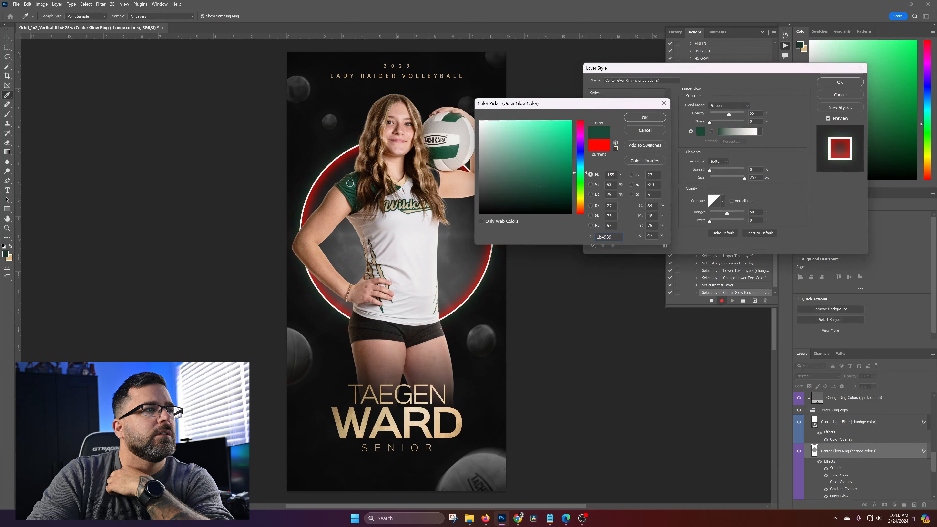
left_click(401, 183)
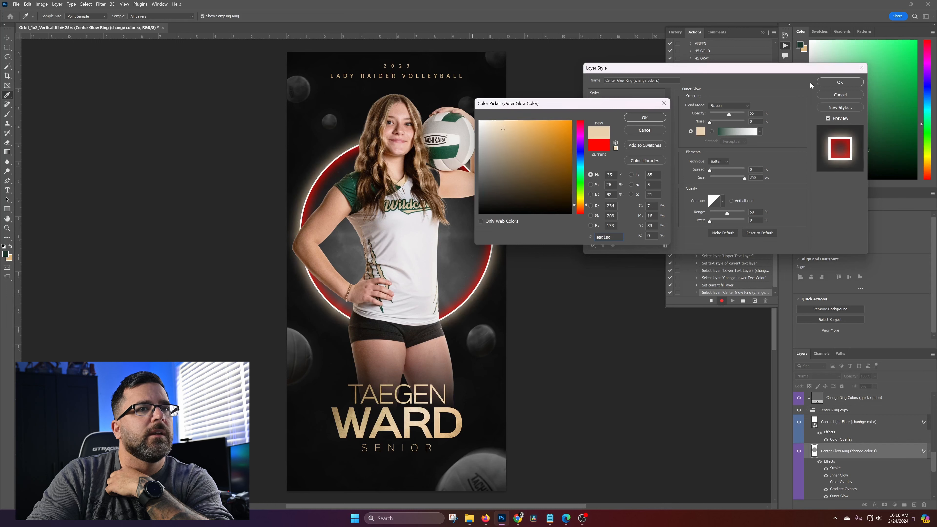
left_click(645, 117)
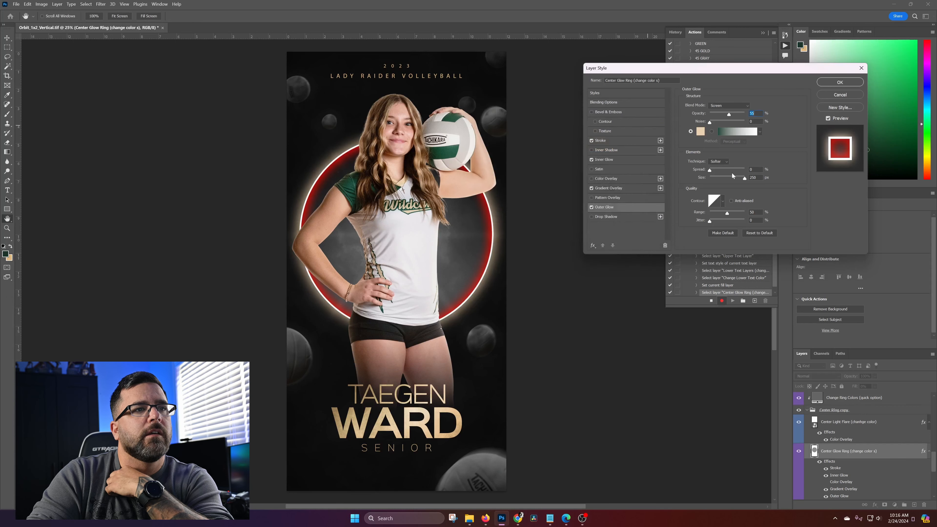
Set the ring's Inner Glow color to light tan ead0af, sampled from the player photo, and apply the layer style
left_click(612, 159)
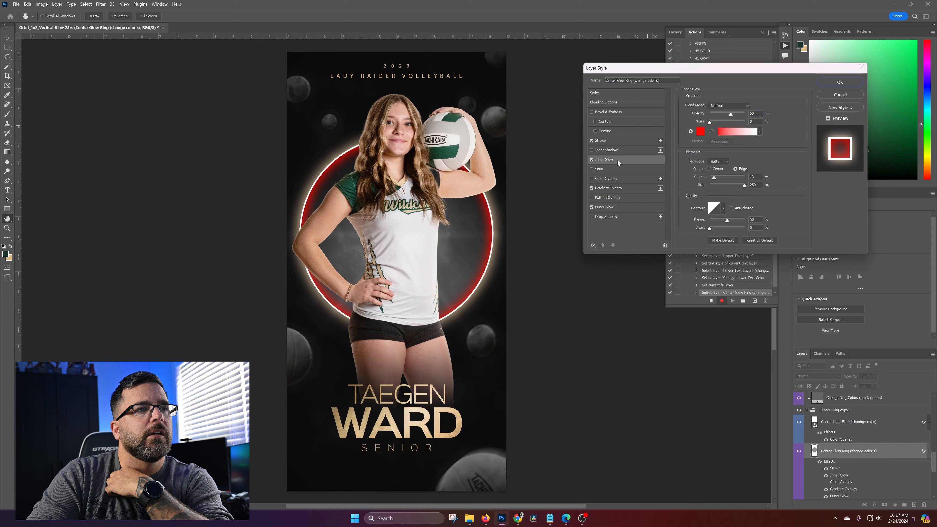
left_click(699, 131)
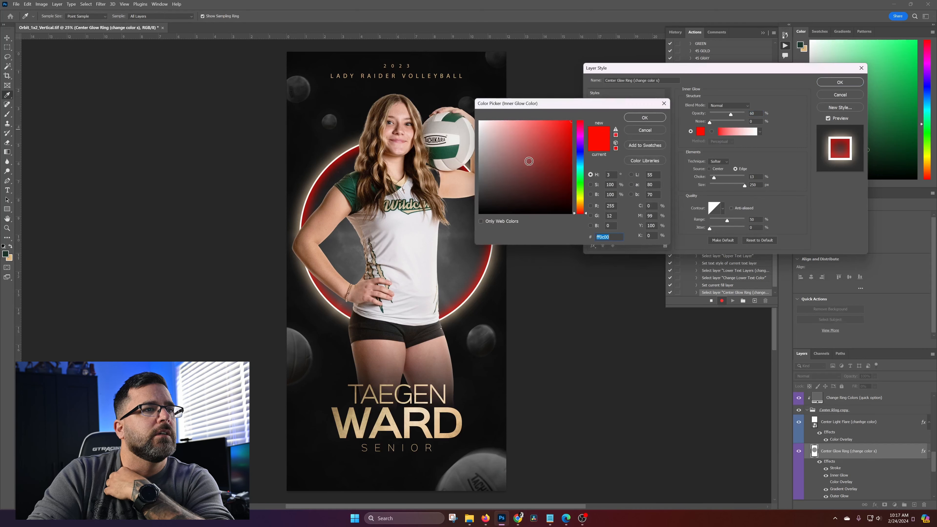
left_click(402, 181)
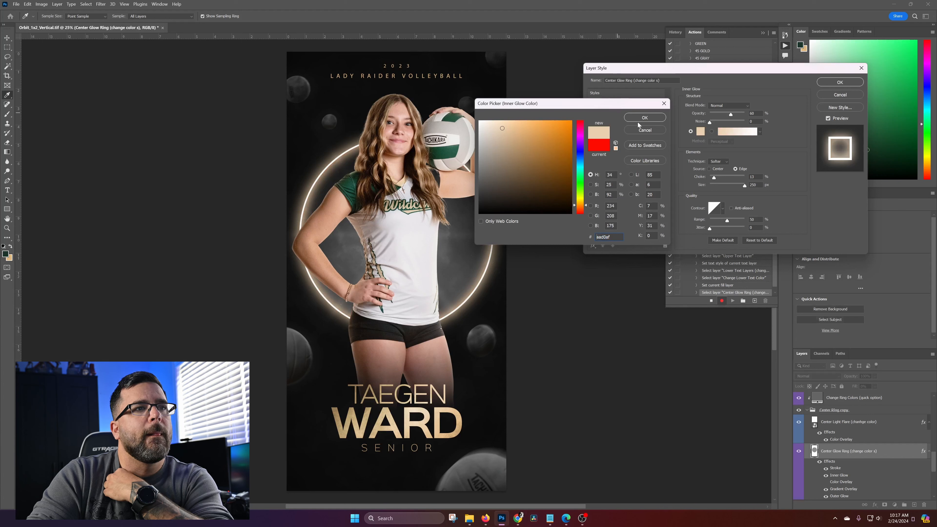
left_click(644, 118)
left_click(840, 81)
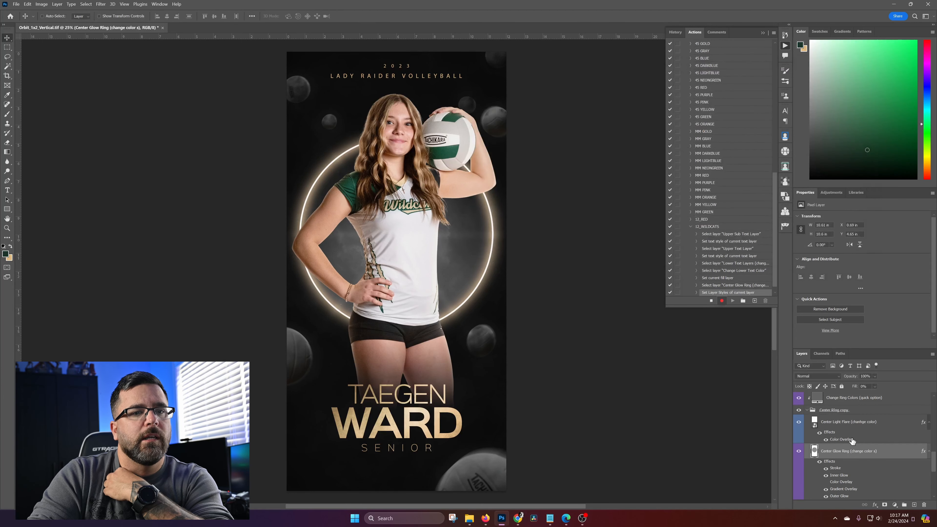
Set the Solid Background Color option layer to dark green 1a3f29, sampled from the jersey sleeve, and stop recording the 12_WILDCATS action
scroll(855, 437, "down", 5)
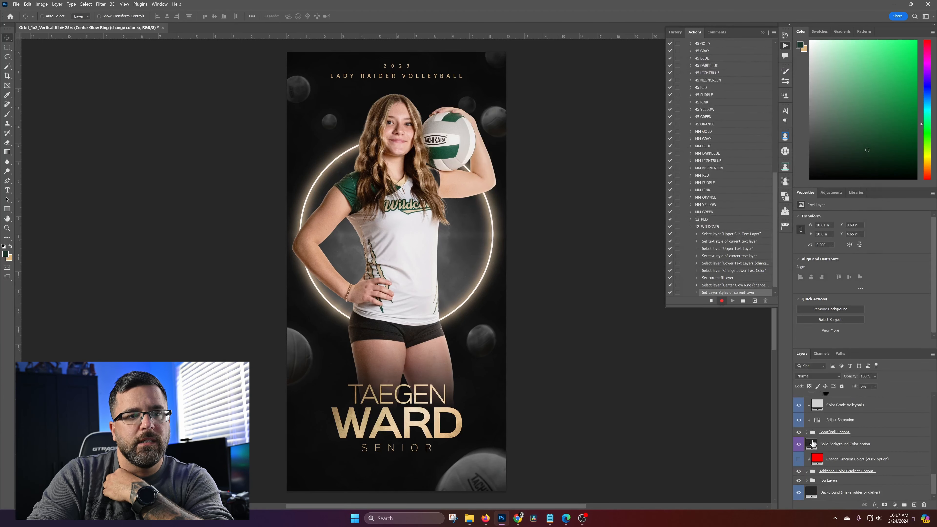
double_click(814, 448)
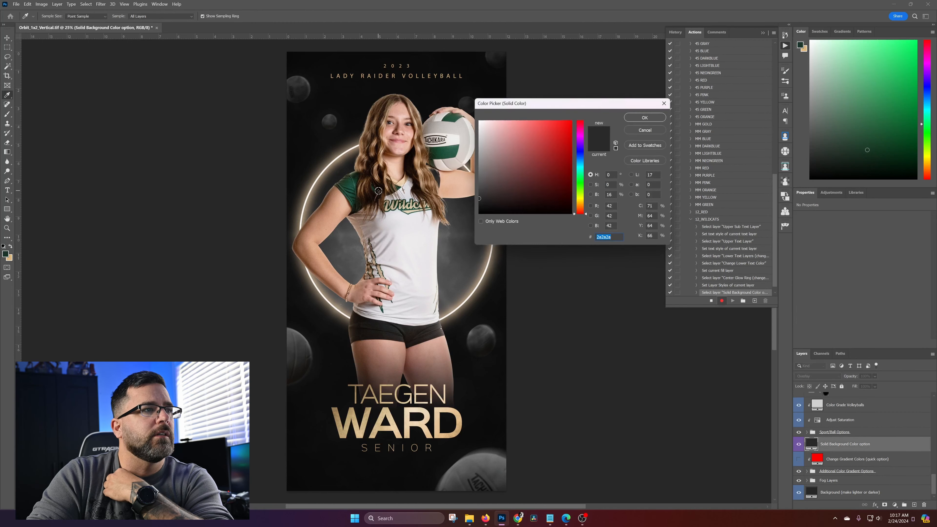
left_click(351, 181)
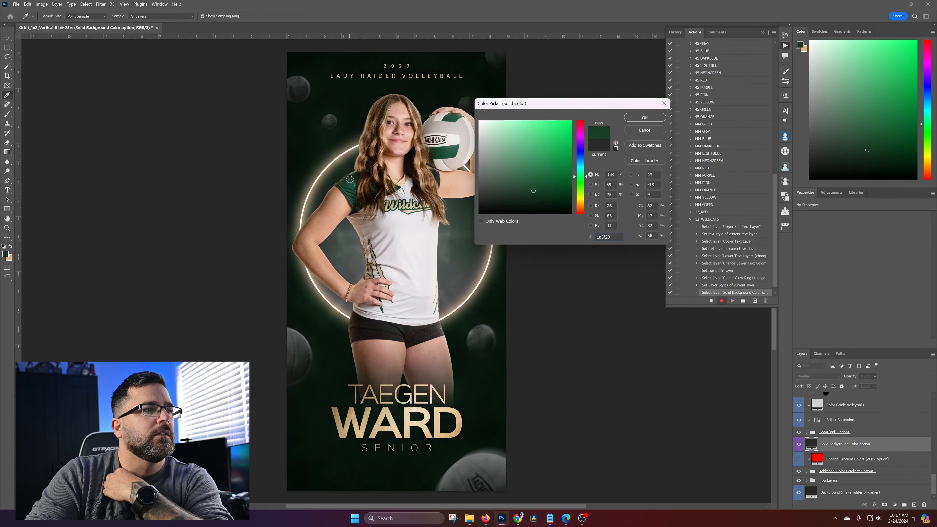
left_click(645, 118)
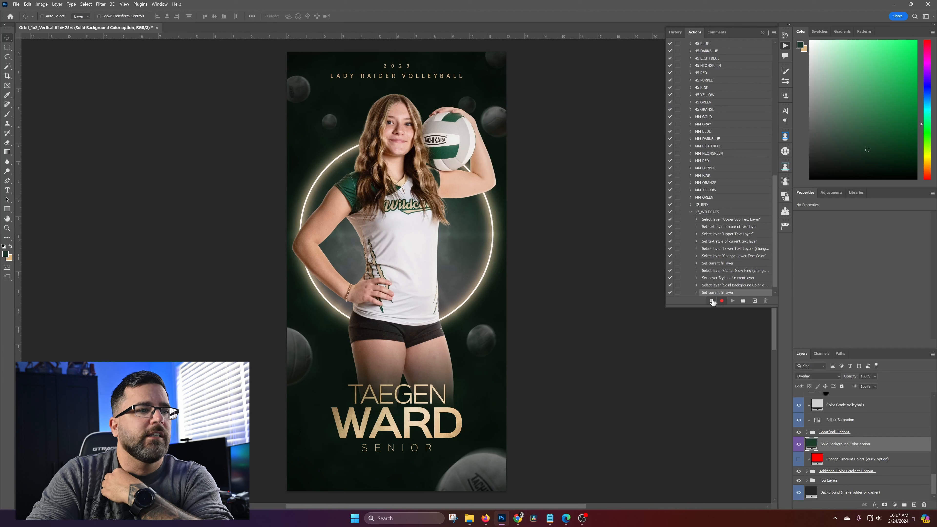
left_click(710, 300)
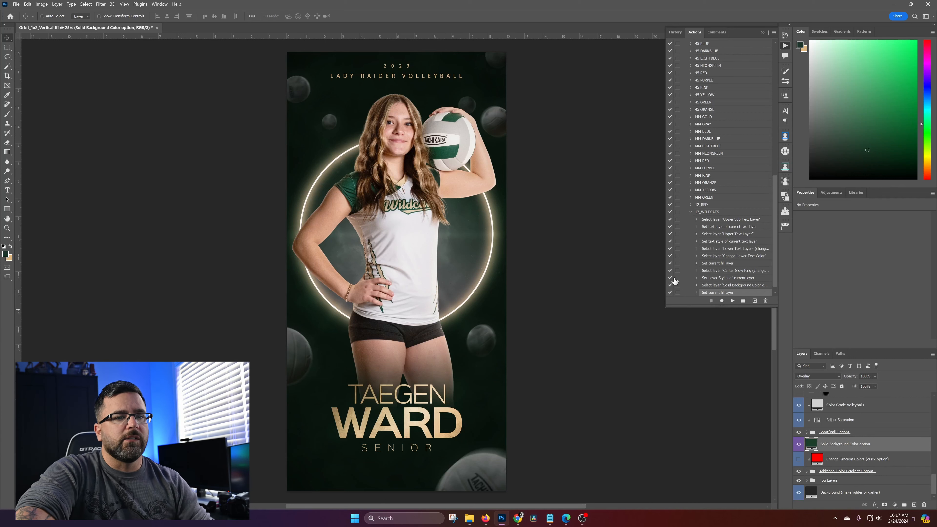
left_click(690, 212)
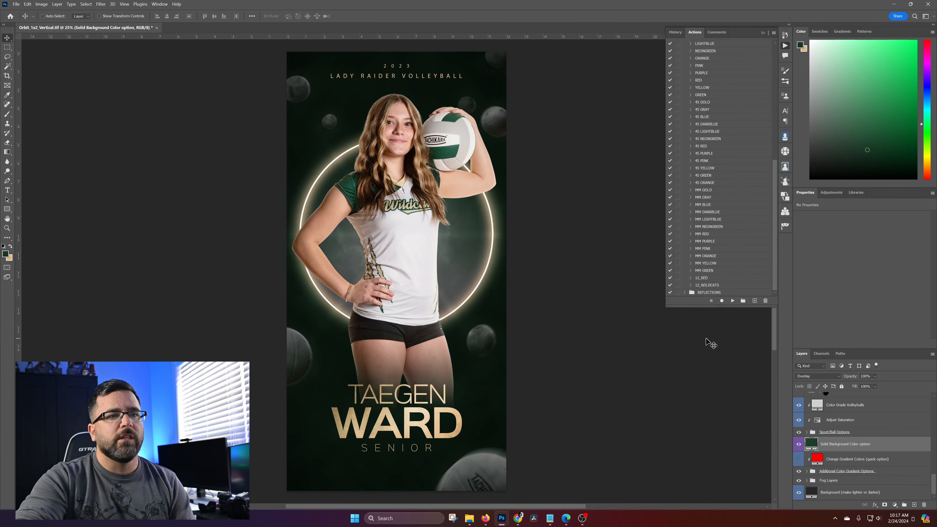
Run the 12_RED action on the poster
left_click(717, 279)
left_click(735, 300)
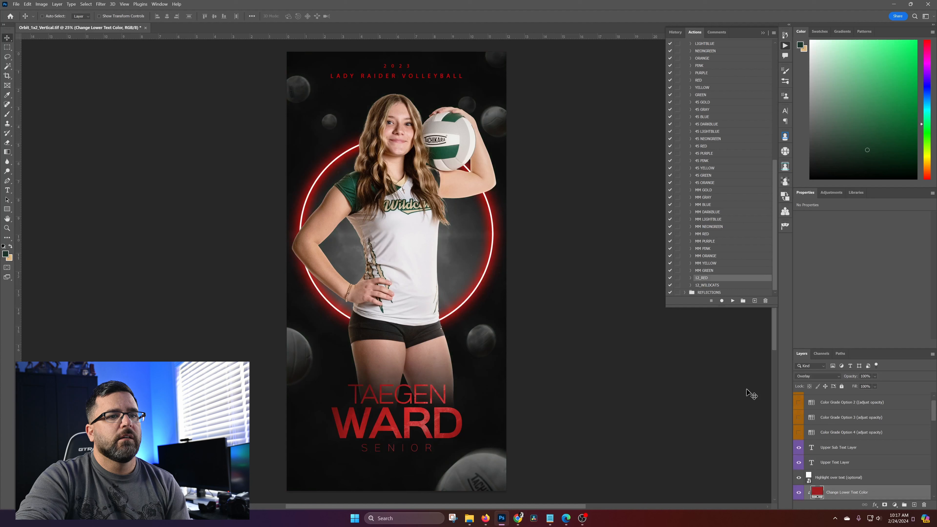
Swap the visible player photo in the Subject Image group to PBM20622 and back to SNP_6654
scroll(834, 468, "up", 1)
scroll(844, 473, "down", 3)
scroll(844, 473, "down", 3)
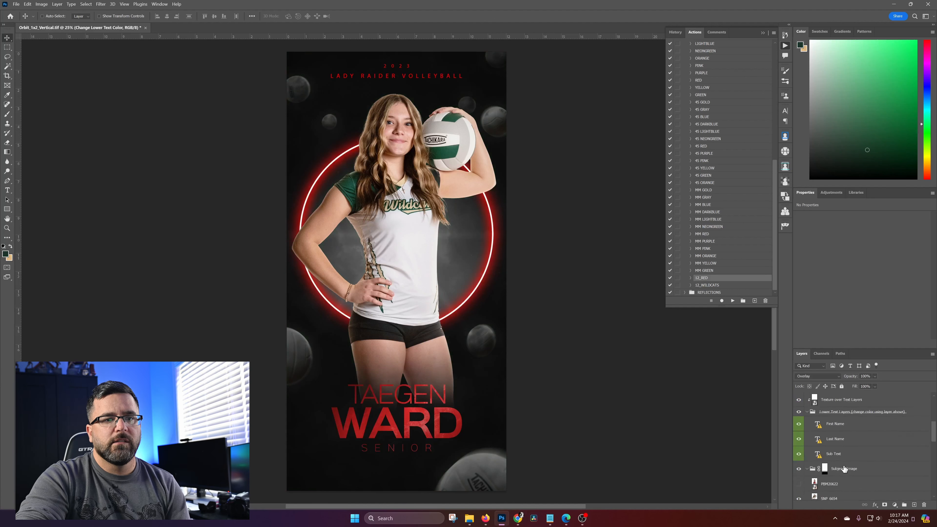
left_click(799, 453)
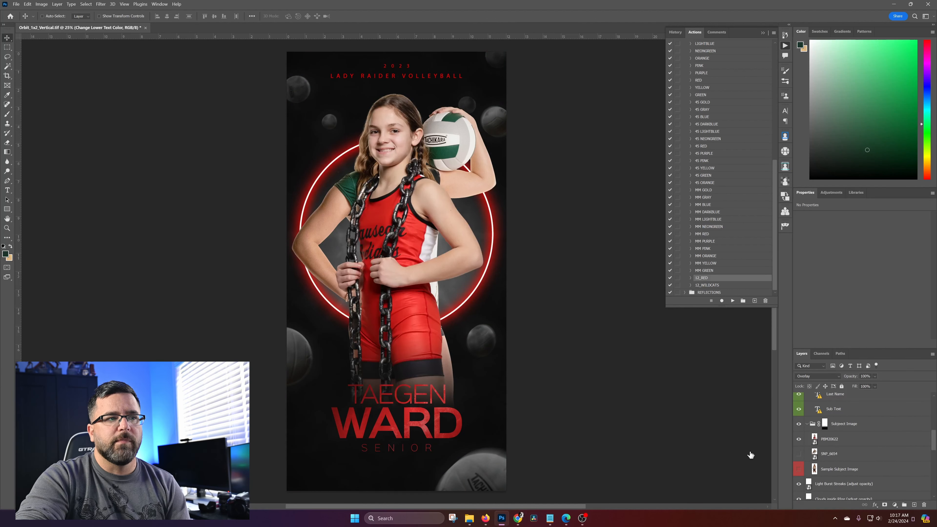
left_click(799, 439)
left_click(799, 454)
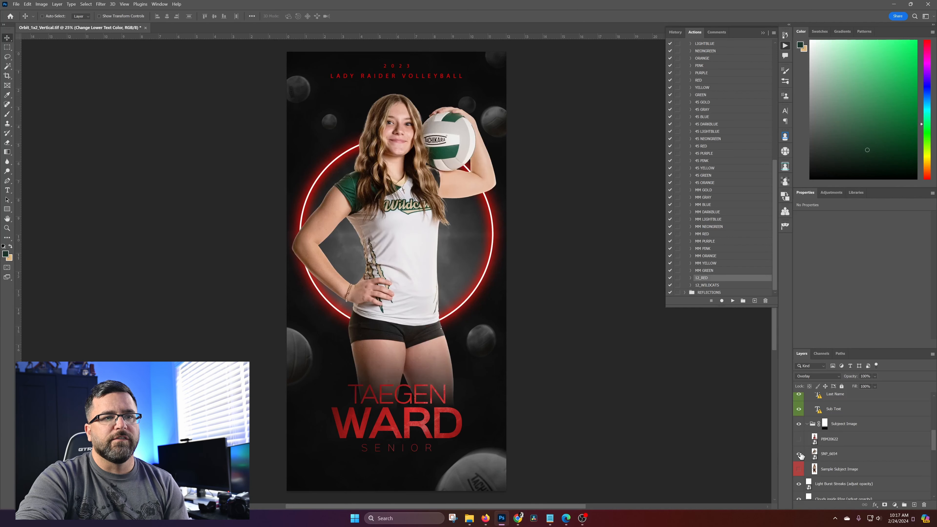
Run the 12_WILDCATS action to apply the tan and dark green team colors to the poster
left_click(713, 286)
left_click(733, 301)
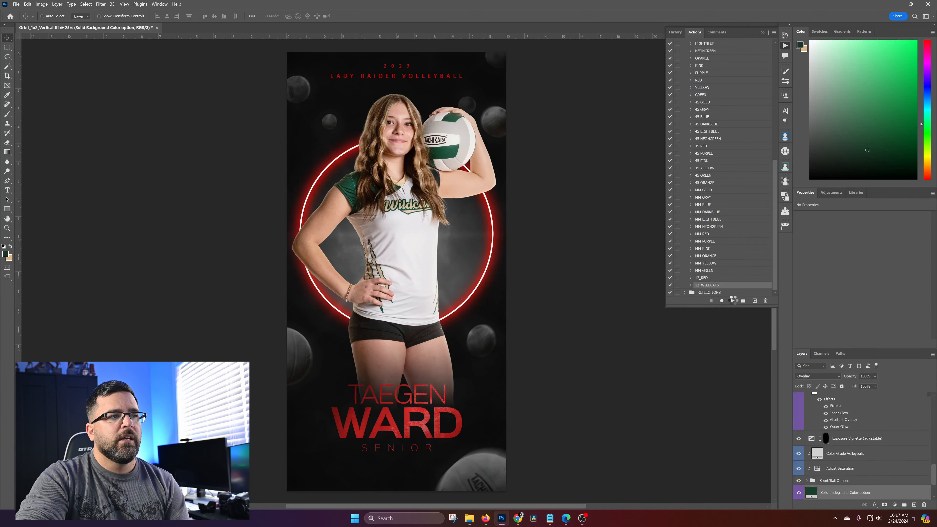